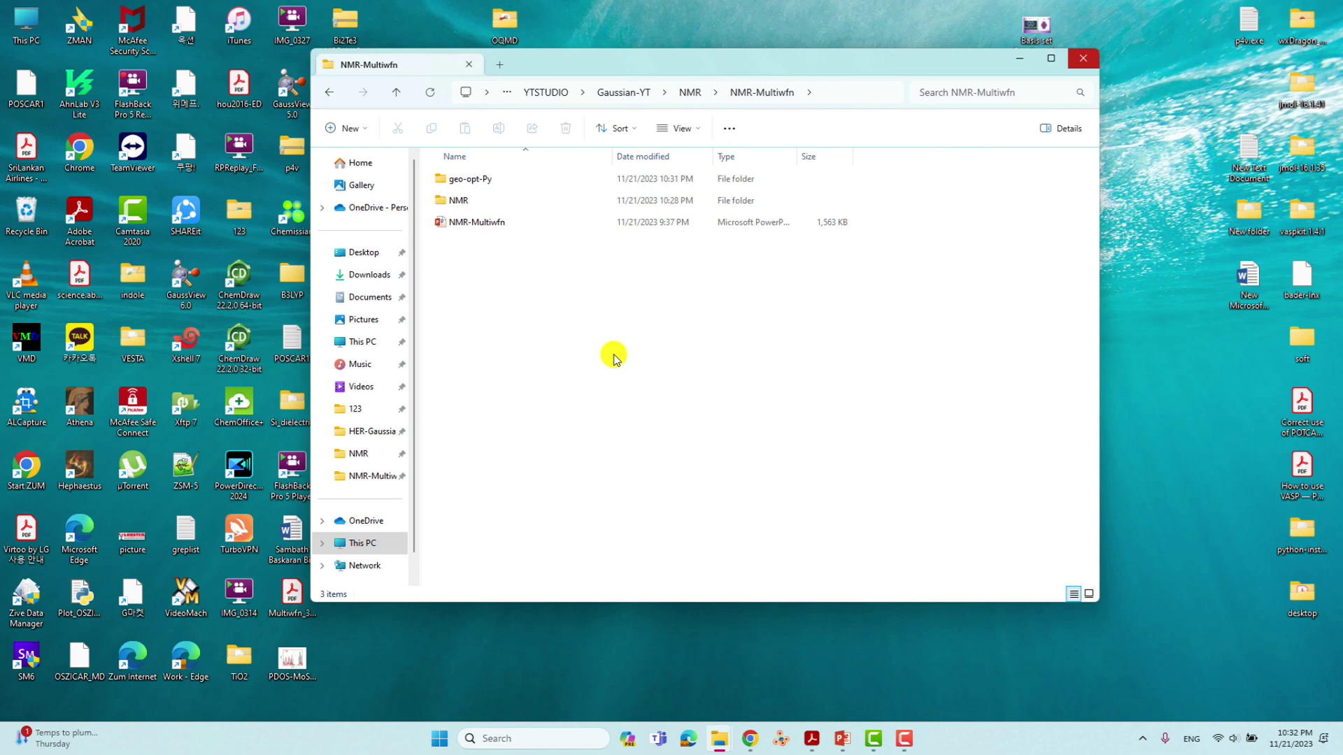
Open the geo-opt-Py folder, select the pyridine-1 GJF file, and launch GaussView.
double_click(476, 183)
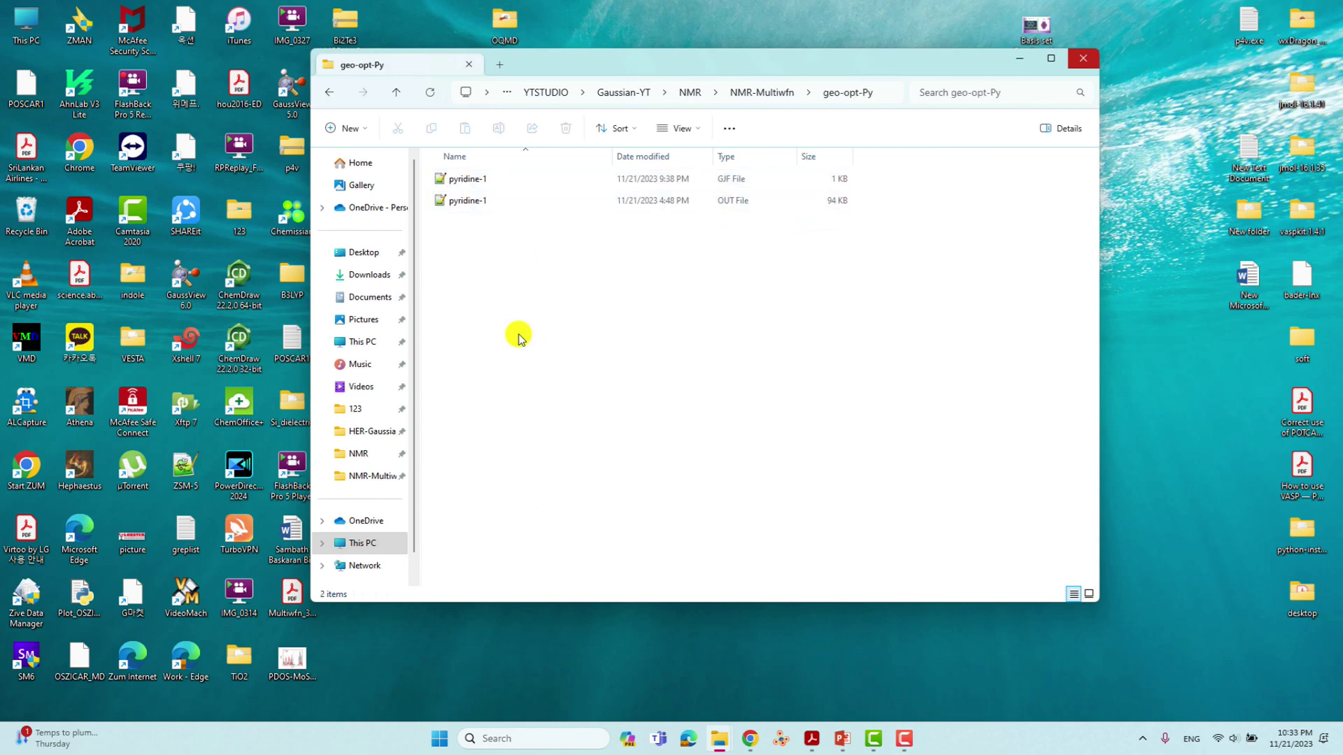
left_click(459, 182)
left_click(548, 736)
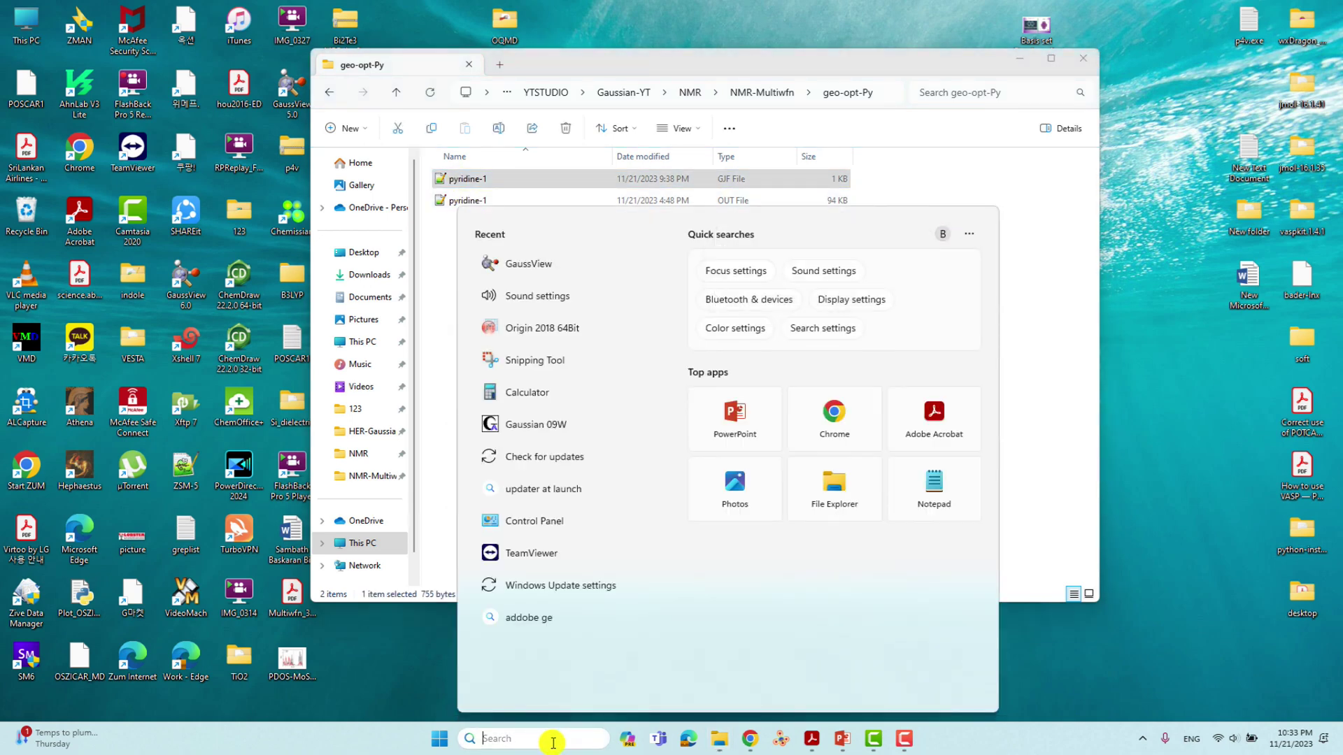
type("ga")
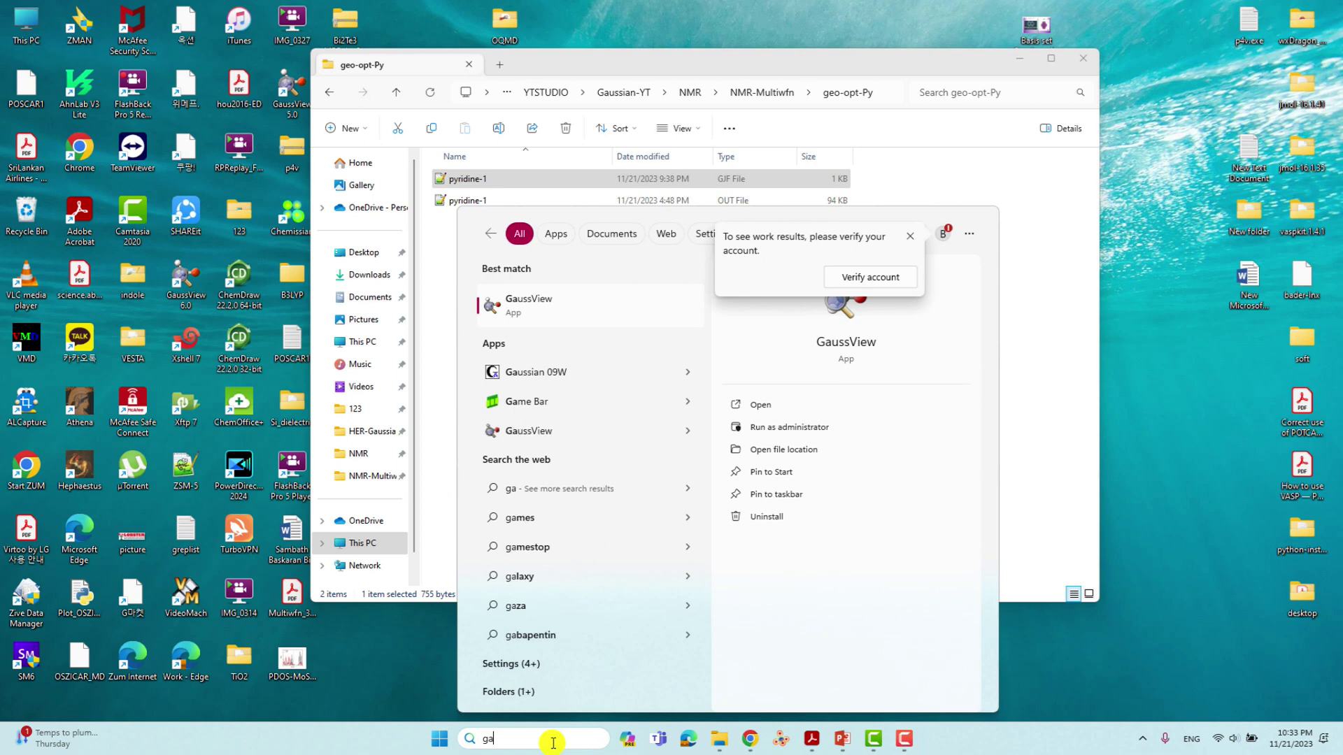
type("u")
left_click(497, 303)
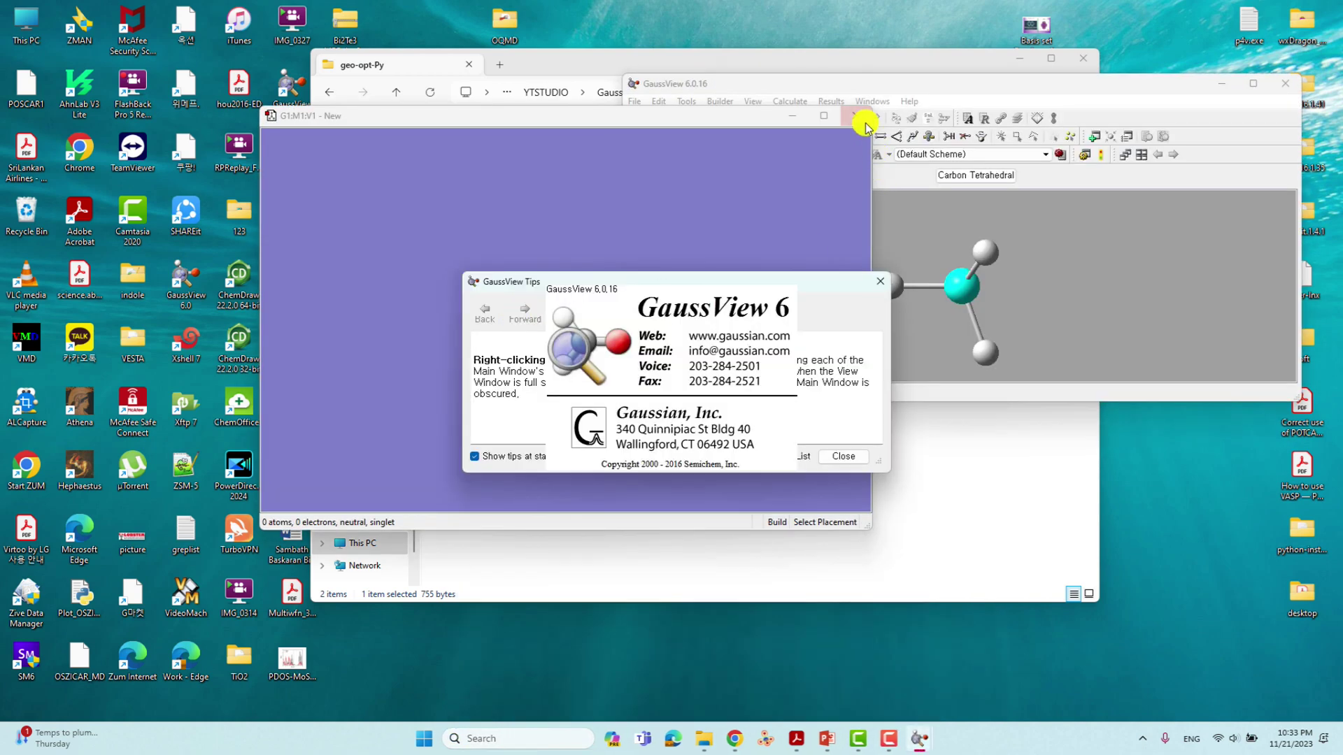
Load pyridine-1.gjf into GaussView, rotate the molecule to inspect the ring face-on, and close its view.
left_click(880, 283)
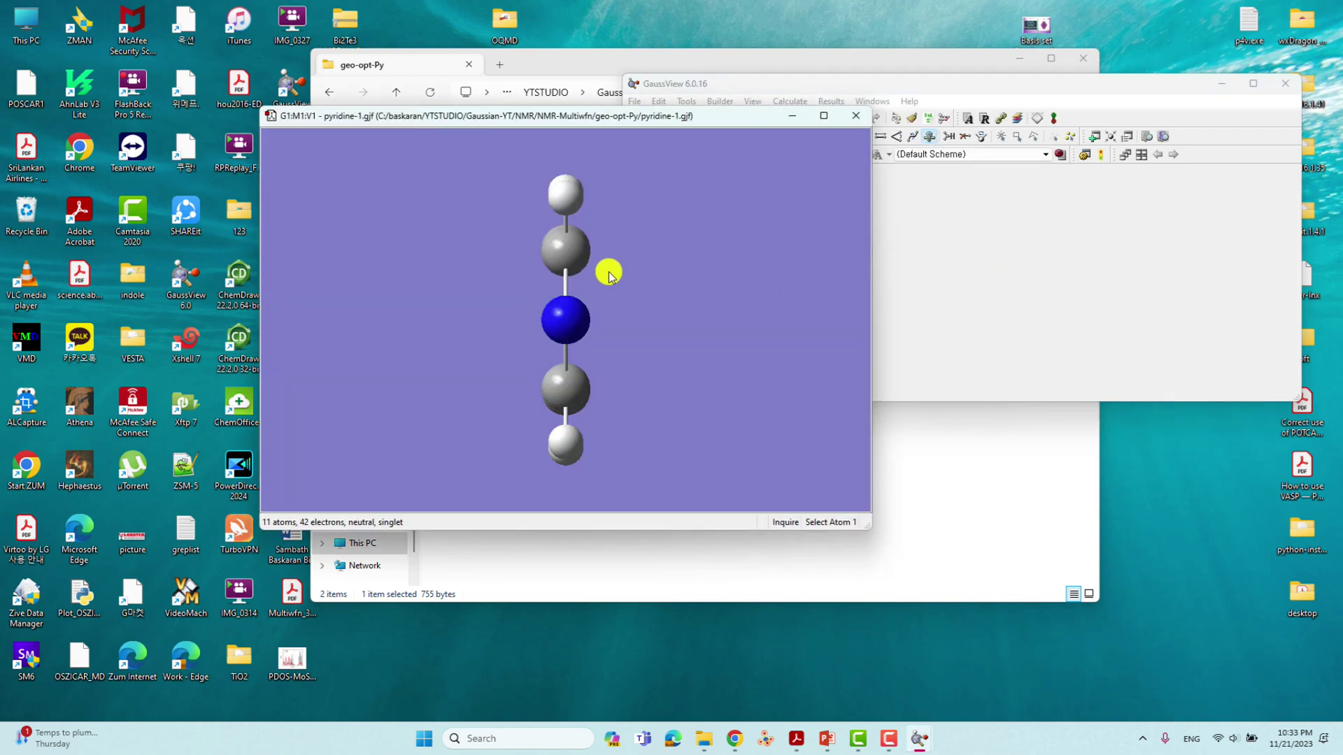
mouse_move(609, 273)
left_mouse_down()
mouse_move(566, 288)
mouse_move(650, 259)
mouse_move(625, 276)
mouse_move(601, 254)
mouse_move(622, 287)
mouse_move(630, 267)
mouse_move(617, 285)
mouse_move(617, 266)
mouse_move(594, 273)
mouse_move(649, 273)
mouse_move(614, 276)
left_mouse_up()
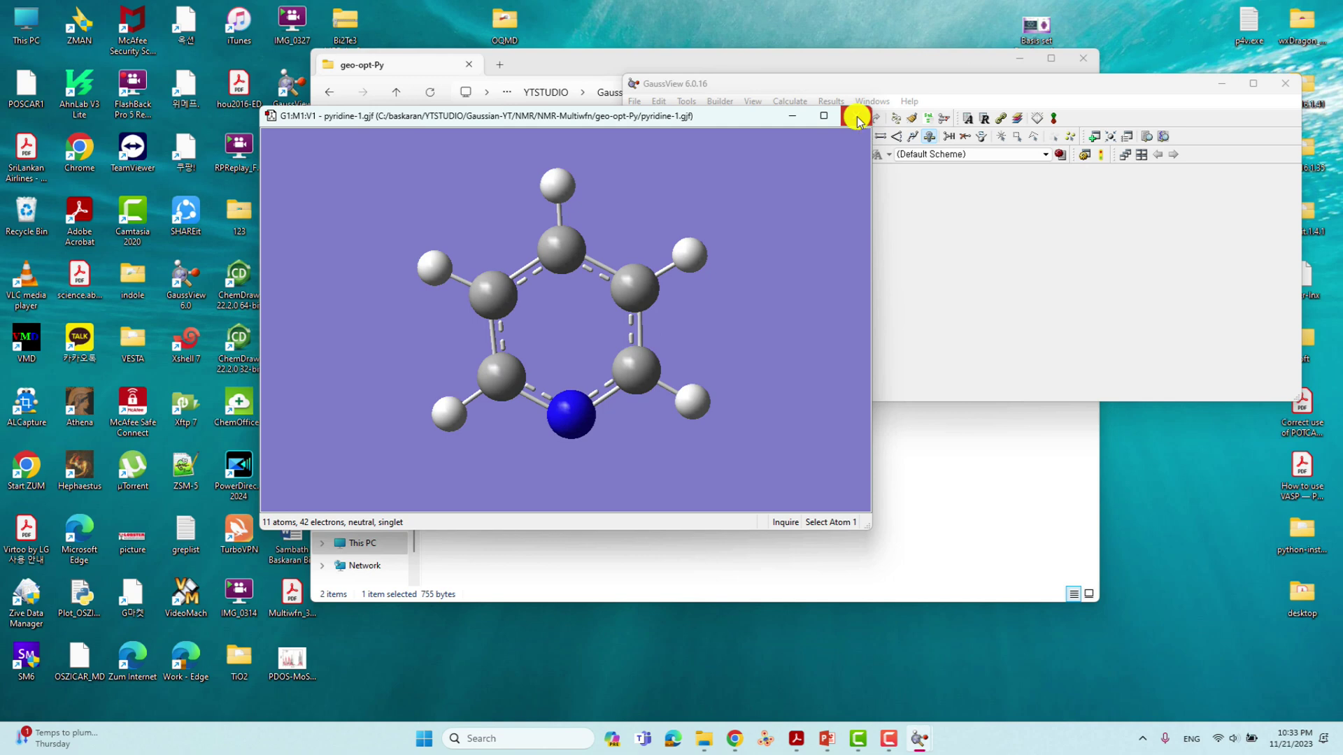
left_click(856, 117)
Open the pyridine-1 GJF file from the geo-opt-Py folder in Notepad++.
left_click(515, 240)
left_click(470, 184)
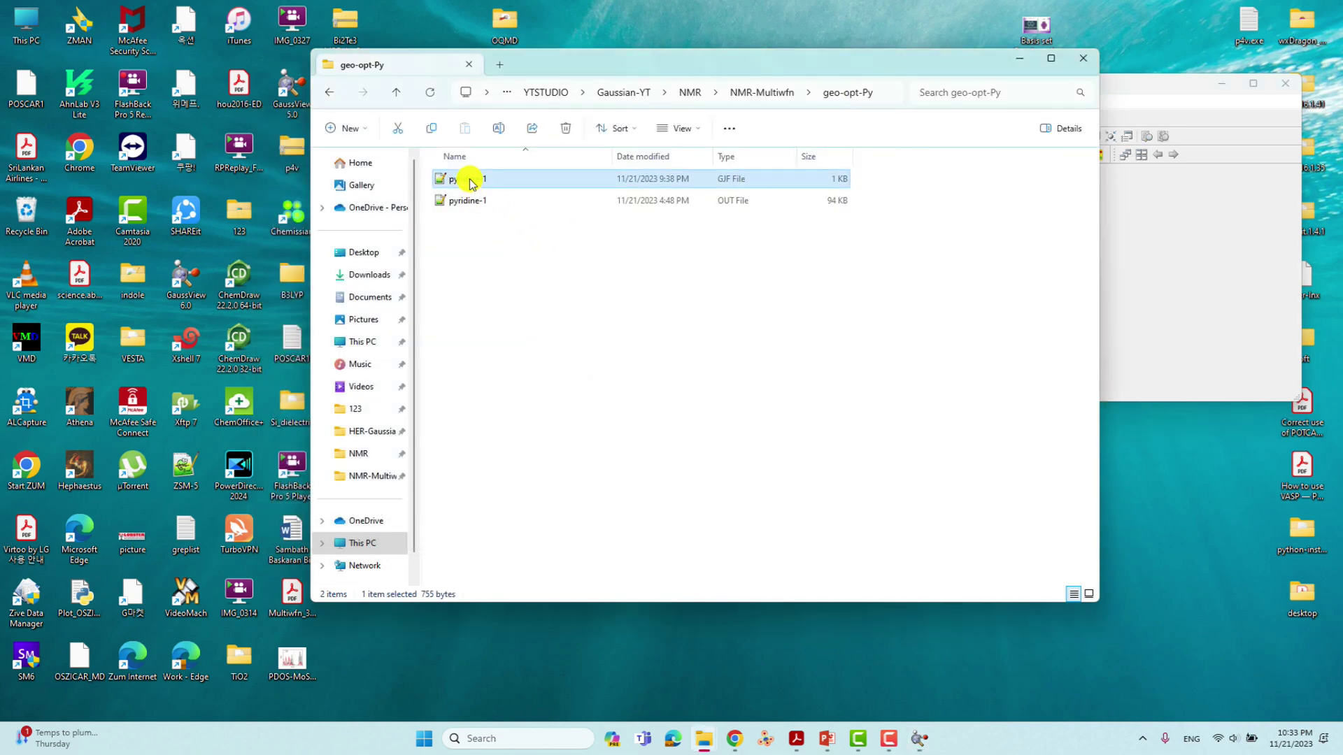
right_click(470, 180)
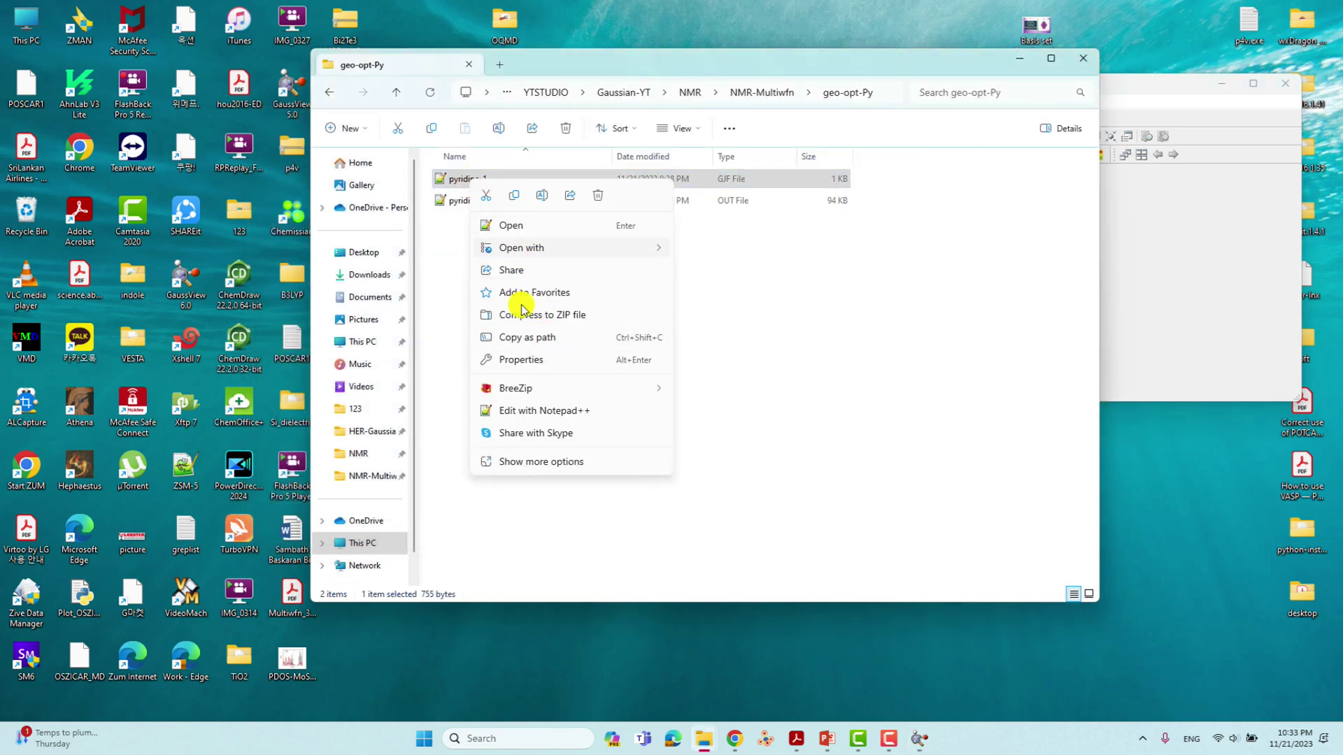
left_click(526, 411)
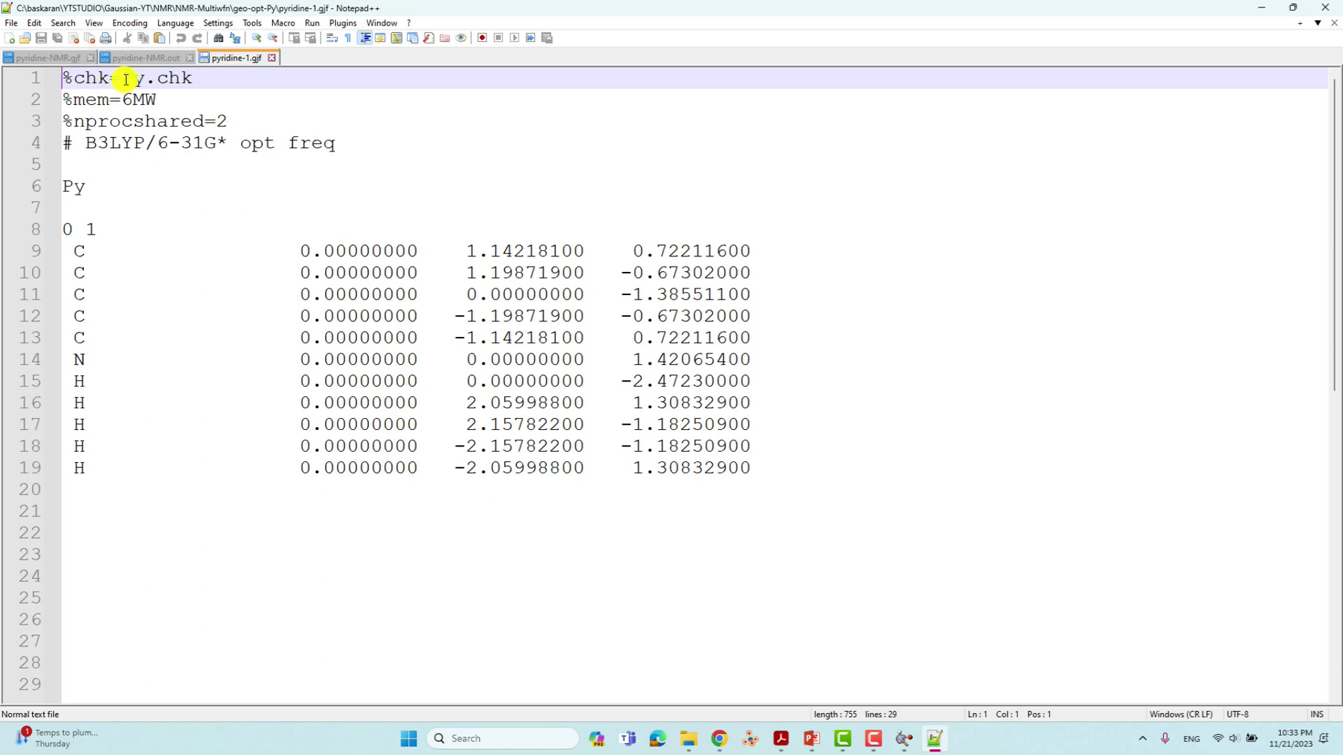
Examine the memory and processor settings and the method, basis set and job keywords in the input file's header.
mouse_move(75, 99)
left_mouse_down()
mouse_move(248, 125)
mouse_move(52, 96)
left_mouse_up()
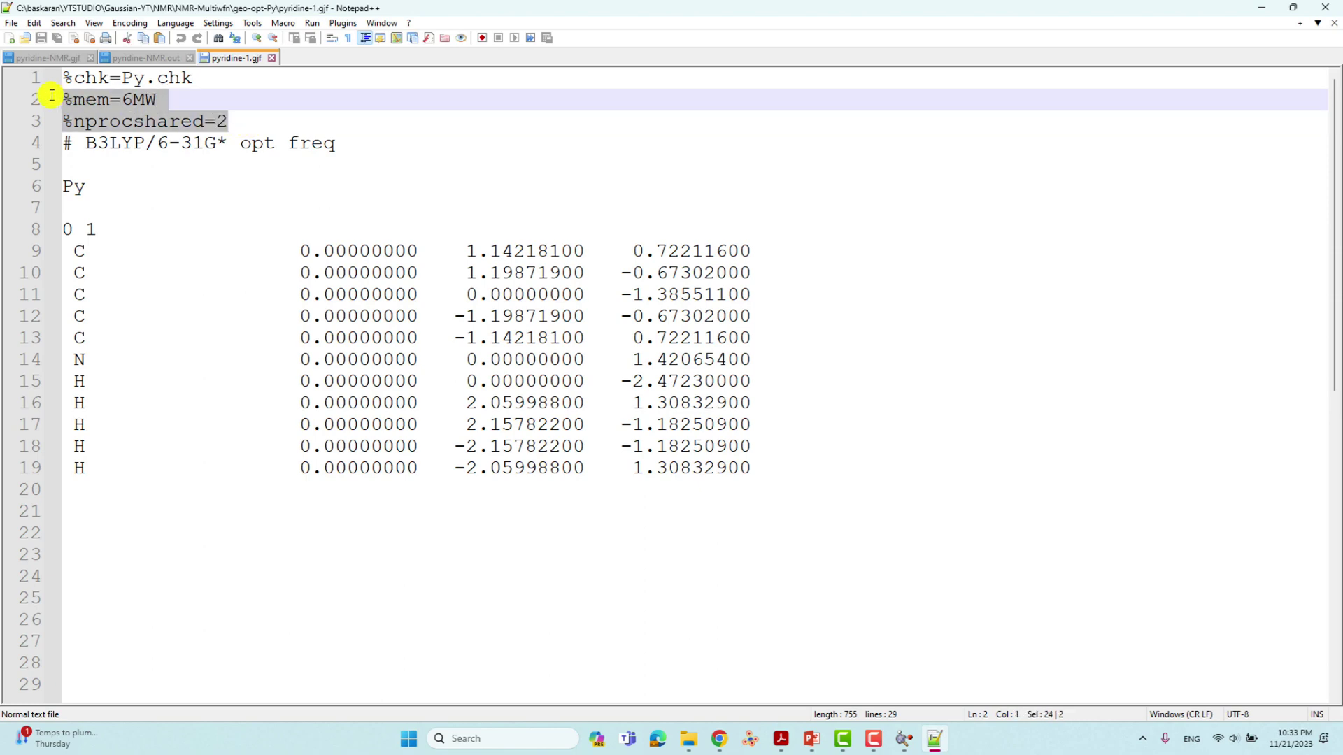
left_click(128, 103)
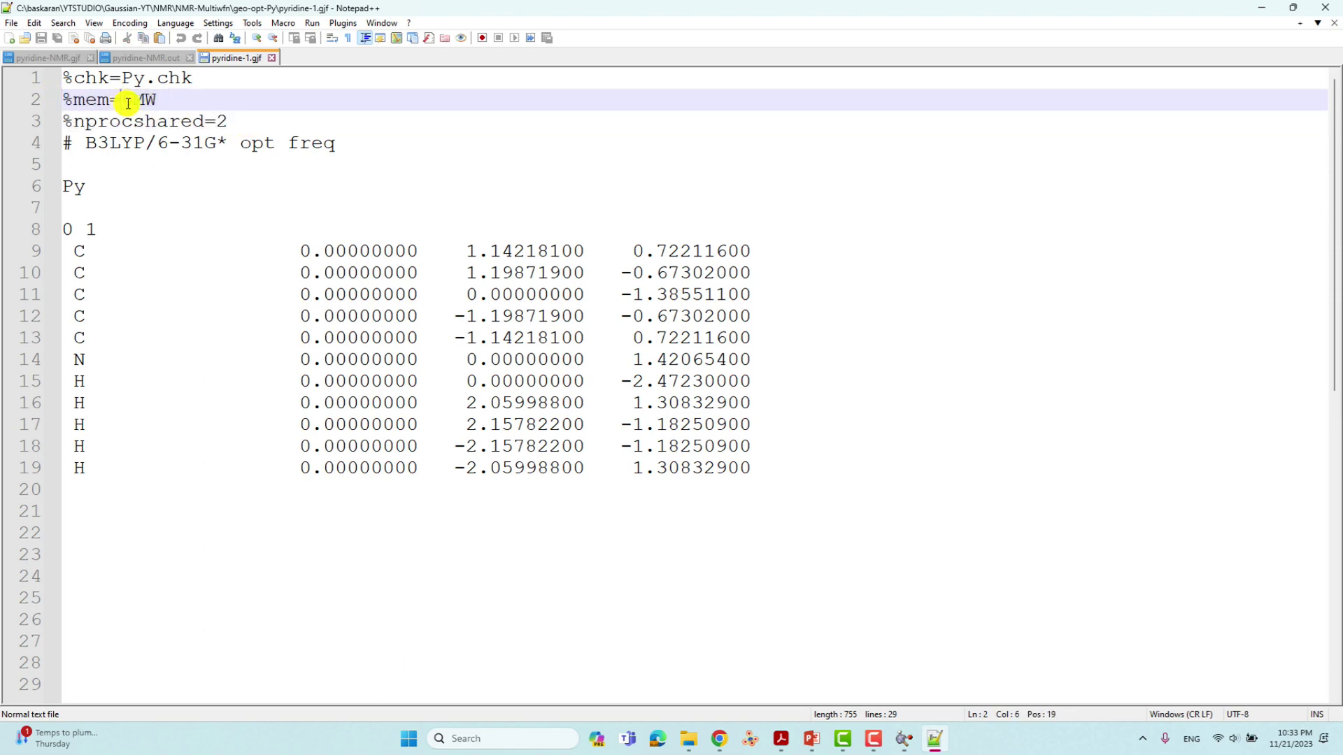
left_click_drag(244, 121, 58, 100)
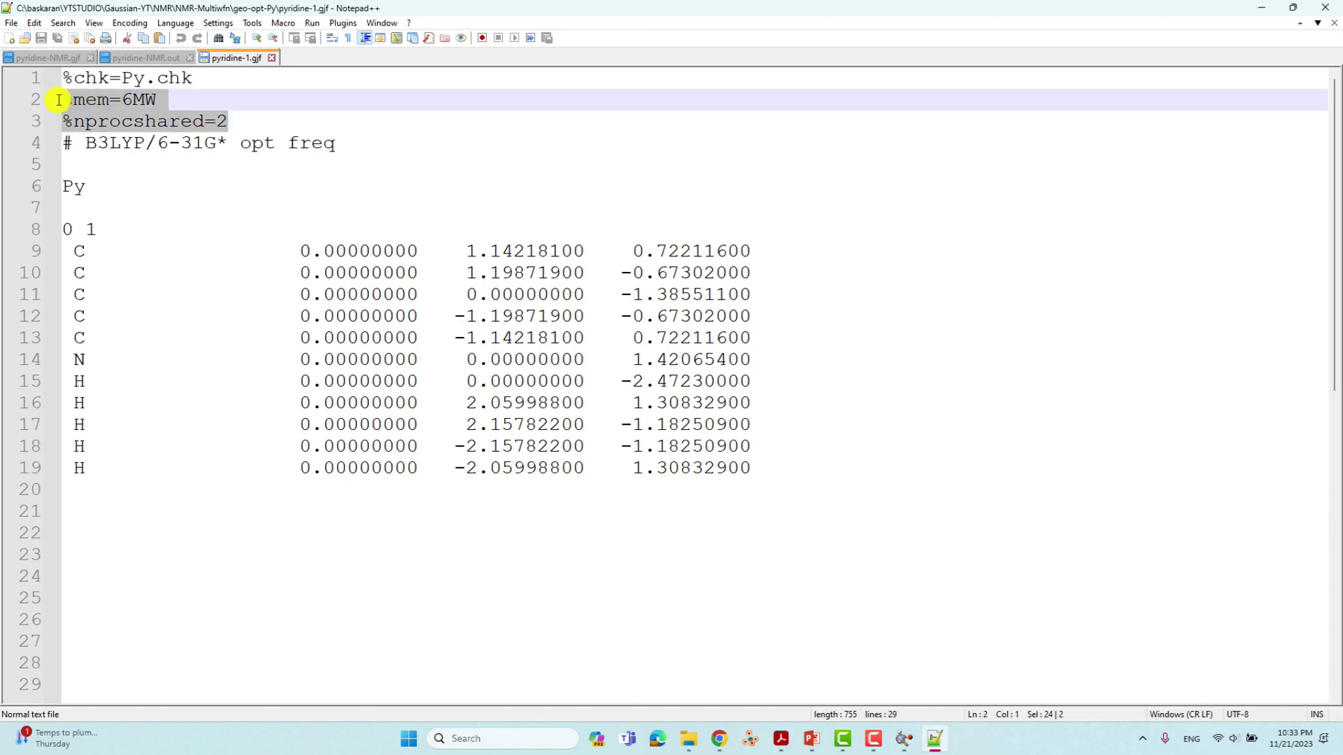
left_click(245, 123)
left_click_drag(246, 124, 43, 101)
left_click(100, 150)
left_click_drag(66, 147, 384, 143)
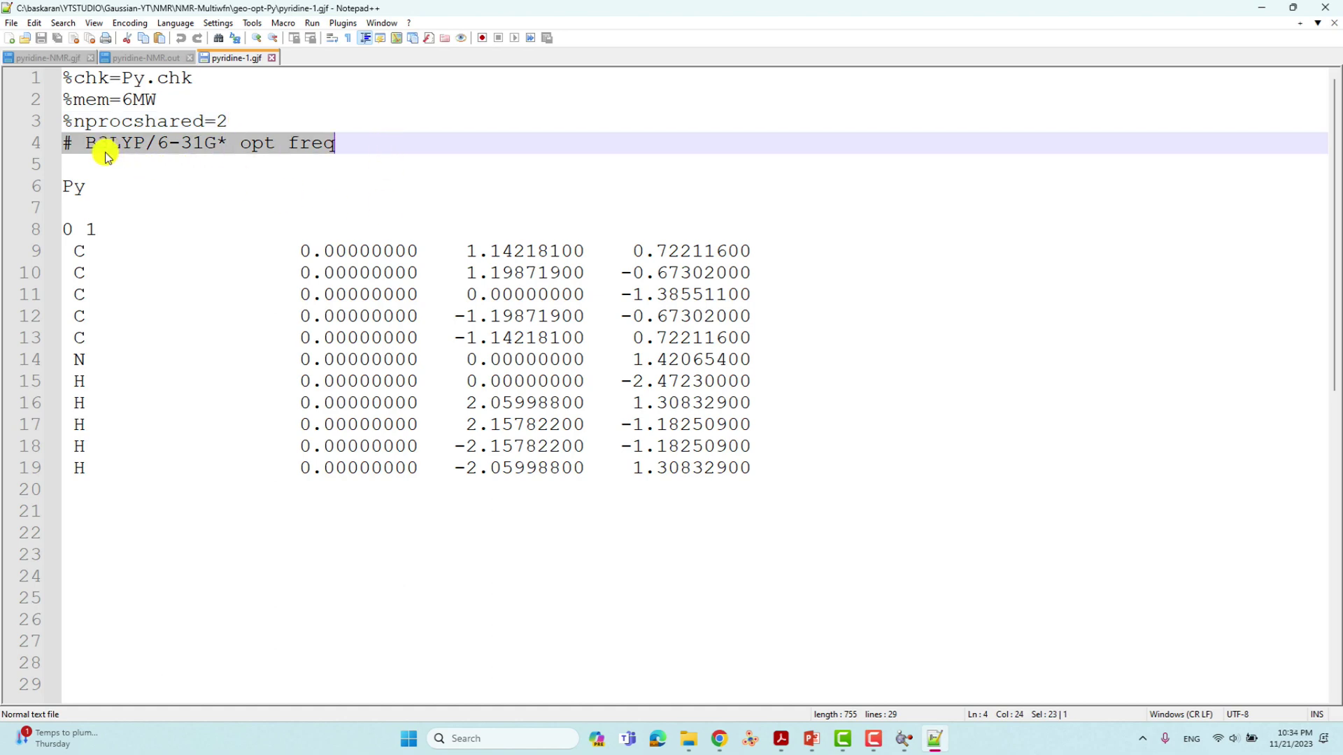
left_click_drag(159, 144, 221, 143)
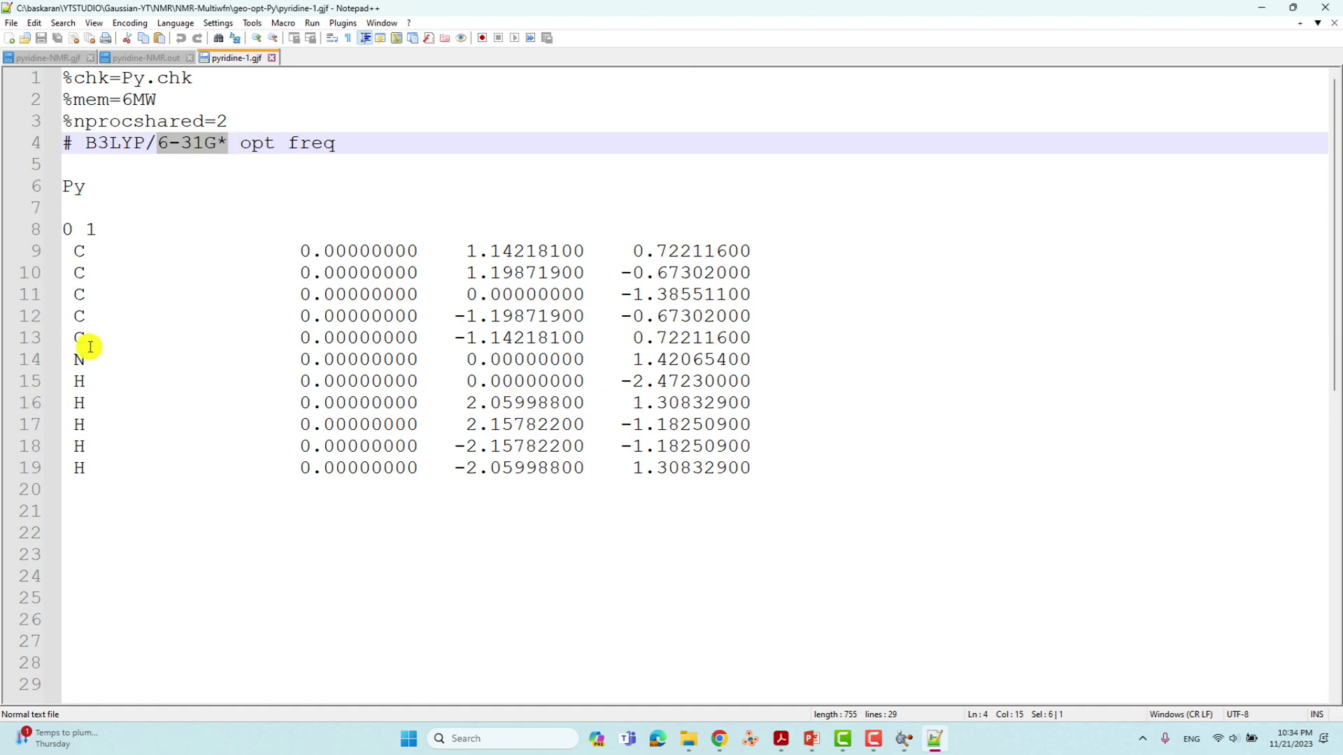
left_click_drag(241, 143, 341, 143)
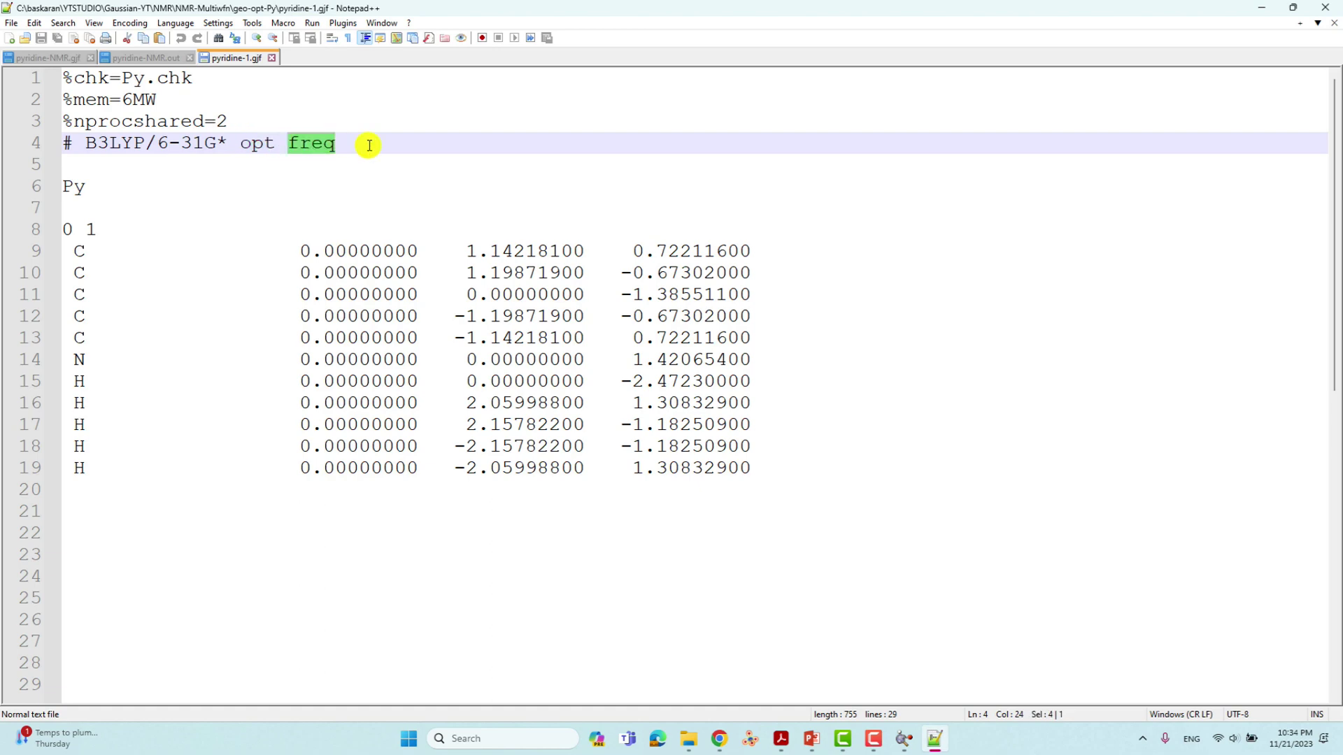
left_click(369, 145)
key("shift+Home")
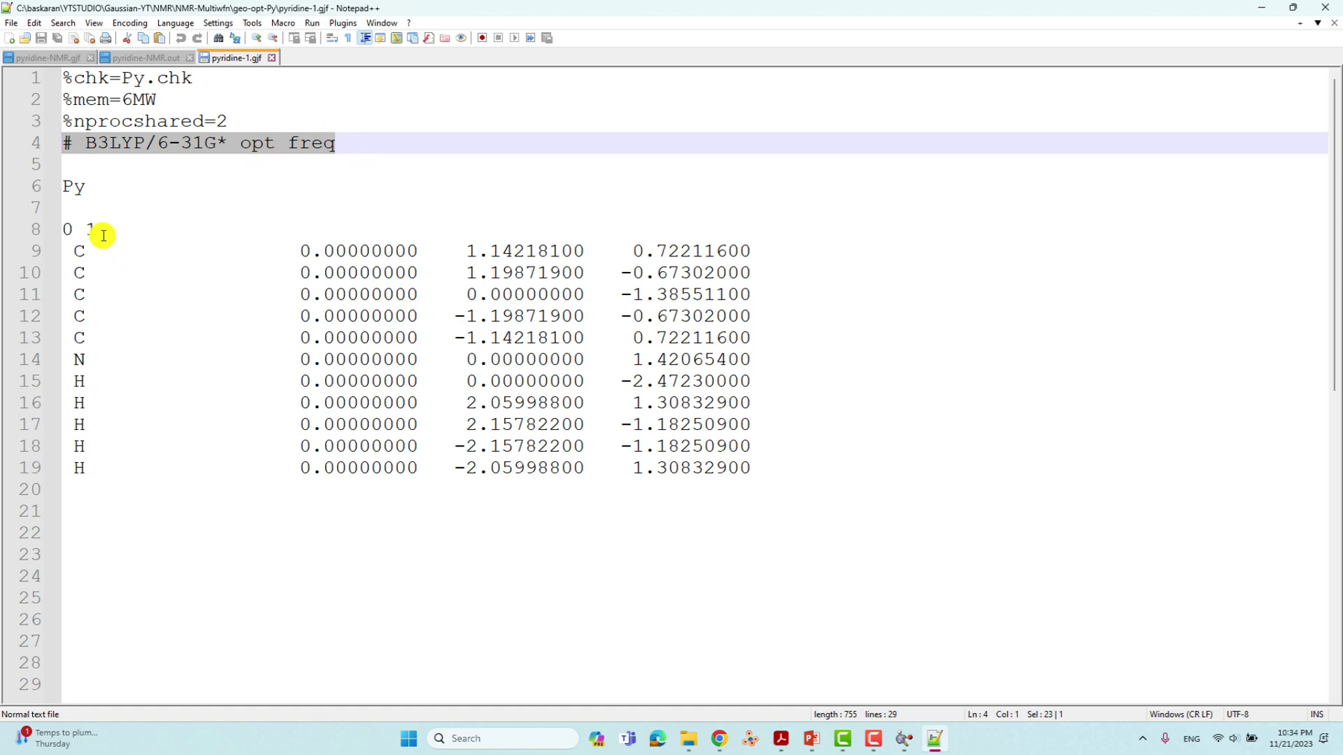
Examine the title section, the charge and multiplicity line, and the block of atomic coordinates.
left_click(76, 166)
left_click(77, 191)
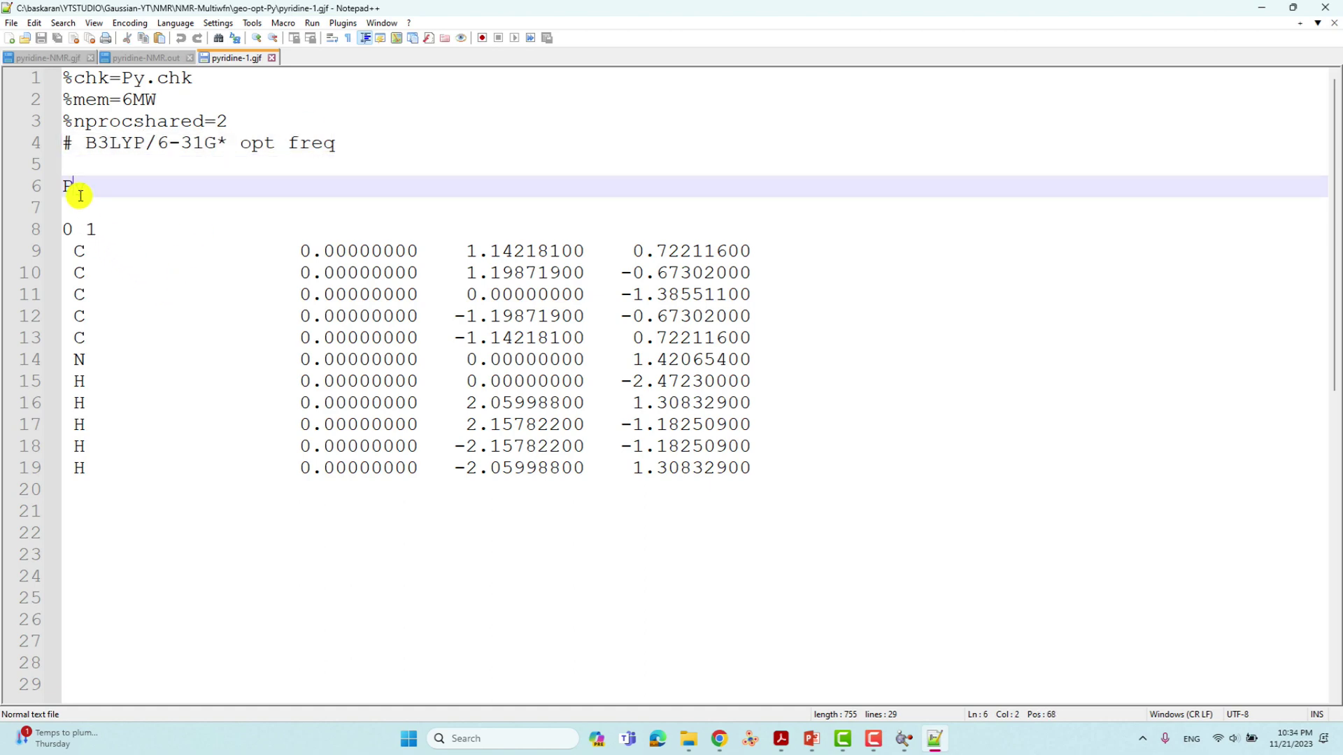
left_click(75, 209)
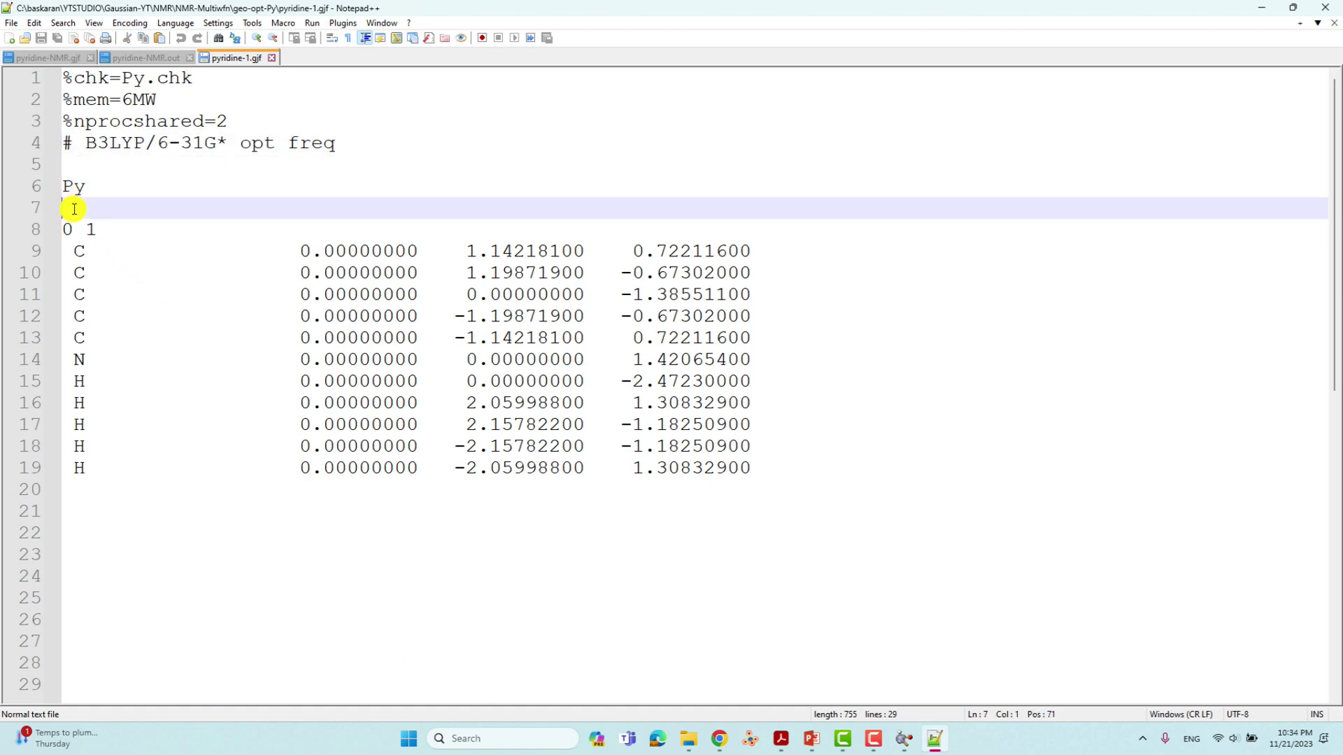
left_click_drag(73, 227, 56, 229)
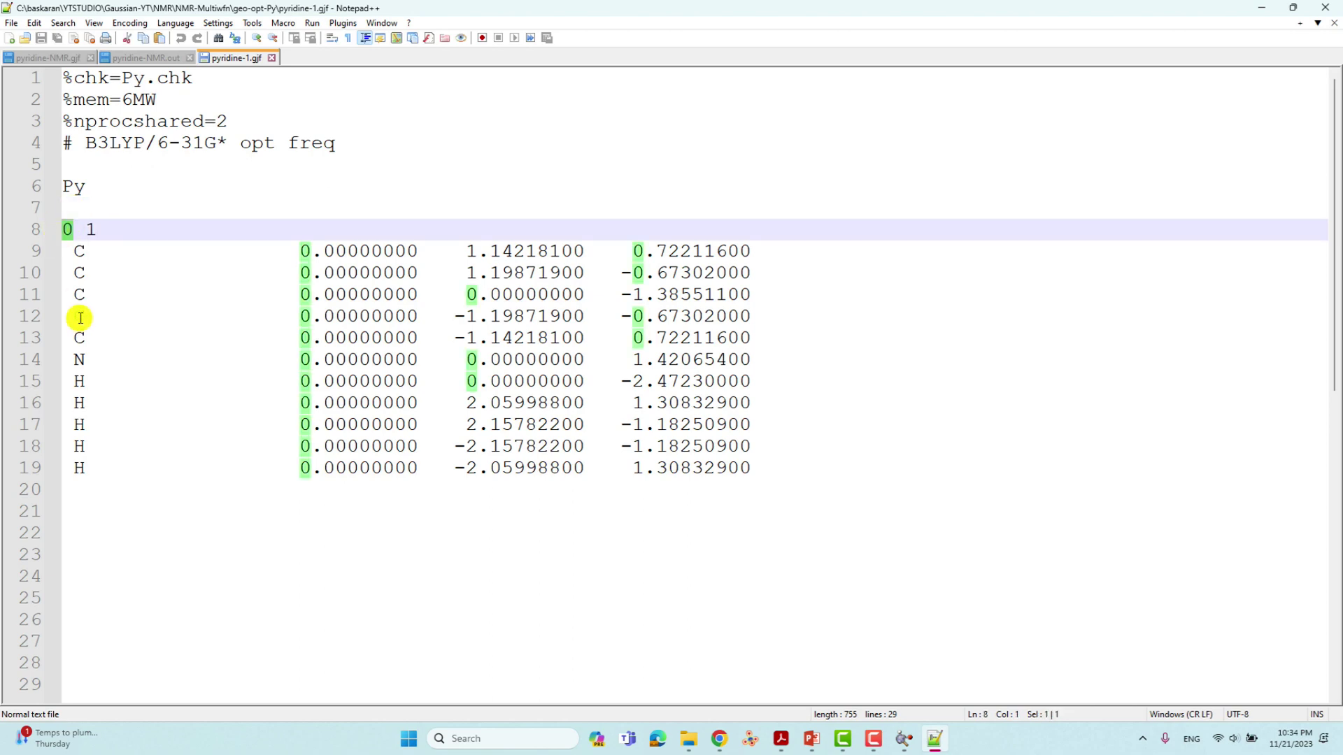
left_click(73, 233)
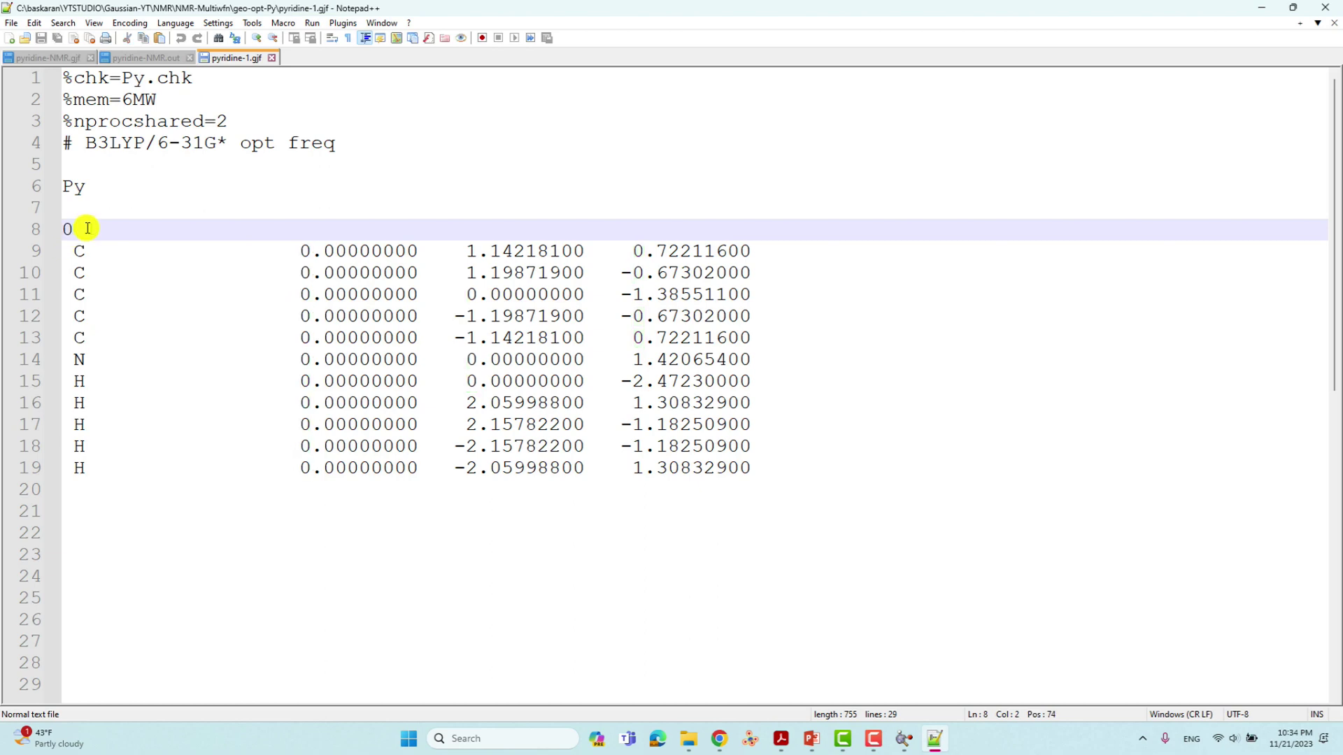
type("1")
double_click(93, 229)
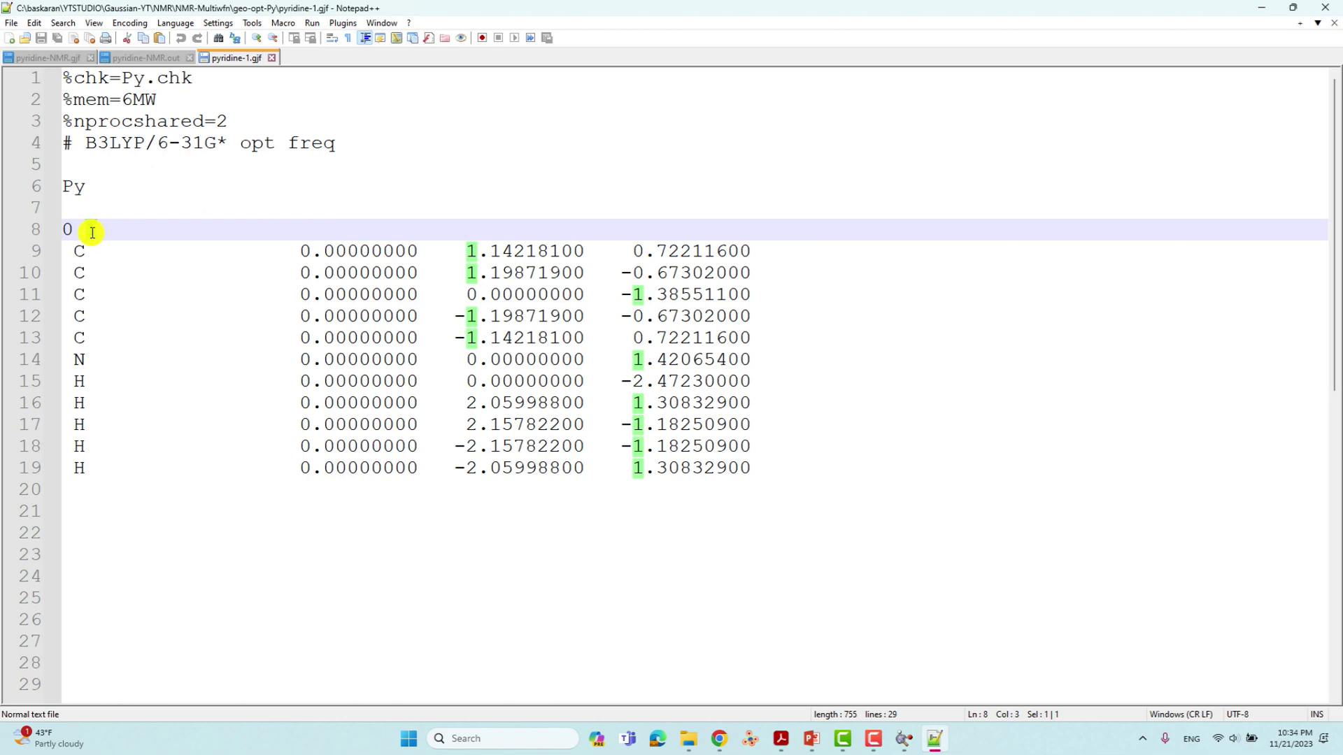
left_click(66, 254)
left_click_drag(66, 254, 831, 464)
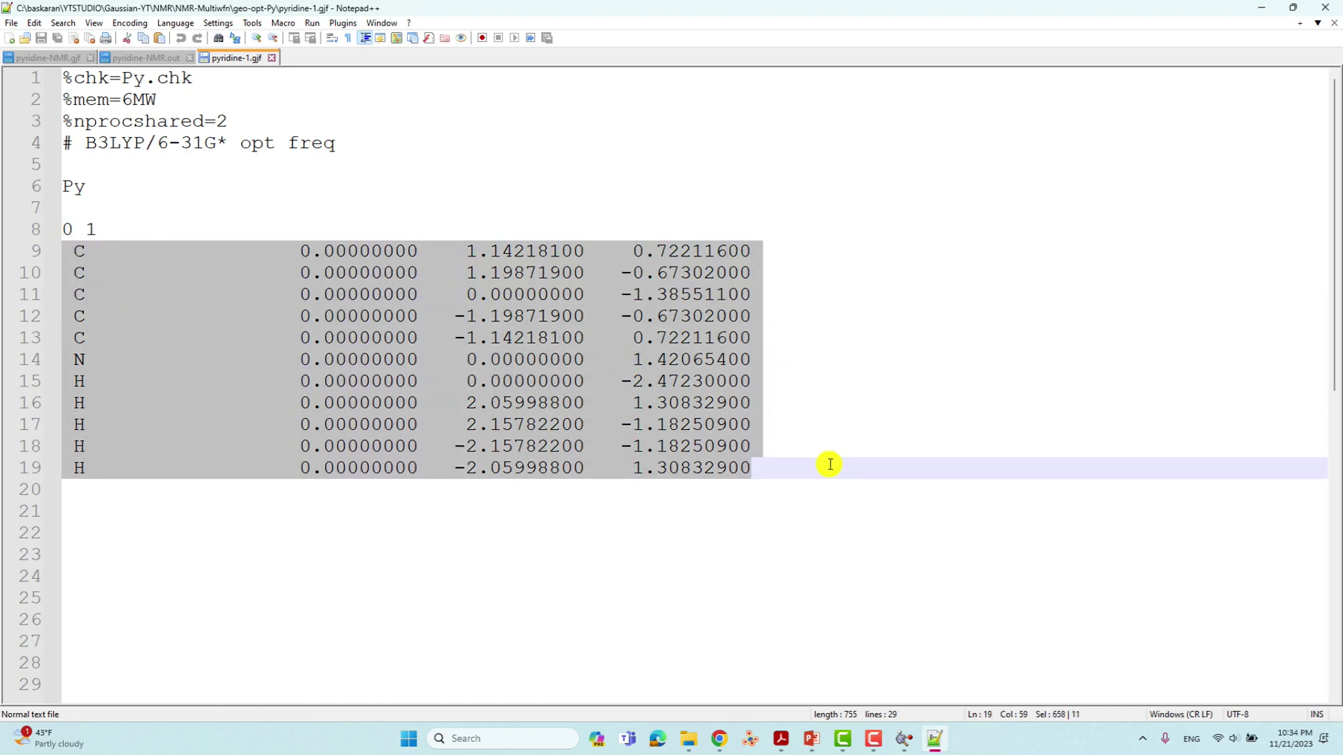
left_click(759, 468)
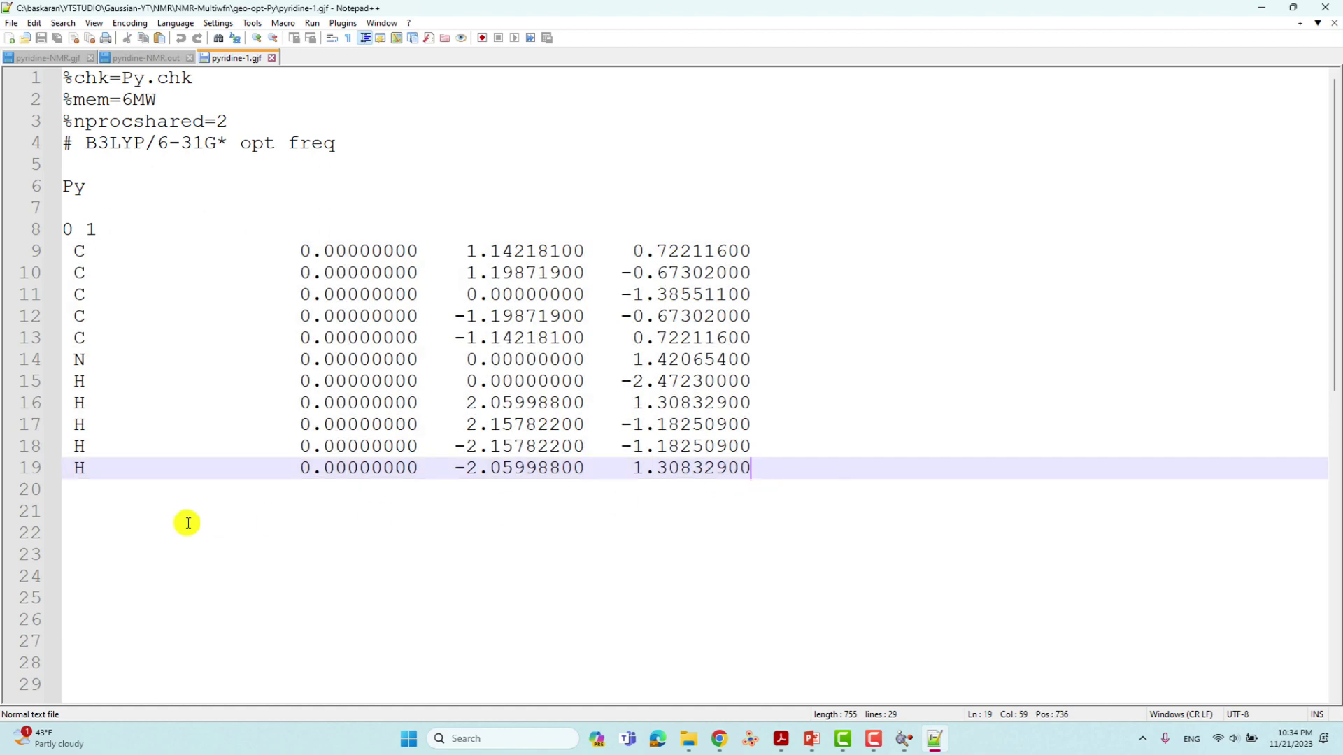
Add four blank lines below the atomic coordinates and save pyridine-1.gjf.
left_click(72, 491)
key("Return")
key("Return")
key("Return")
key("Return")
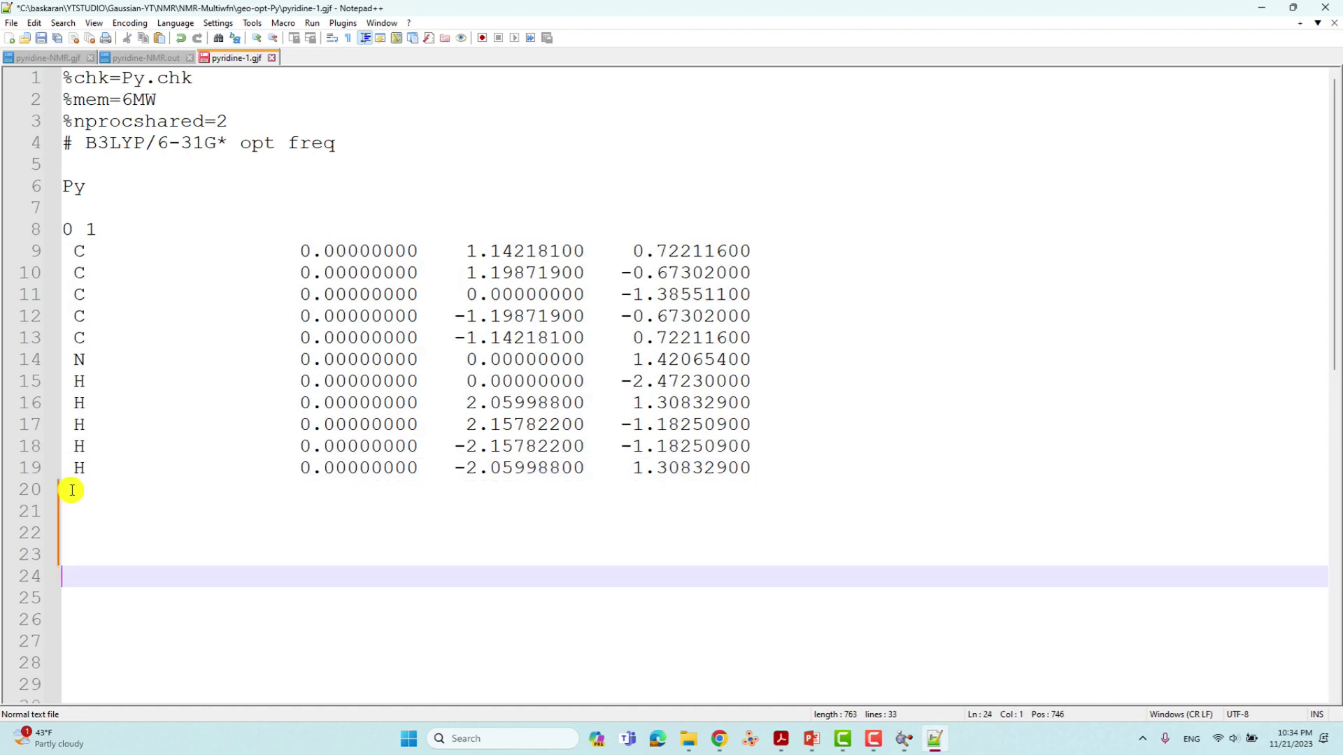
left_click(40, 38)
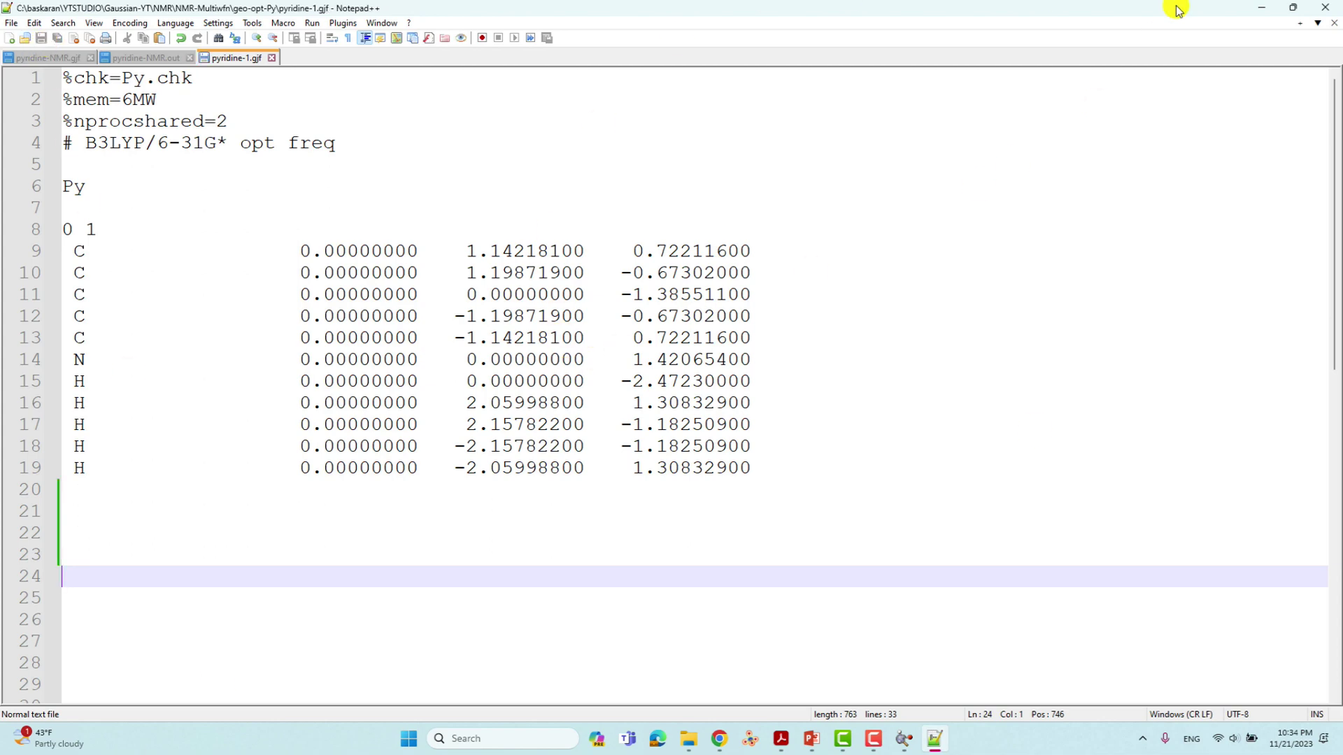
Minimize the text editor and load the pyridine-1 OUT file from the geo-opt-Py folder into GaussView.
left_click(1261, 8)
left_click(464, 201)
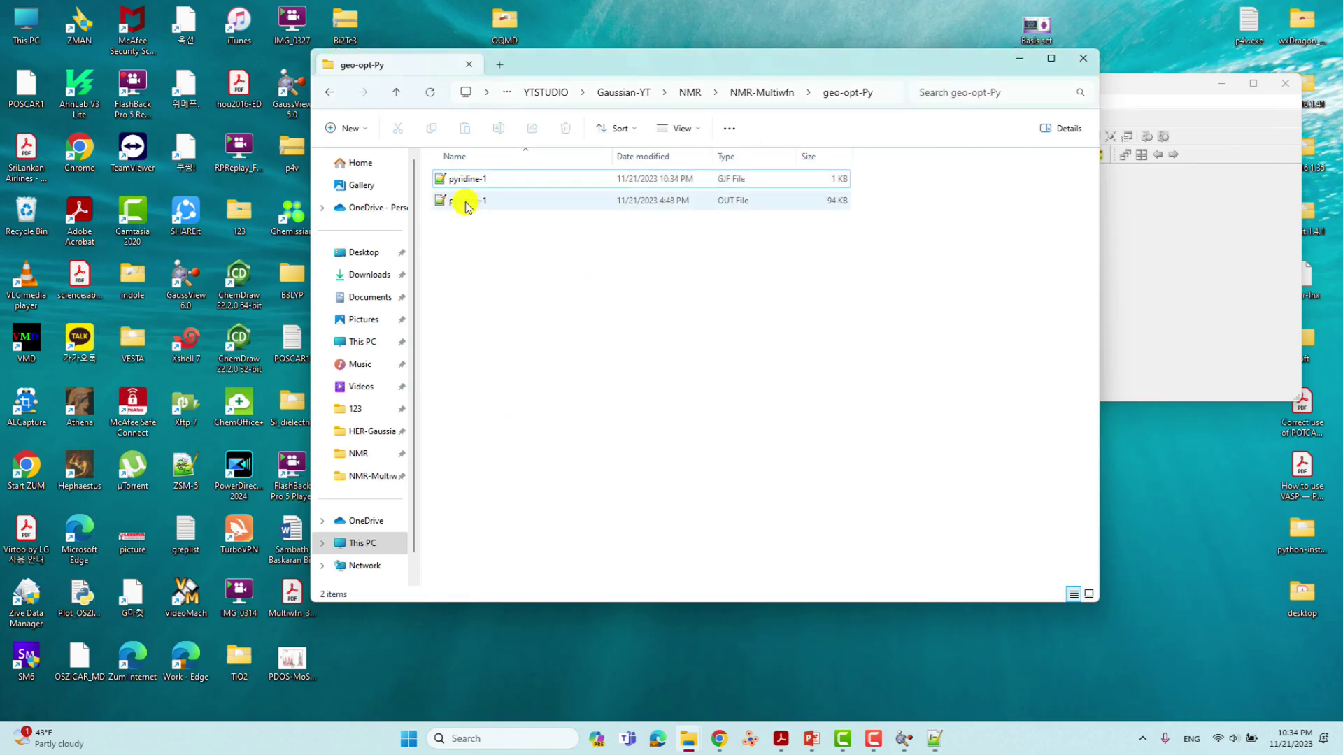
left_click_drag(714, 61, 429, 72)
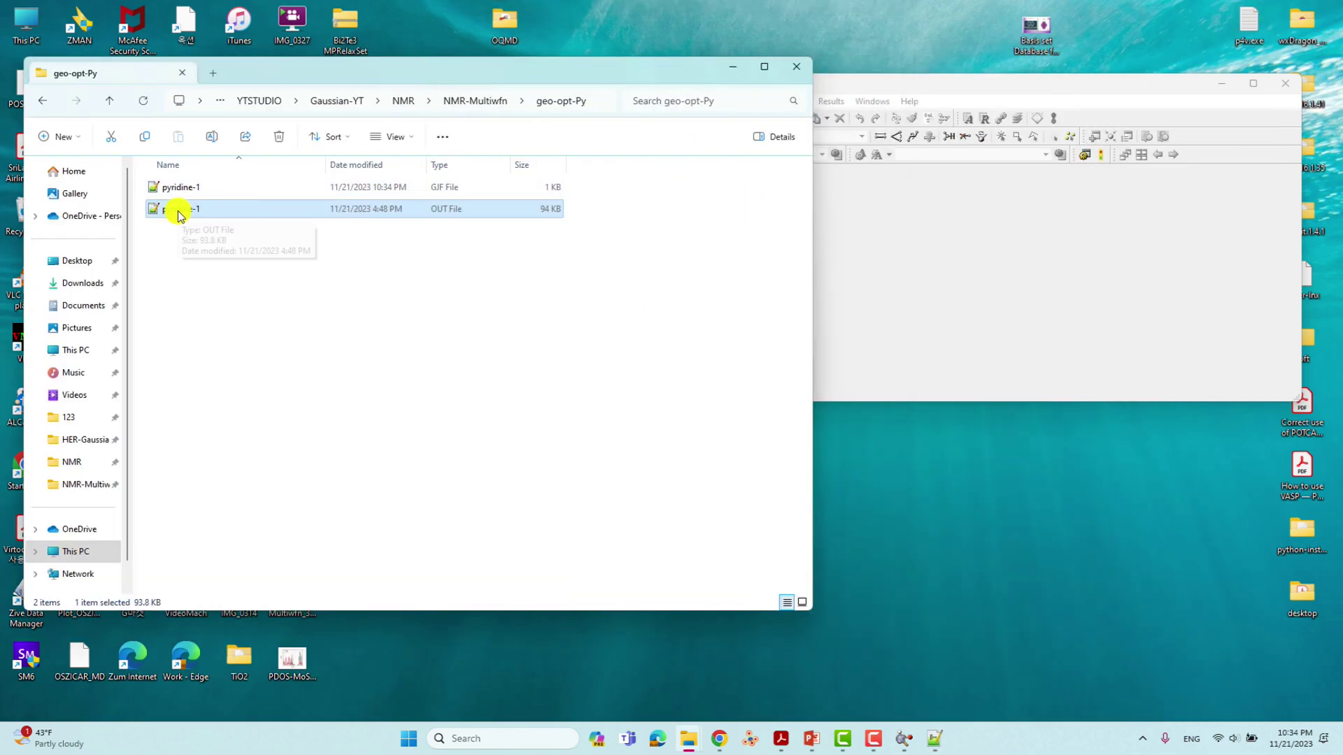
left_click_drag(179, 214, 1031, 264)
left_click_drag(501, 282, 599, 319)
left_click(930, 282)
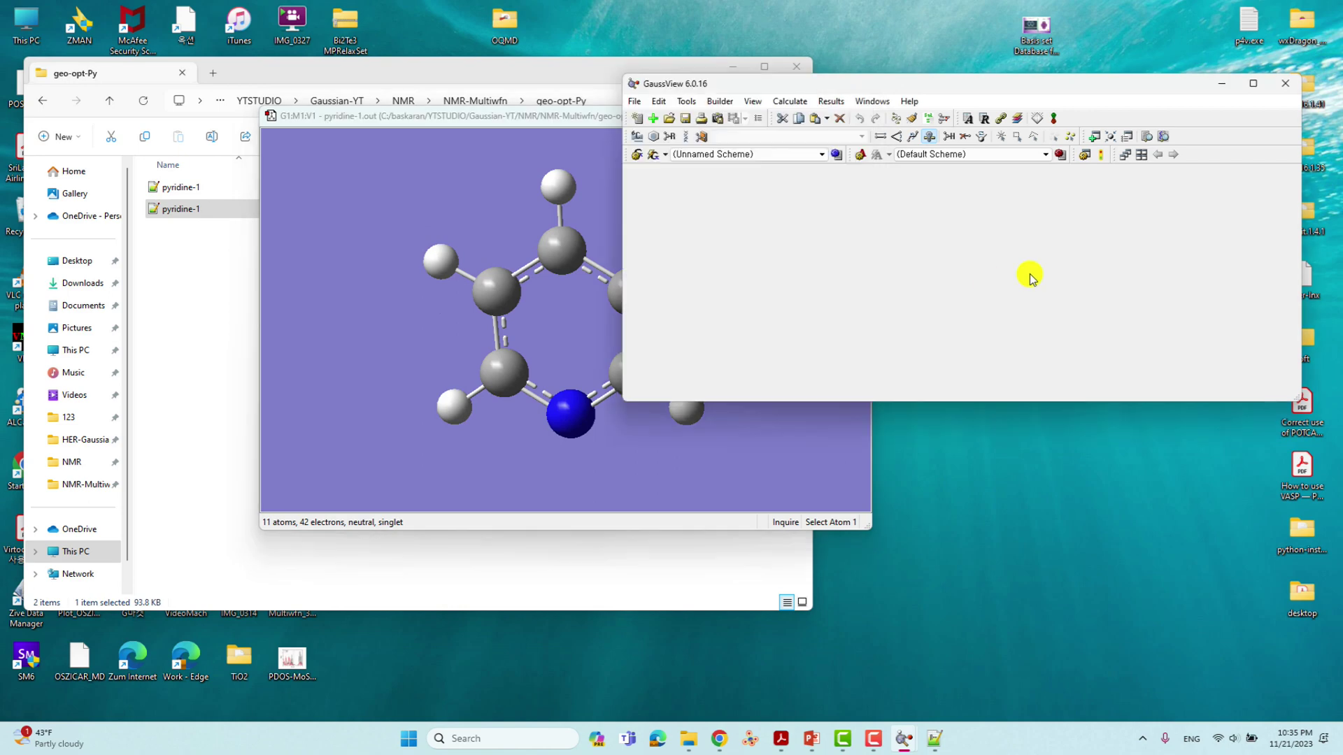
Open the vibration results for pyridine-1.out beside the molecule and start animating mode 1.
left_click(832, 103)
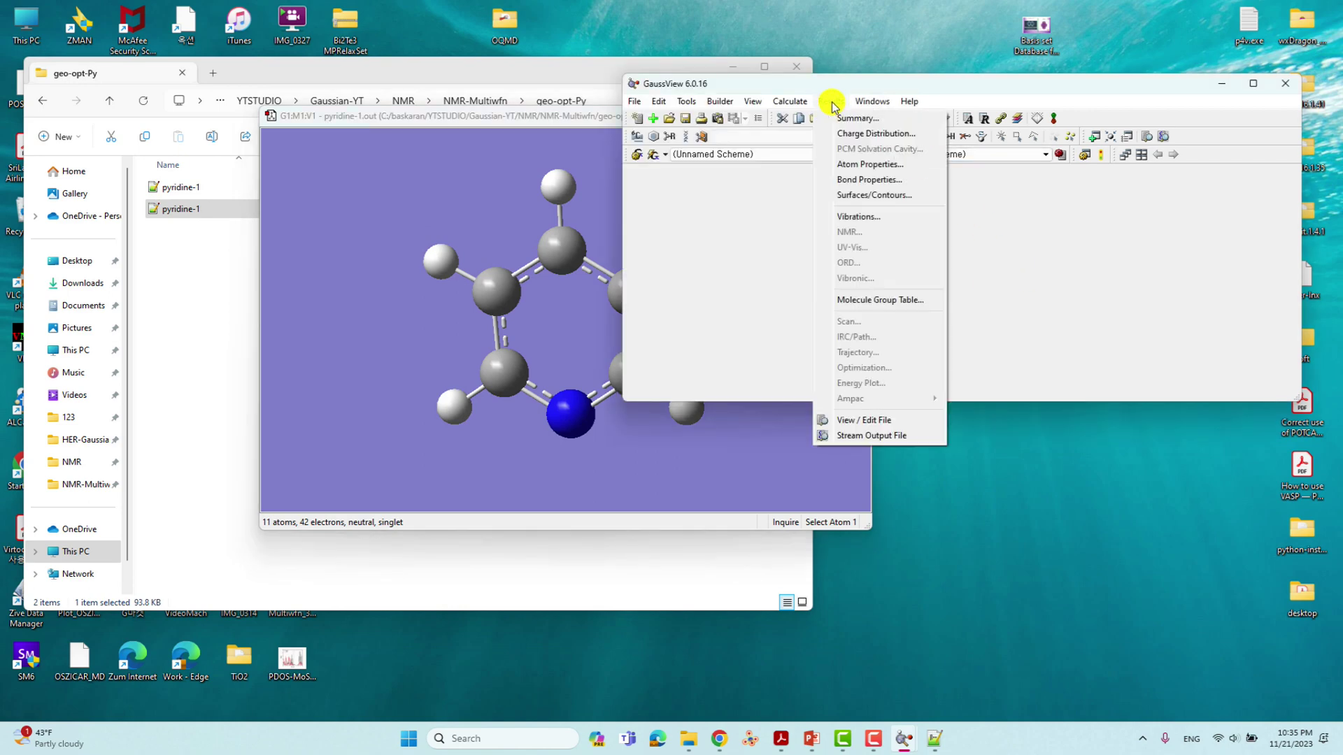
left_click(867, 216)
left_click_drag(570, 245, 1120, 175)
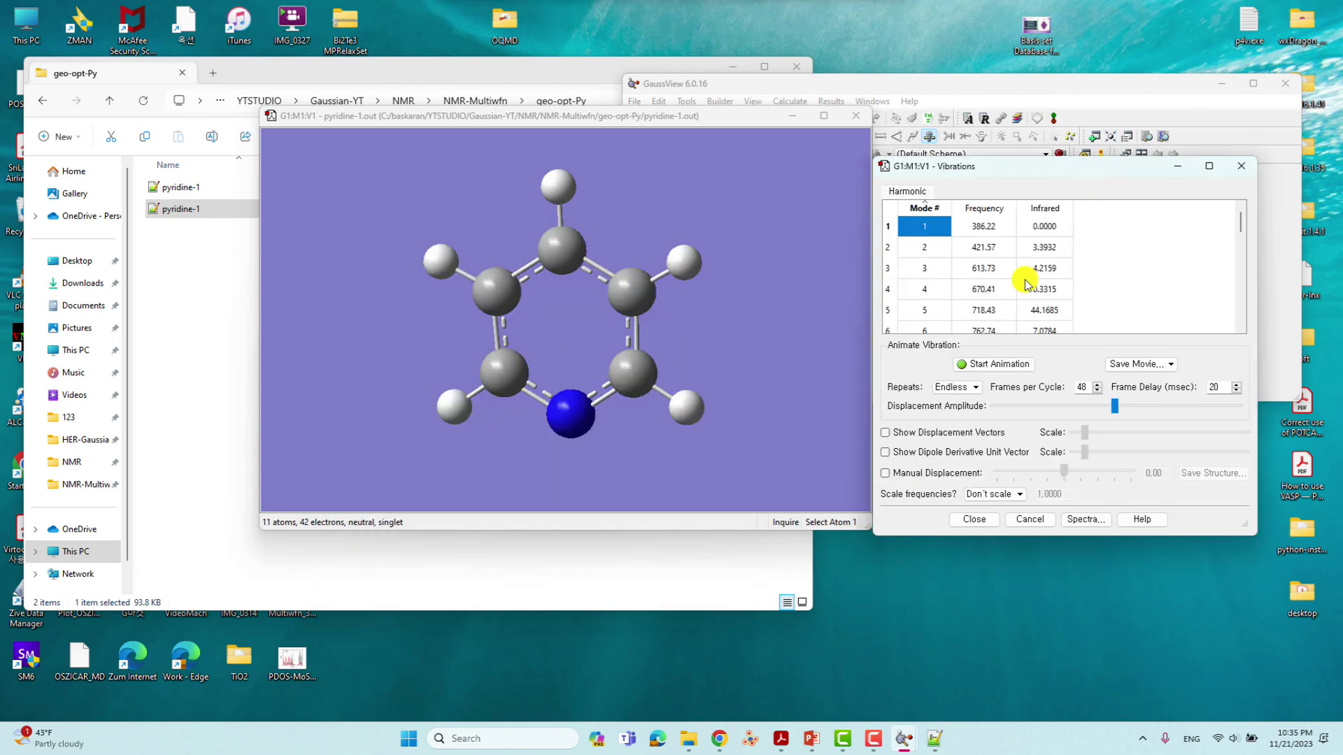
left_click(1007, 367)
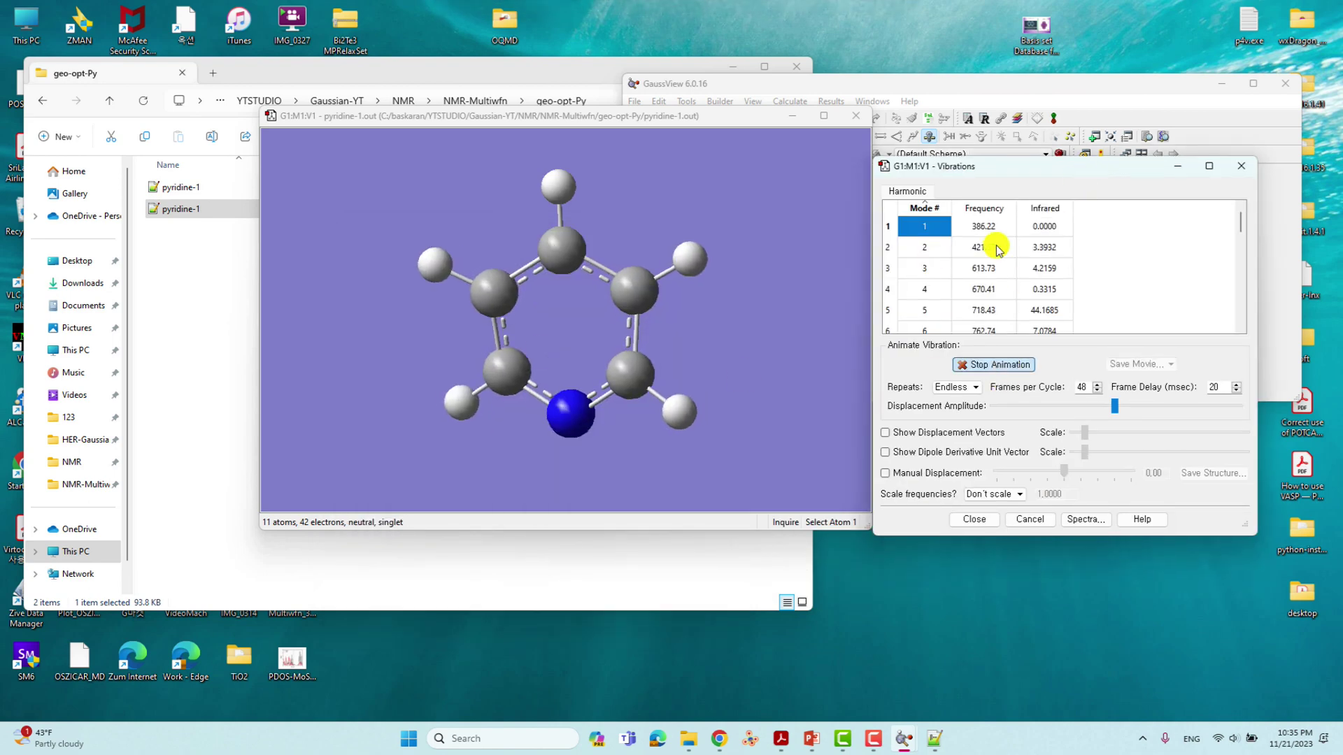
Animate vibrational modes 2 through 6 and mode 10 of the pyridine molecule one after another.
left_click(931, 254)
left_click(928, 268)
left_click(928, 289)
left_click(931, 310)
left_click(932, 327)
scroll(934, 316, "down", 2)
left_click(928, 290)
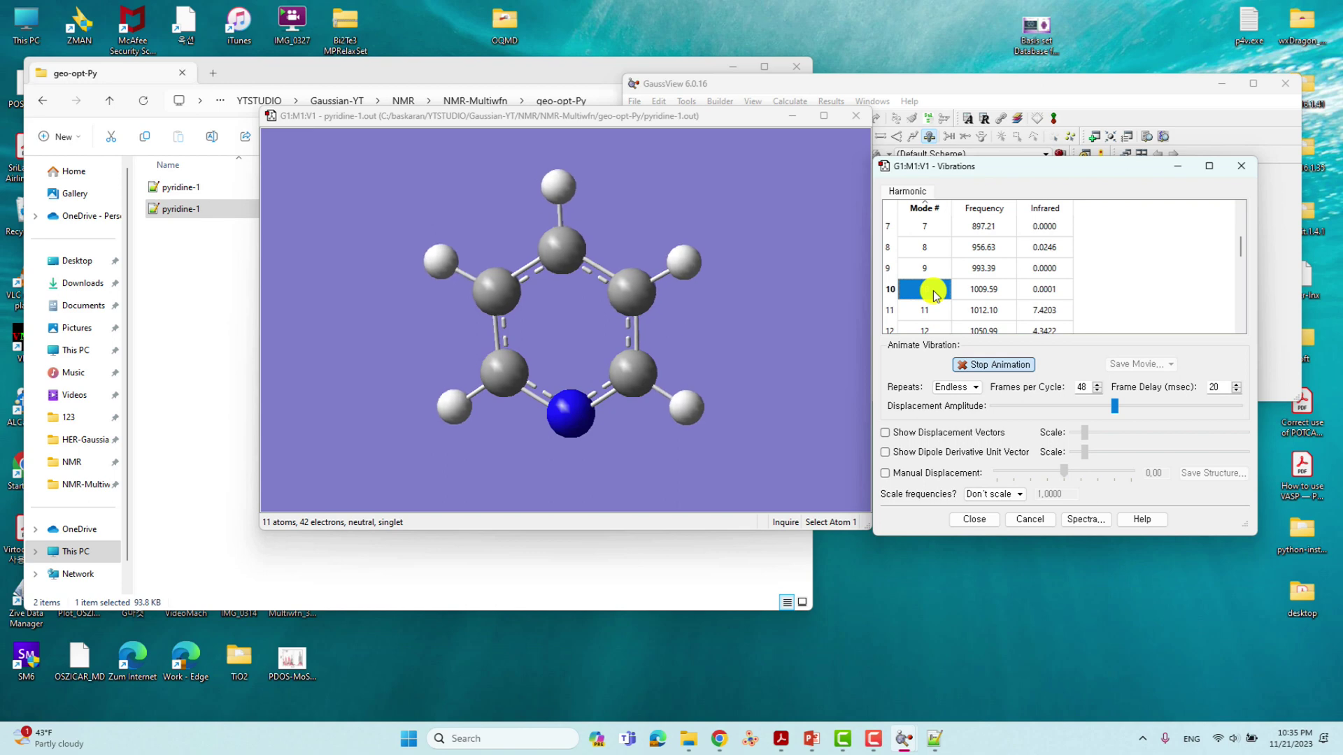
Stop the vibration animation, close the vibration results, and rotate the optimized pyridine structure to inspect it.
left_click(1007, 365)
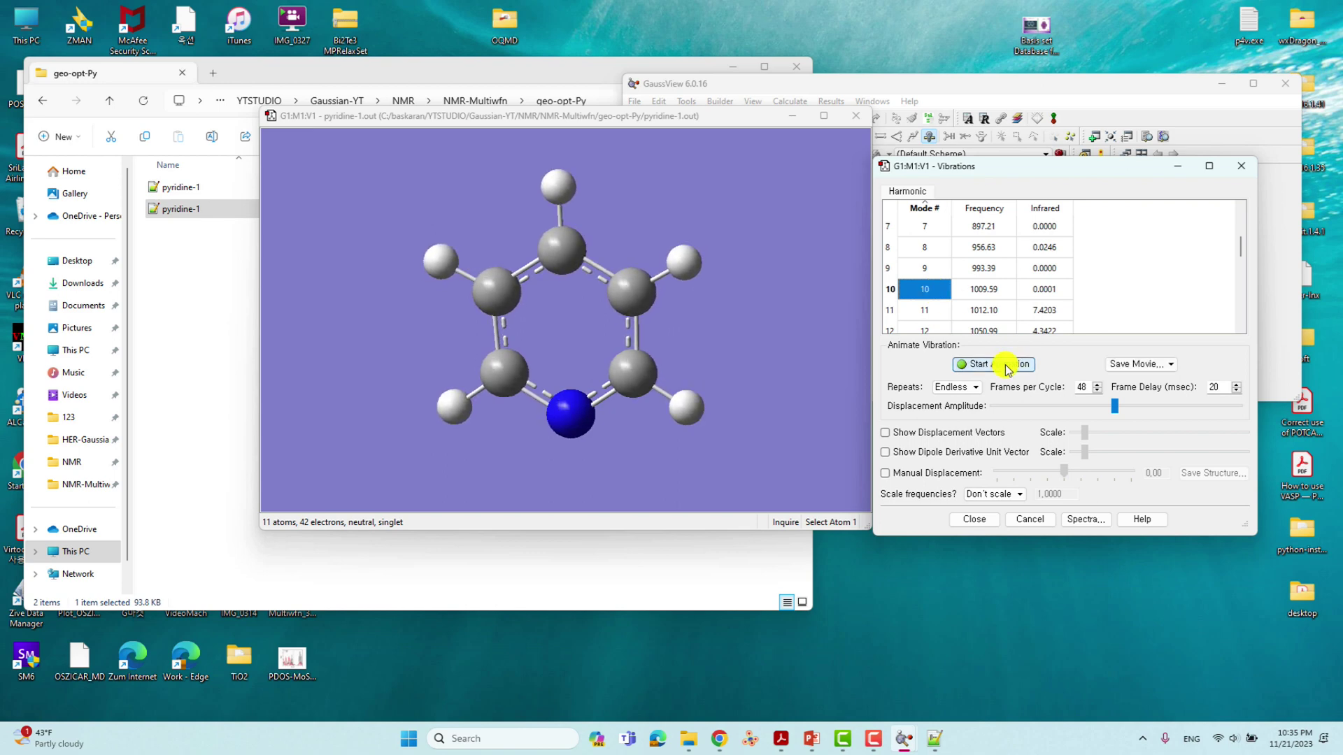
left_click(974, 519)
left_click_drag(500, 235, 525, 270)
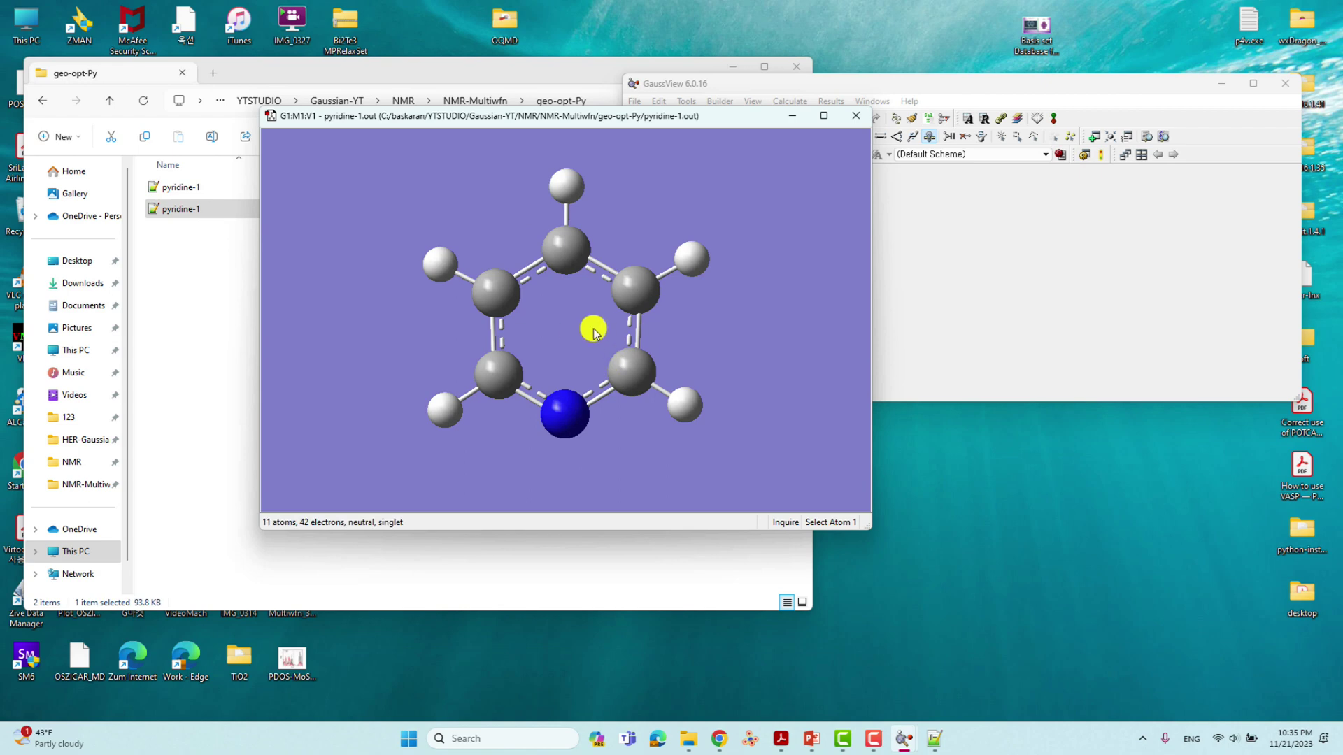
left_click_drag(615, 279, 555, 380)
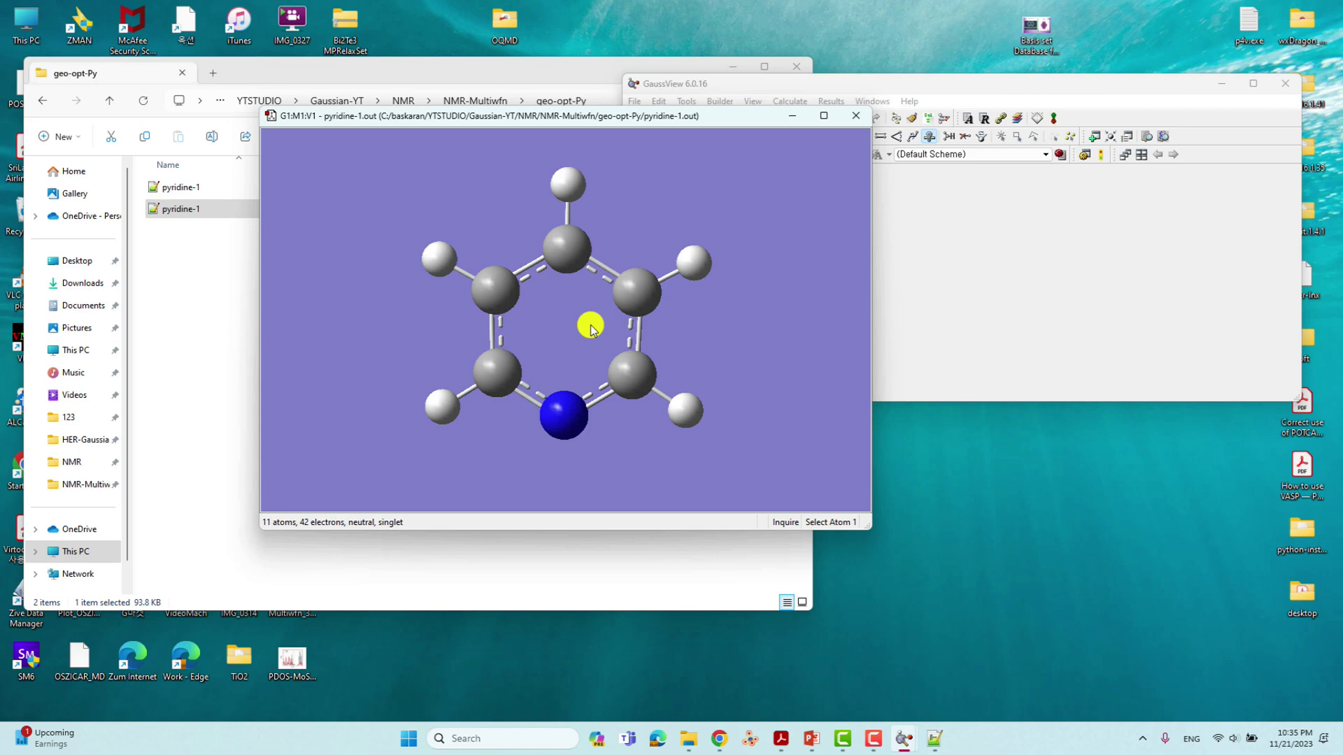
Save the optimized pyridine structure as Gaussian input pyridine-1.gjf in a new v1 folder inside geo-opt-Py.
left_click_drag(636, 300, 713, 218)
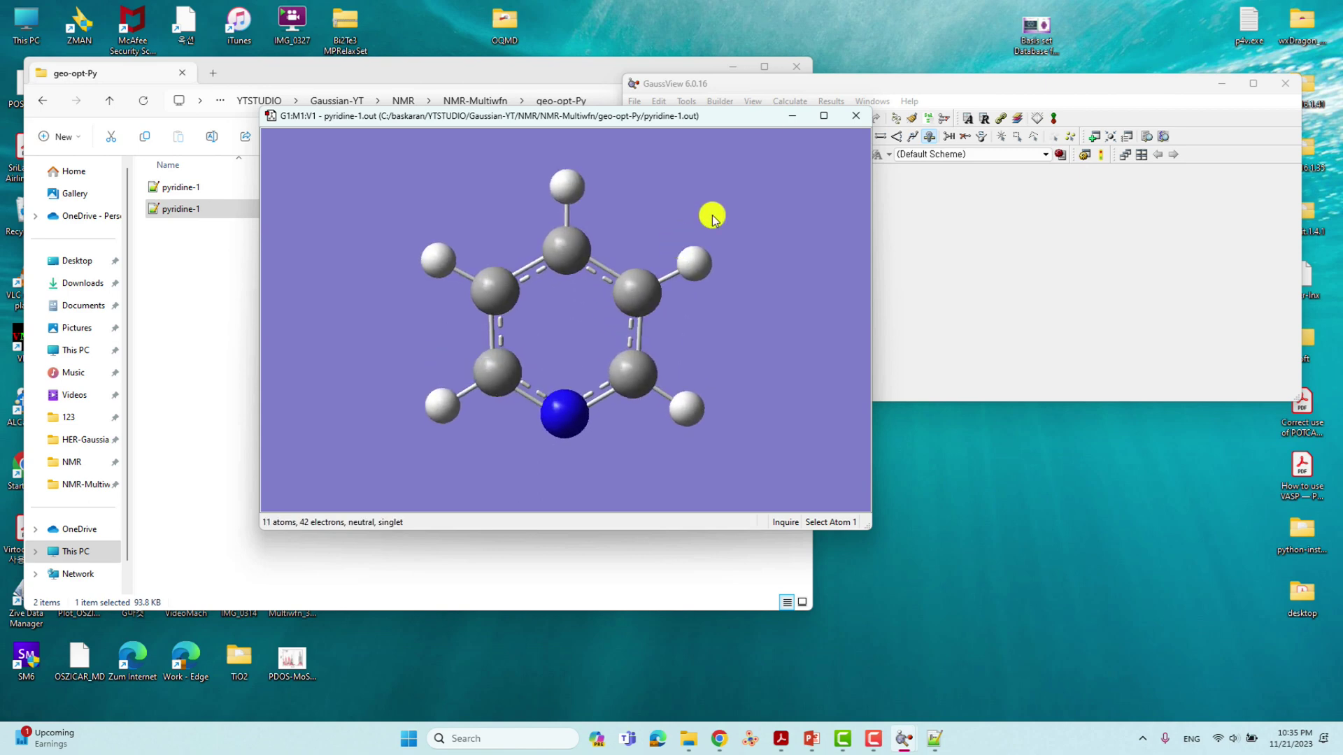
left_click(741, 84)
left_click(634, 103)
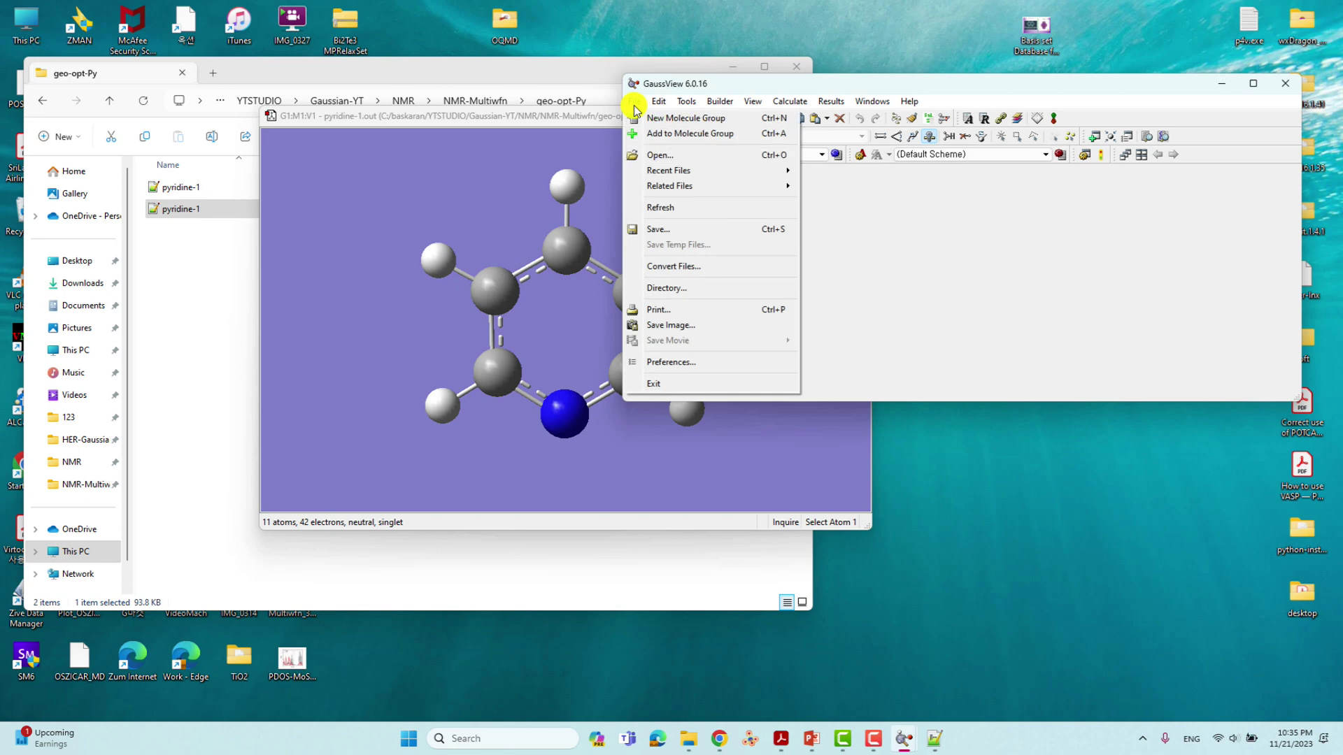
left_click(659, 230)
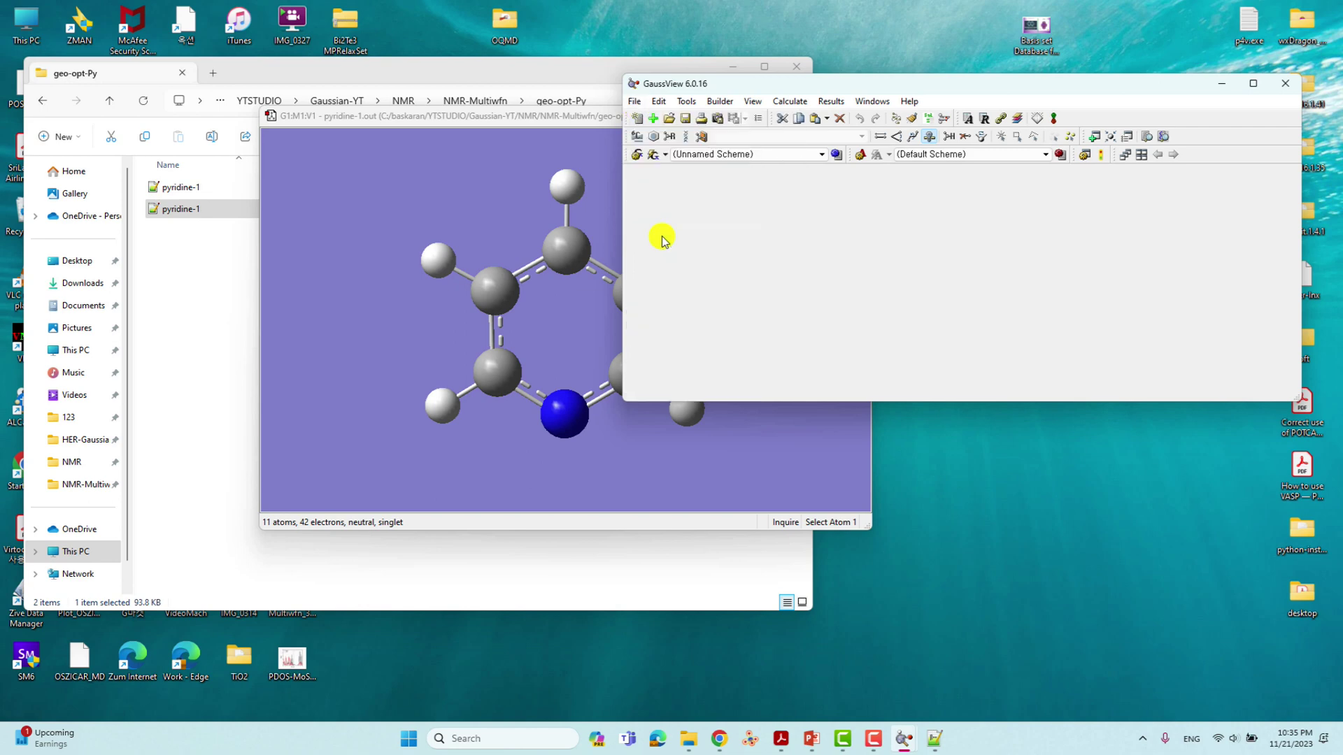
left_click(846, 233)
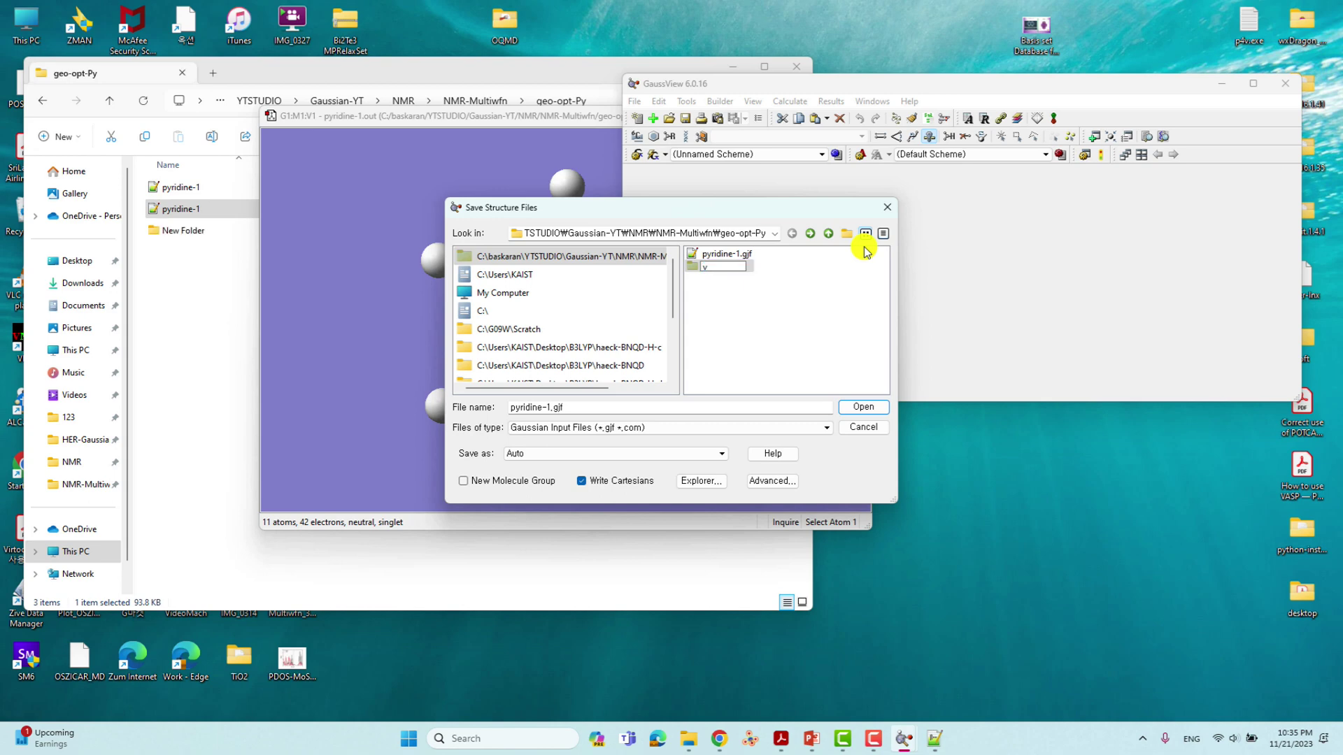
type("v1")
key("Return")
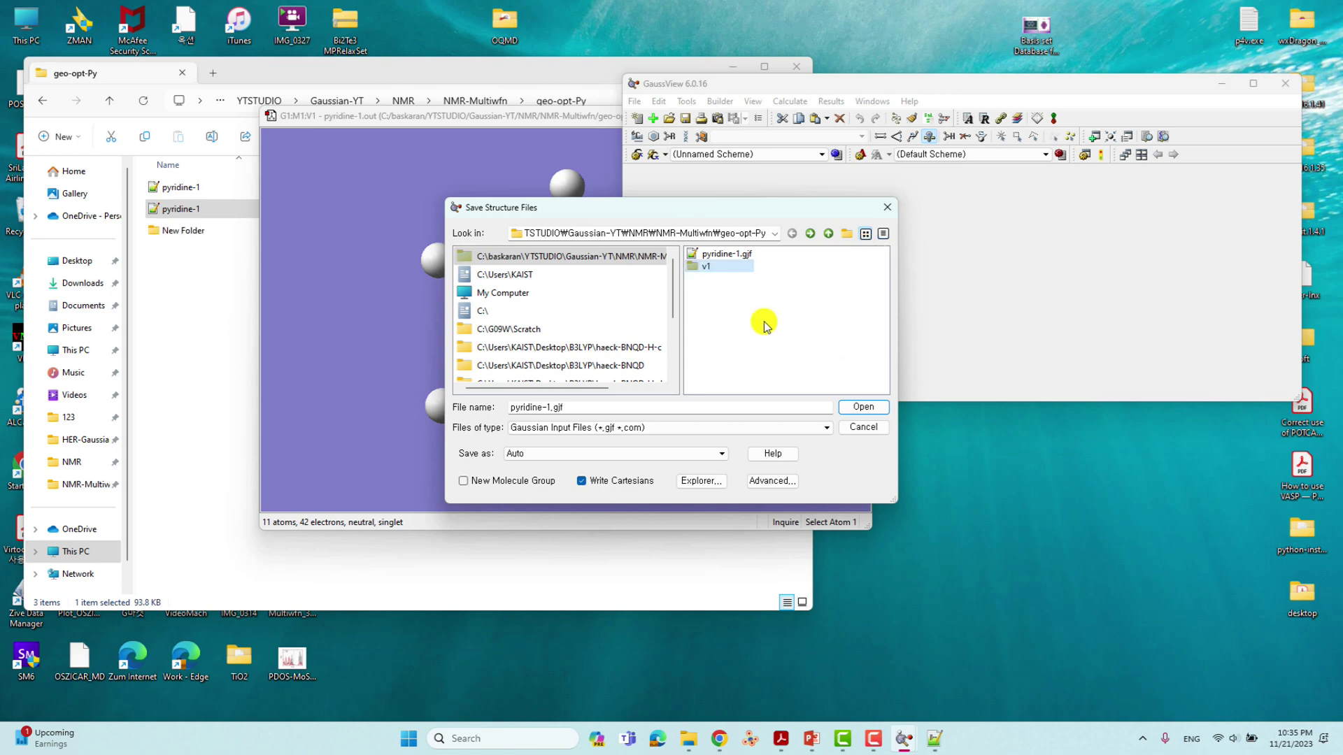
double_click(708, 266)
left_click(861, 406)
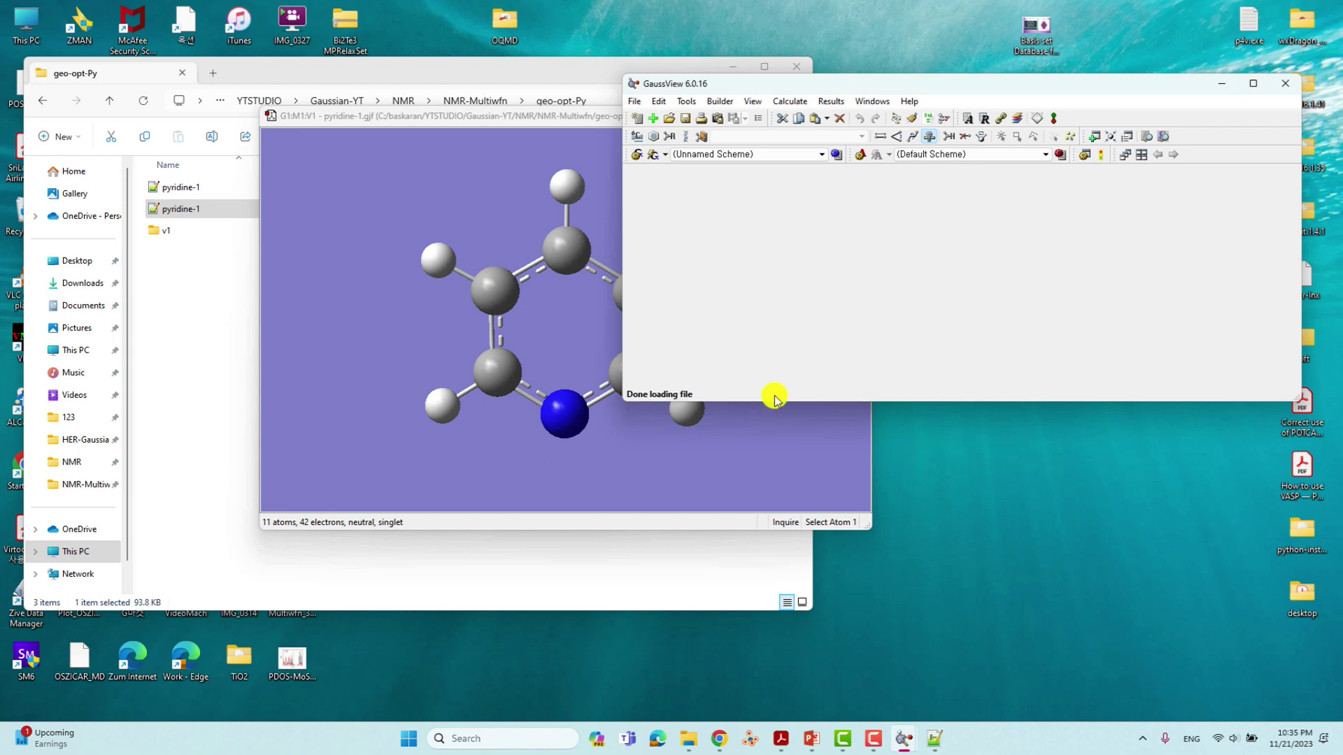
Open the pyridine-1 GJF file from the v1 folder in Notepad++ to view its optimized coordinates.
left_click(174, 241)
double_click(173, 237)
left_click(168, 193)
right_click(169, 193)
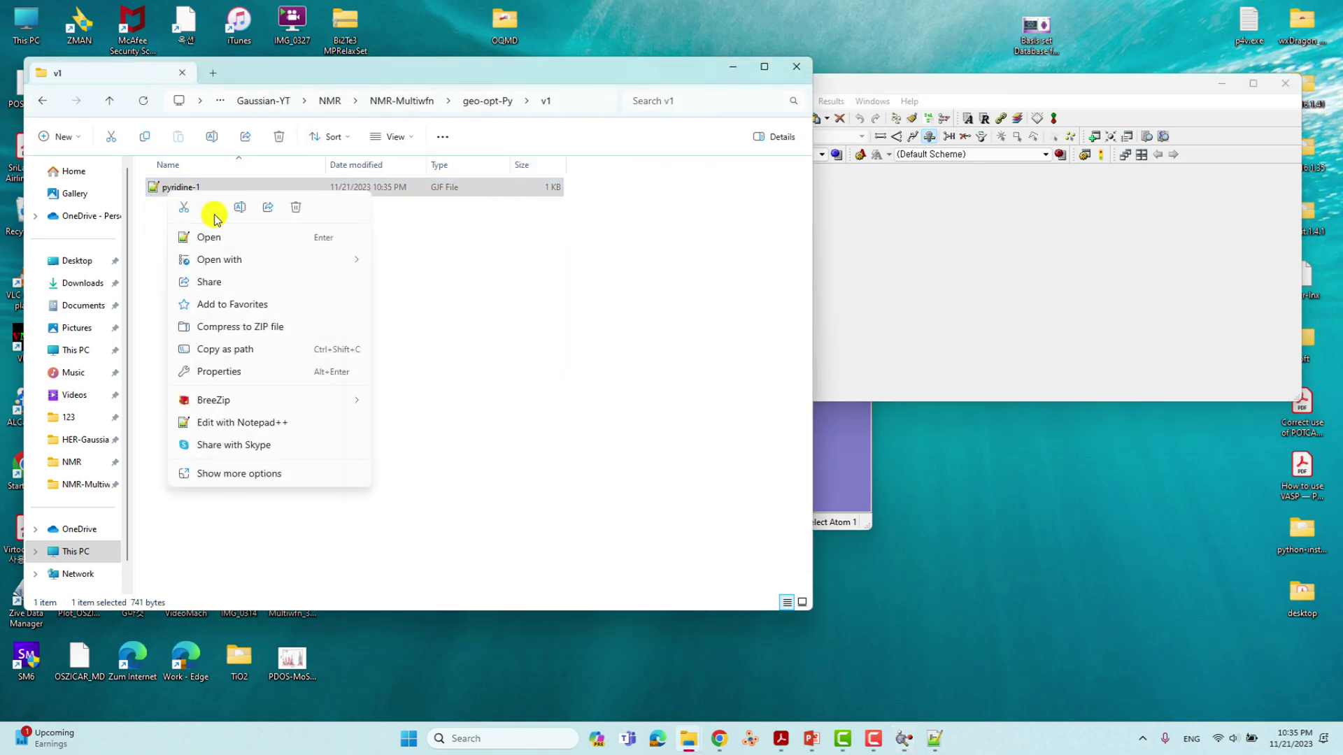
left_click(212, 240)
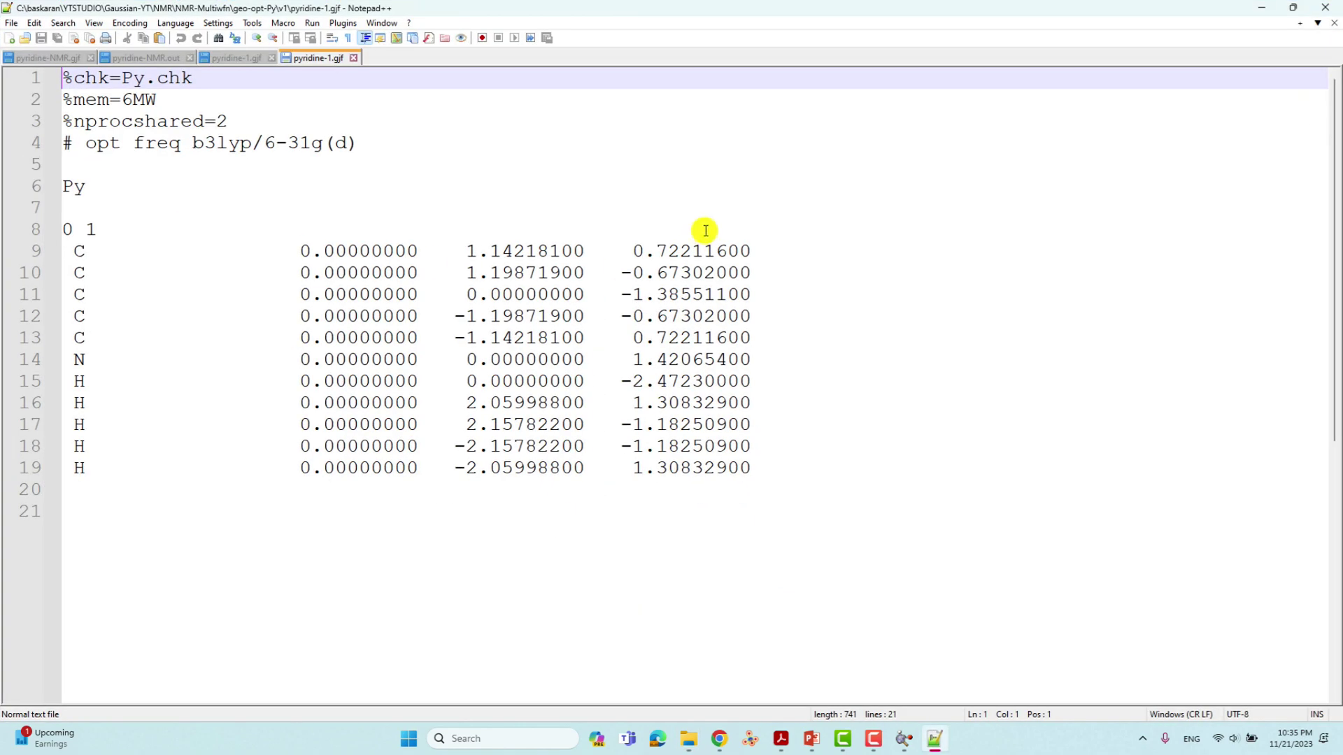
Minimize the editor and open the pyridine-NMR GJF file from NMR-Multiwfn's NMR folder in Notepad++.
left_click(1264, 8)
left_click(110, 101)
left_click(110, 101)
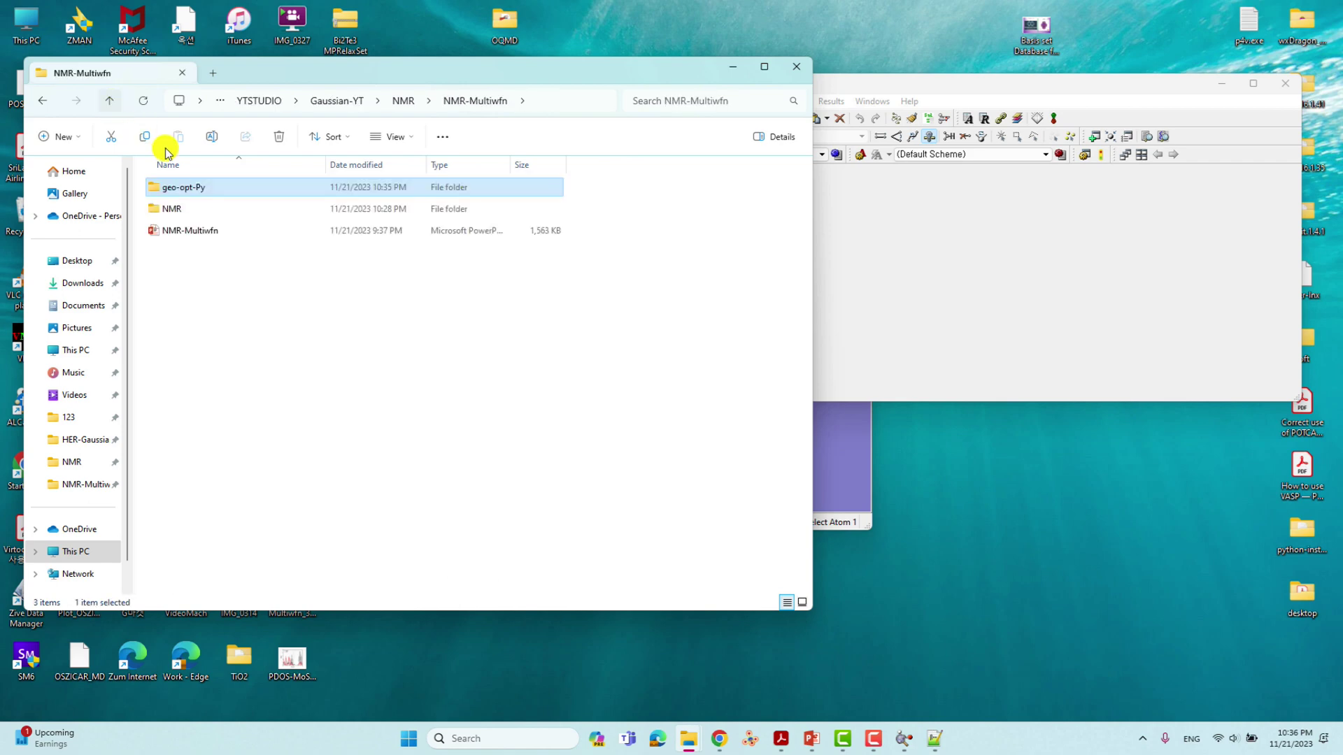
double_click(174, 210)
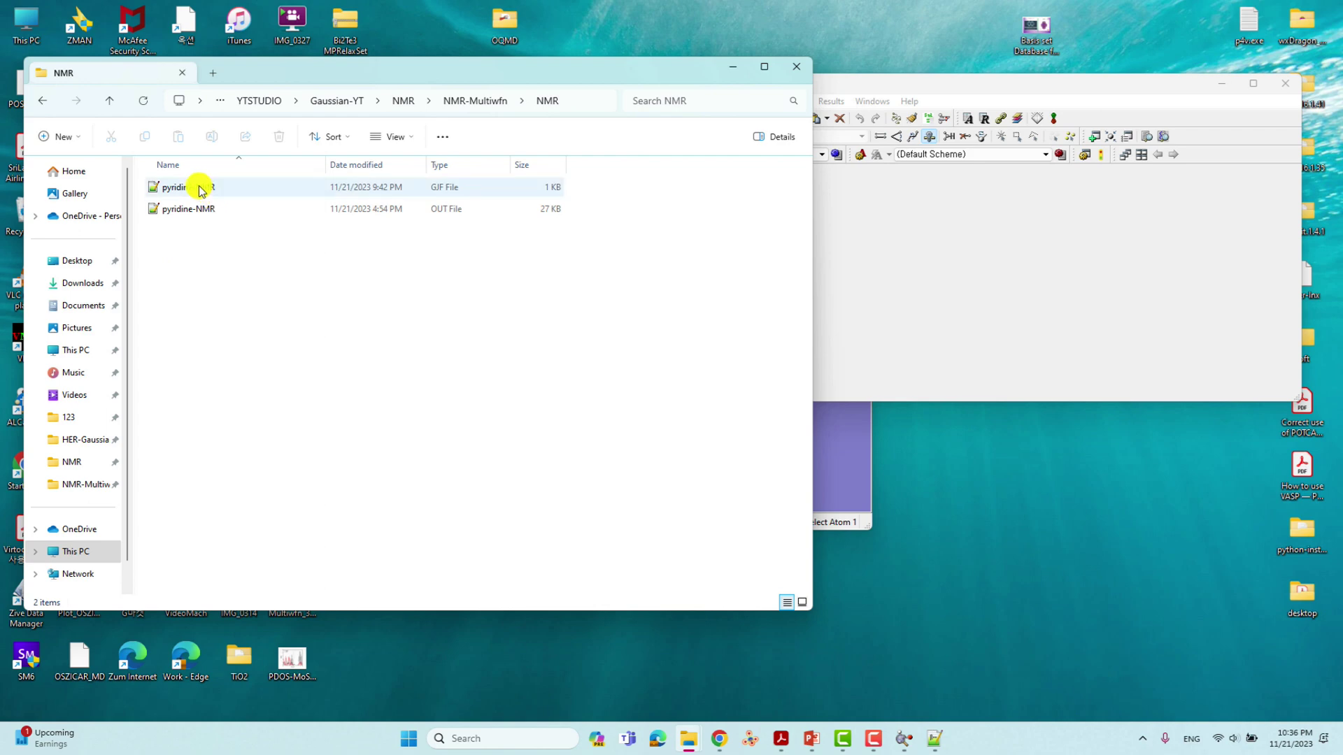
left_click(190, 194)
right_click(188, 193)
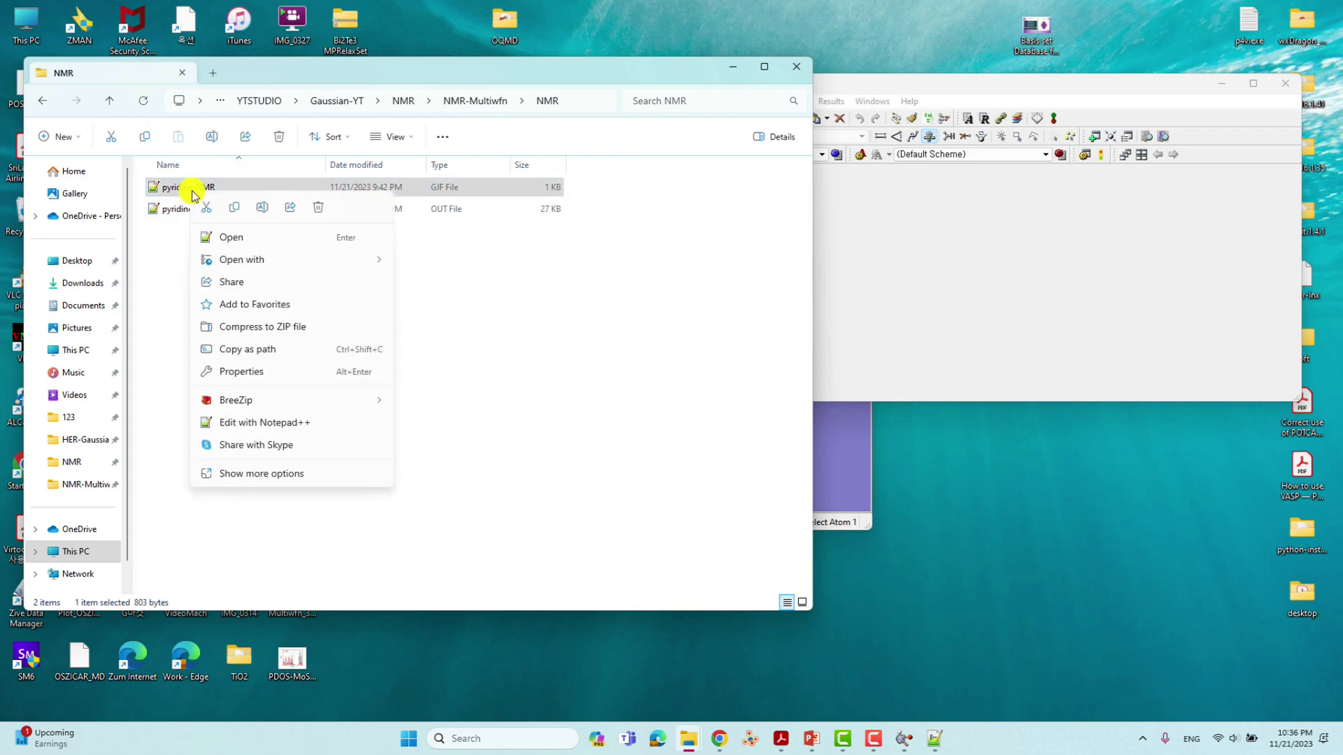
left_click(279, 424)
left_click(301, 552)
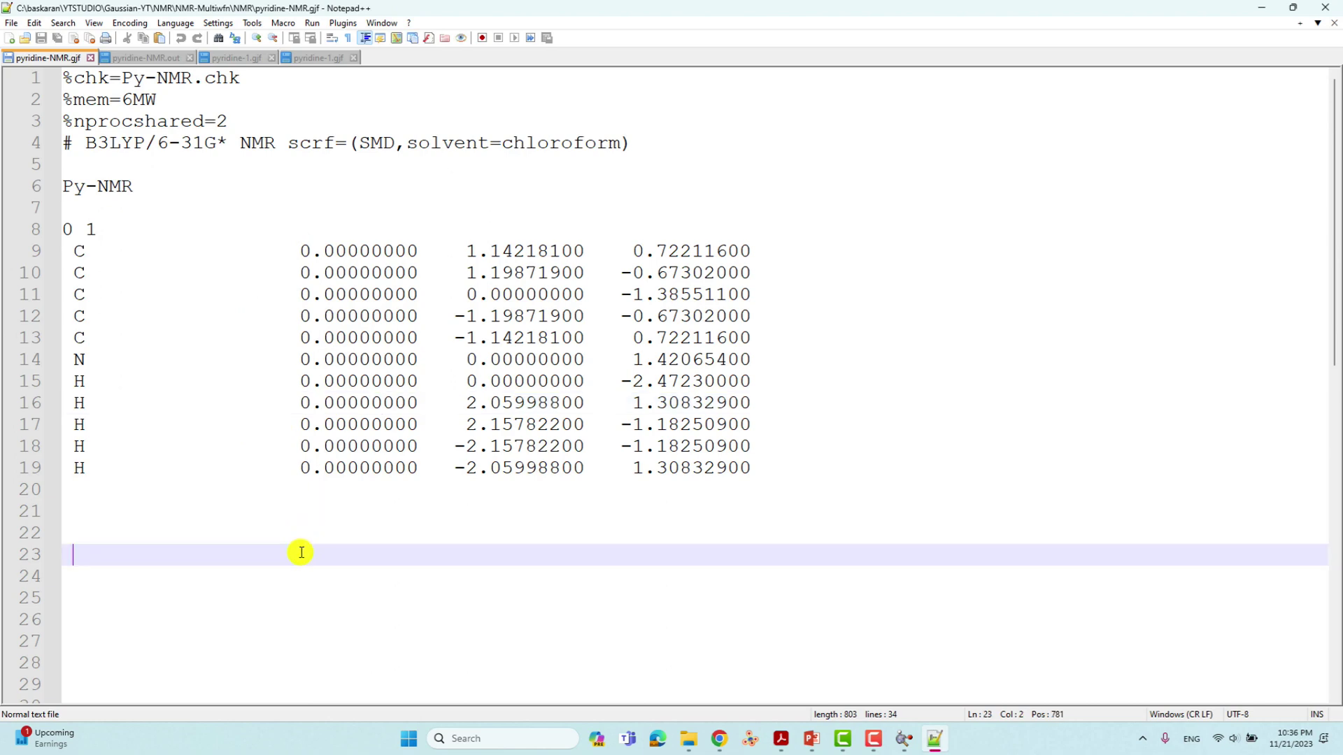
Review the checkpoint file name and the memory and processor lines of the NMR input.
left_click(85, 78)
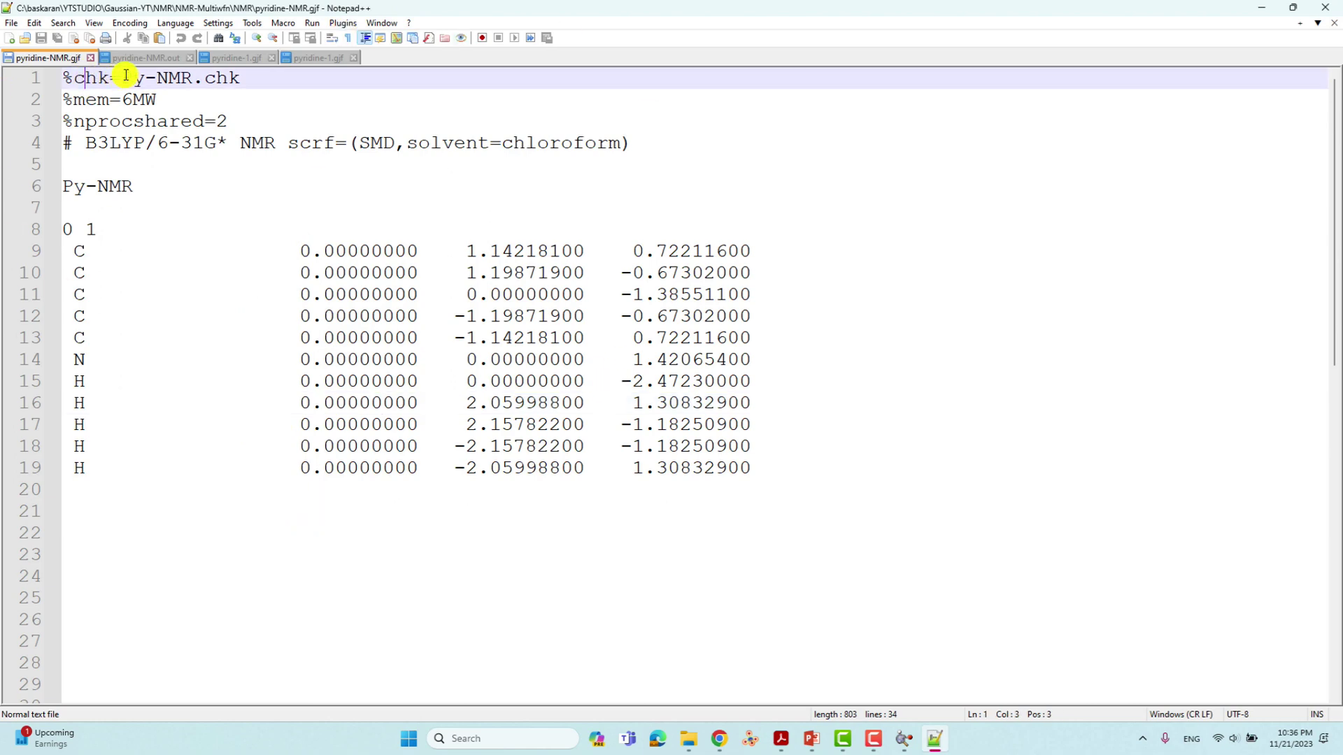
left_click_drag(126, 76, 186, 93)
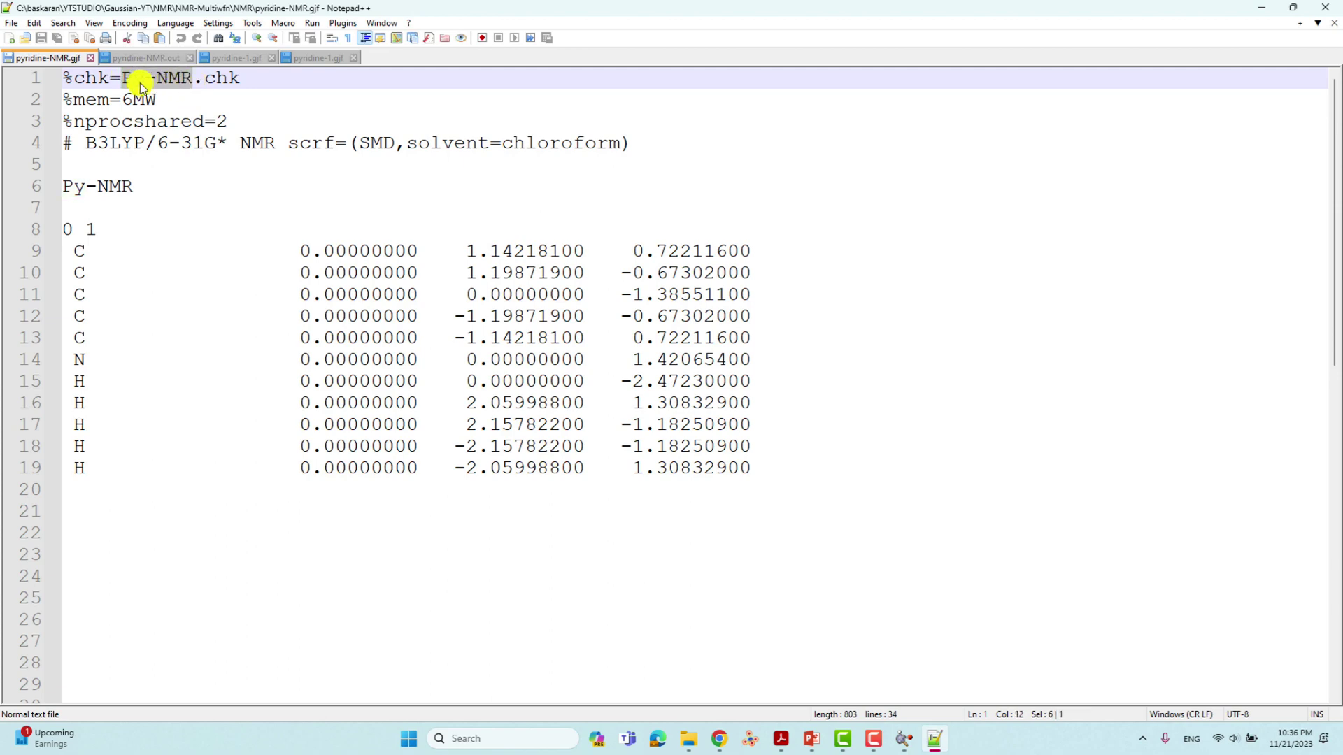
left_click(65, 101)
left_click_drag(65, 101, 244, 128)
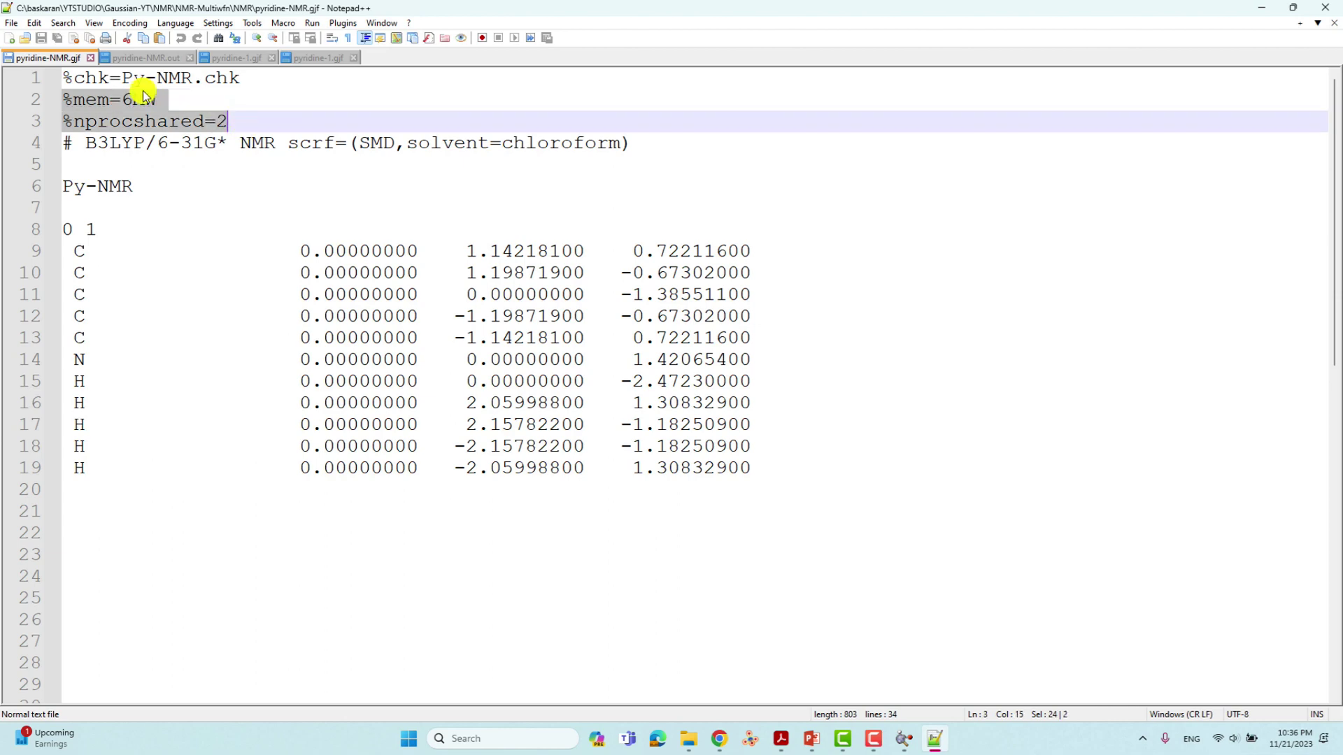
Examine the NMR input's route line, covering its method and basis set, NMR keyword and SMD chloroform solvent option.
left_click_drag(67, 143, 669, 136)
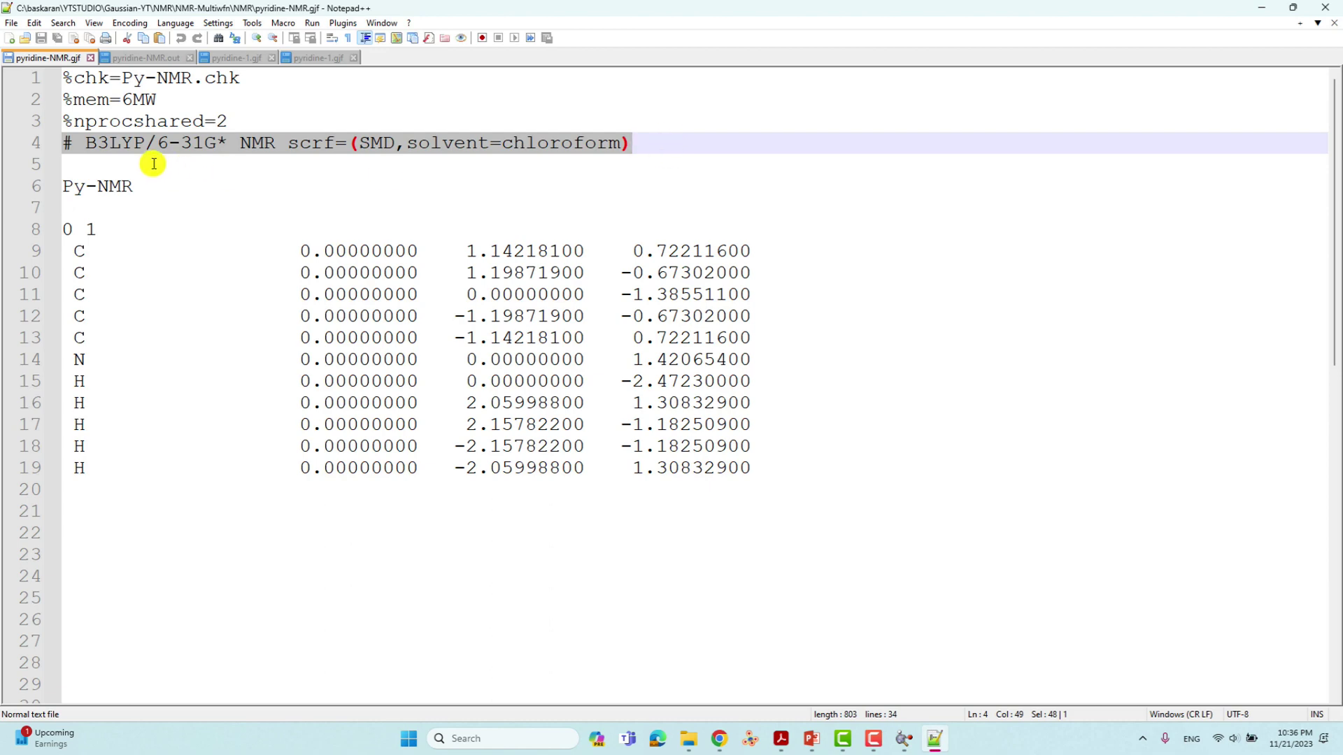
left_click(129, 151)
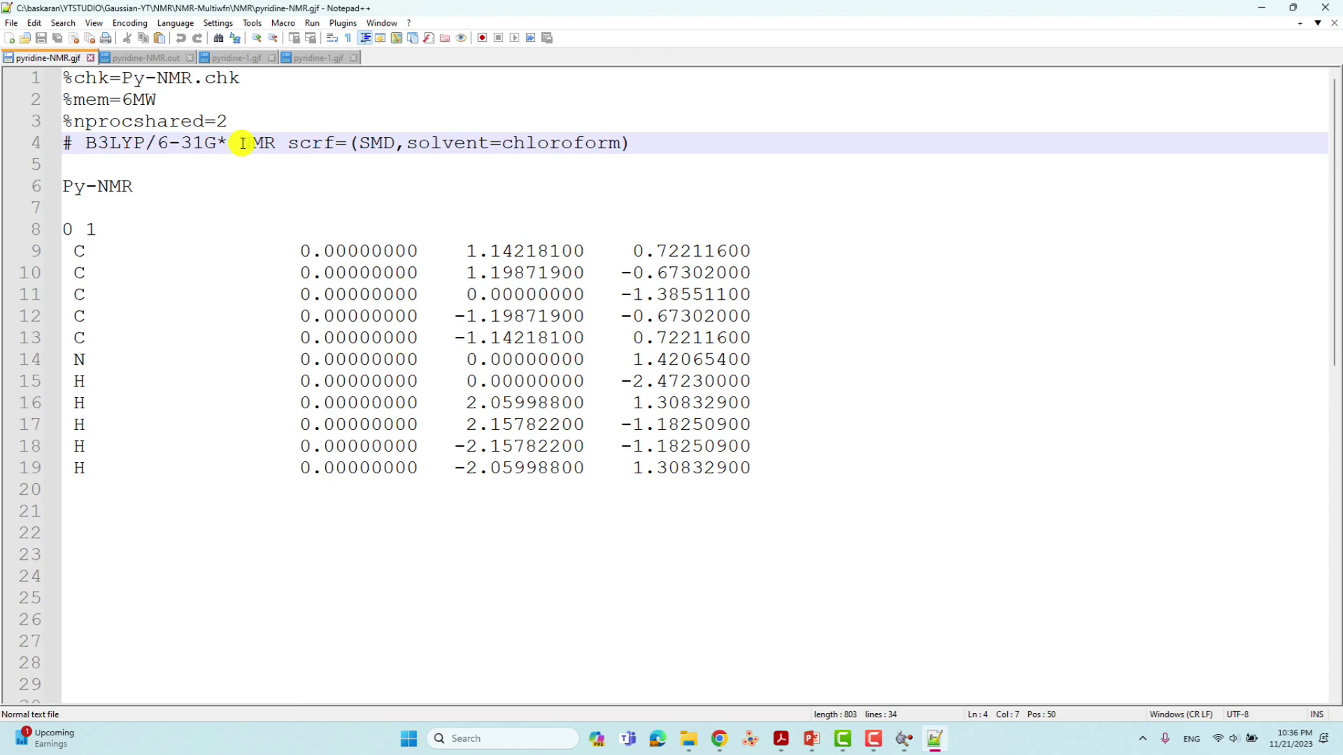
left_click_drag(248, 144, 273, 143)
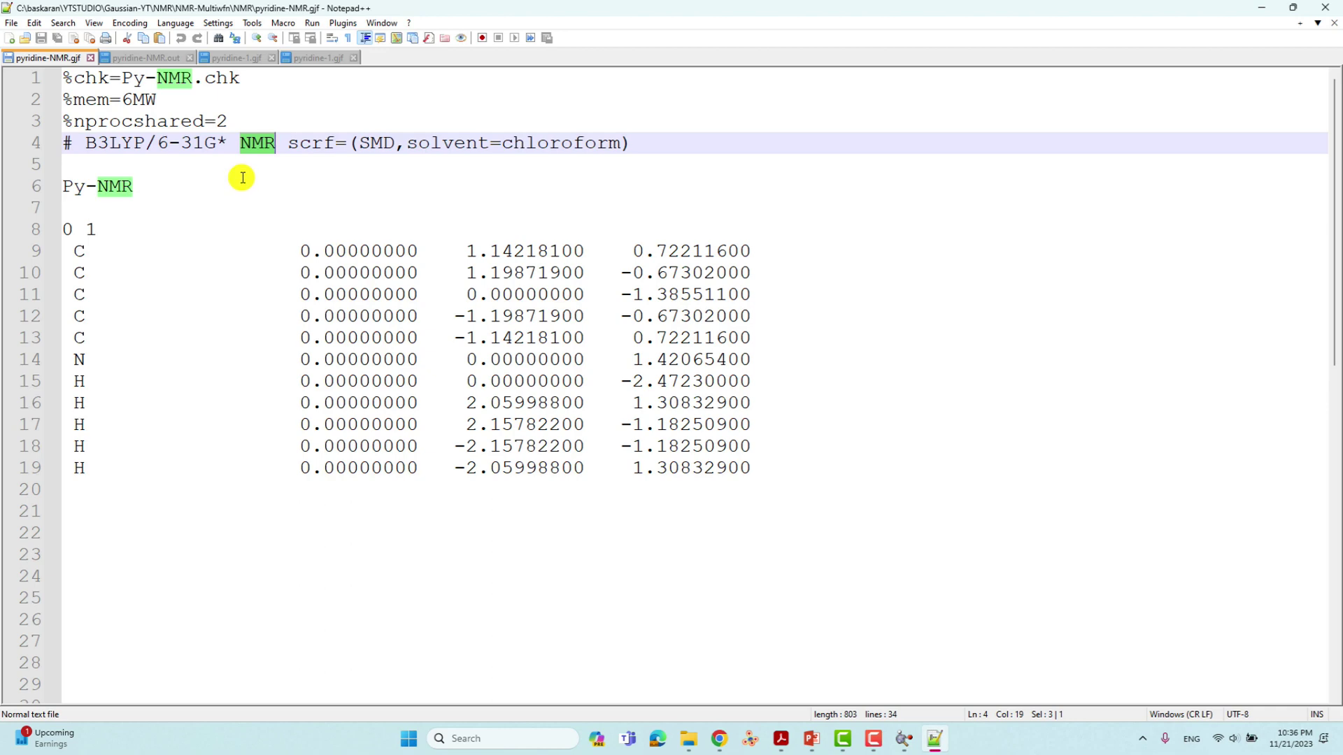
left_click(276, 147)
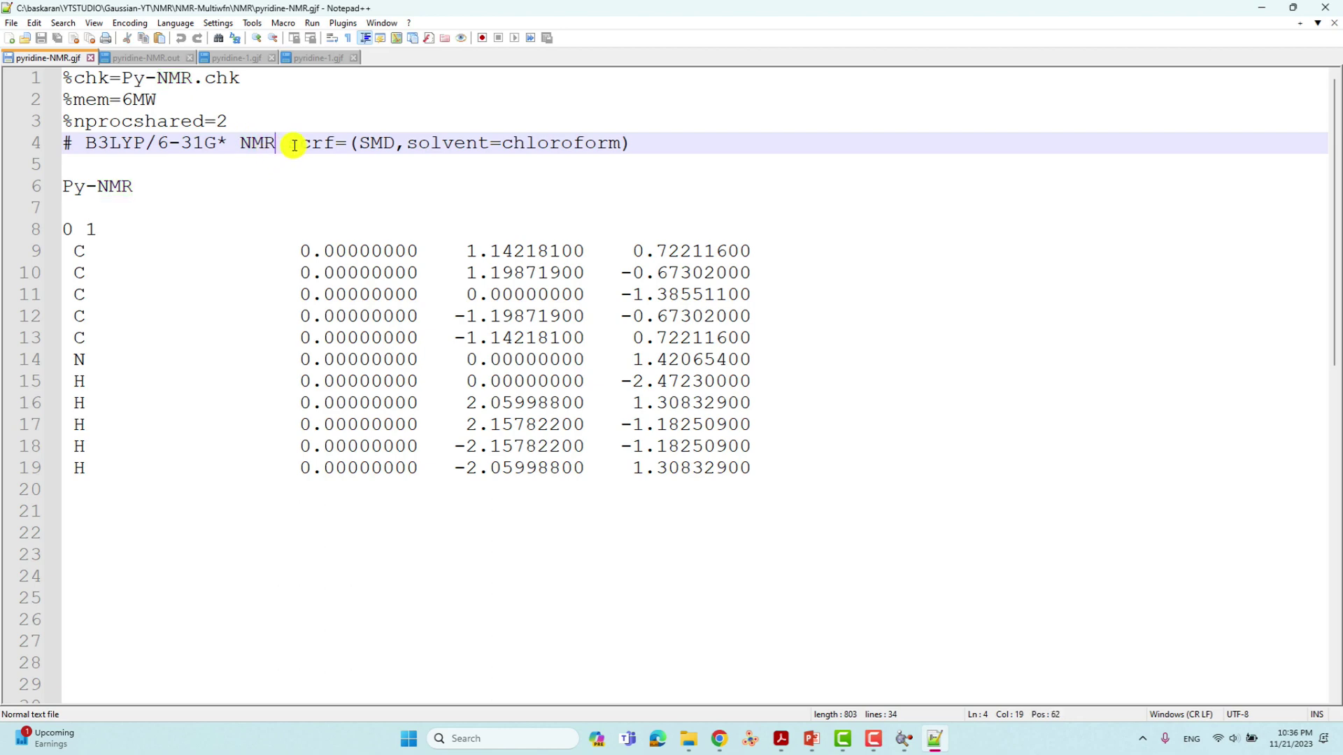
left_click_drag(292, 144, 651, 147)
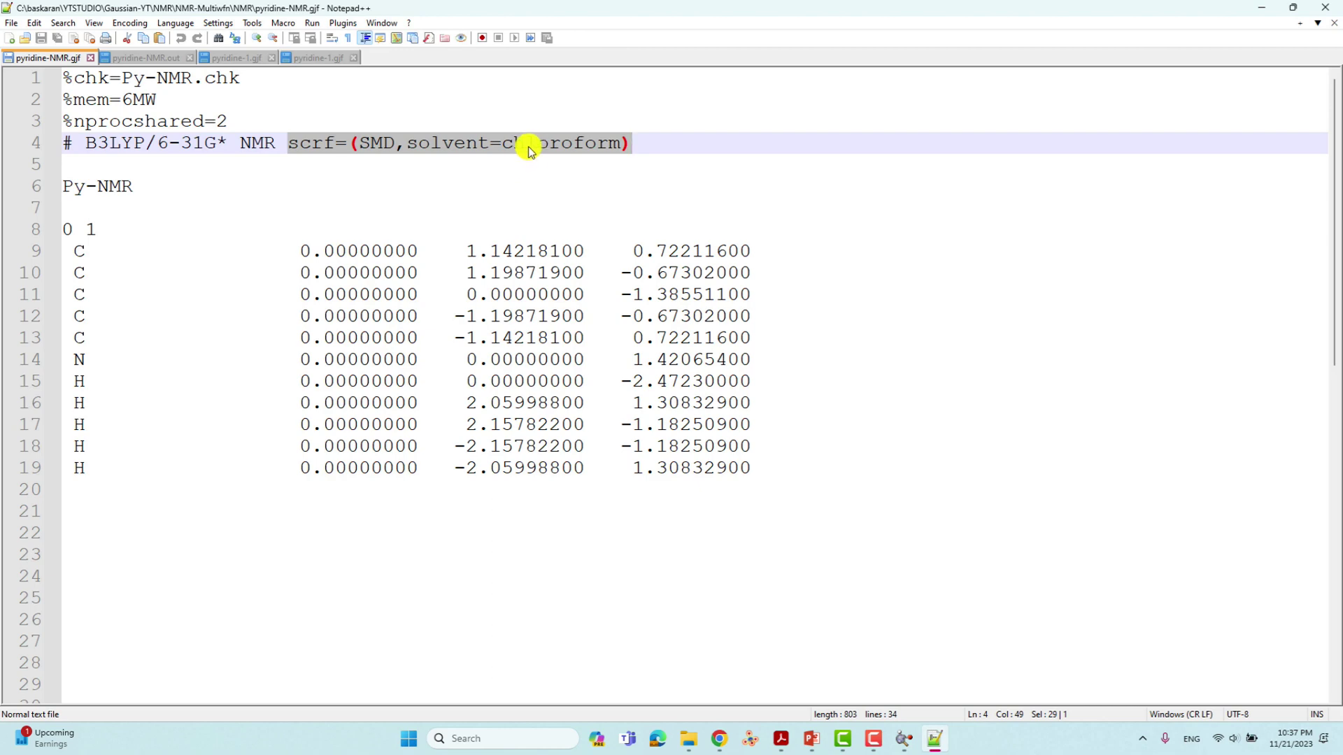
left_click(642, 145)
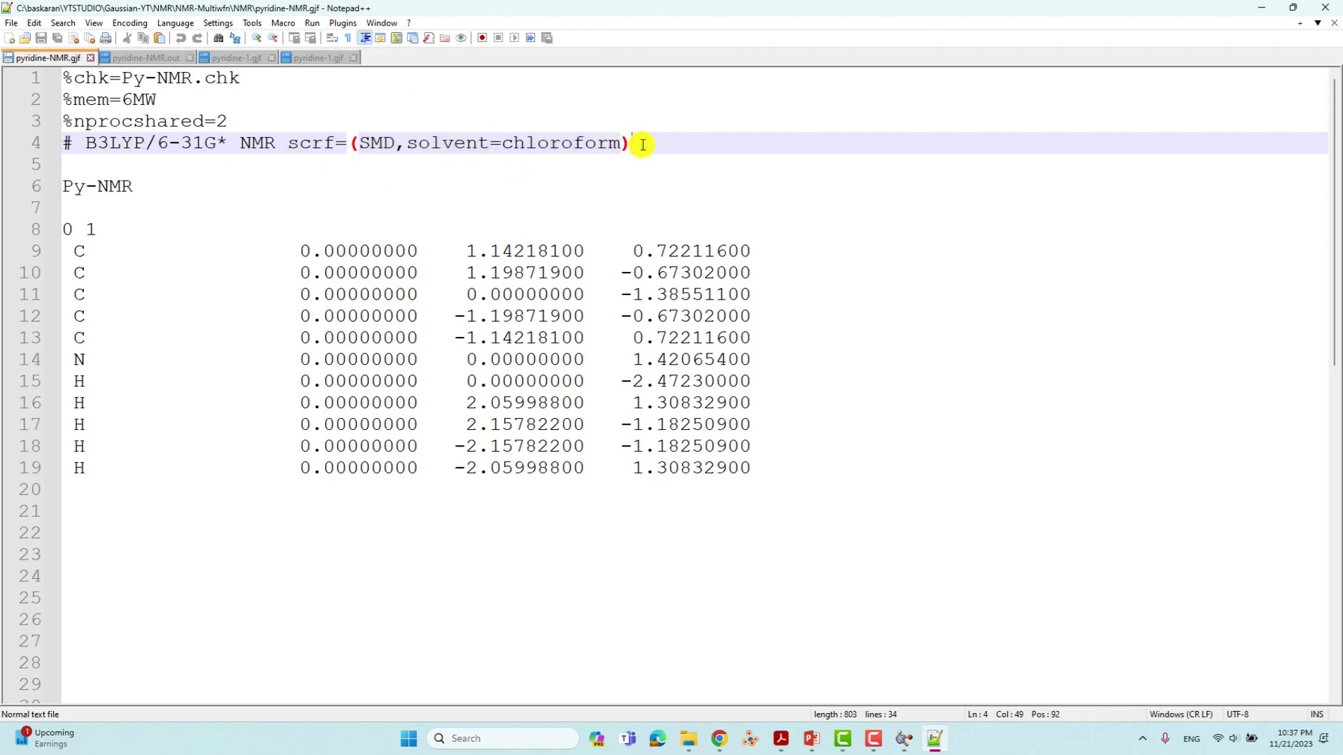
Review the NMR input's title, charge and multiplicity line, and the atomic coordinate block.
left_click(79, 169)
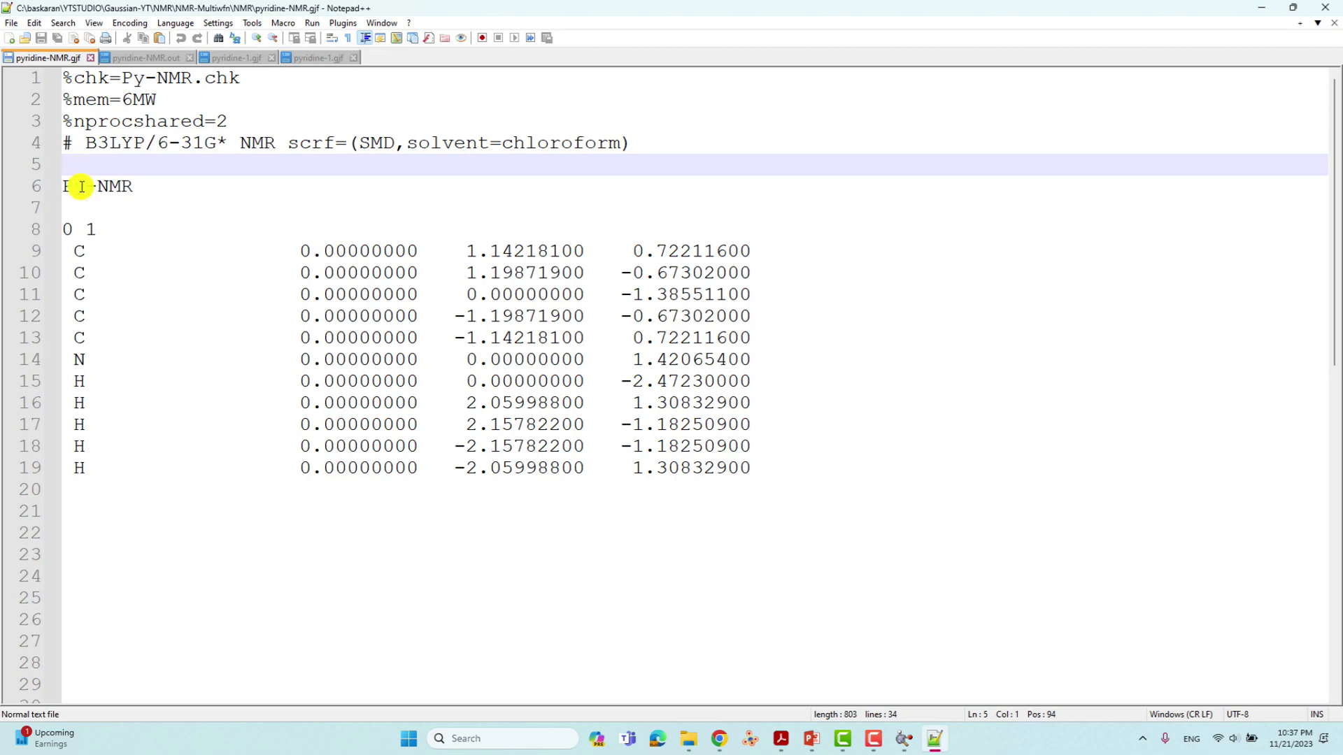
left_click_drag(85, 187, 63, 186)
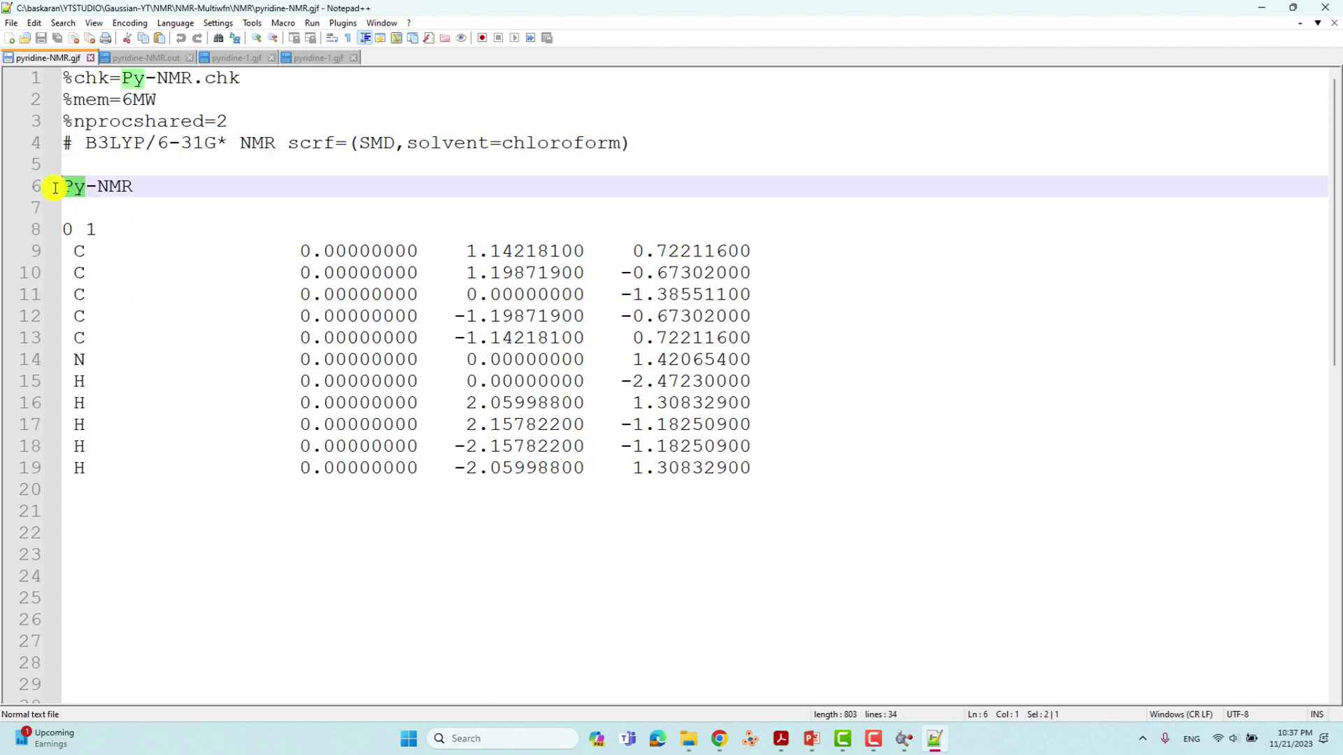
left_click(89, 206)
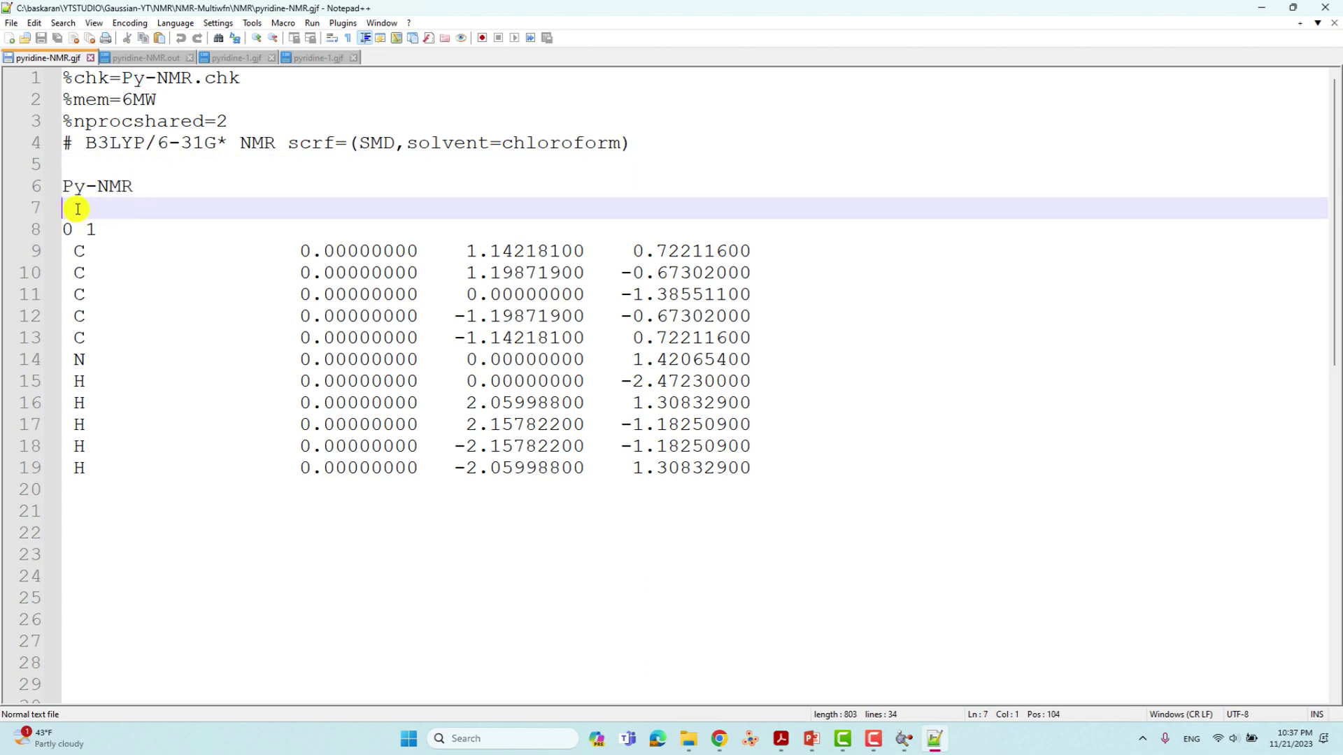
left_click_drag(73, 228, 65, 227)
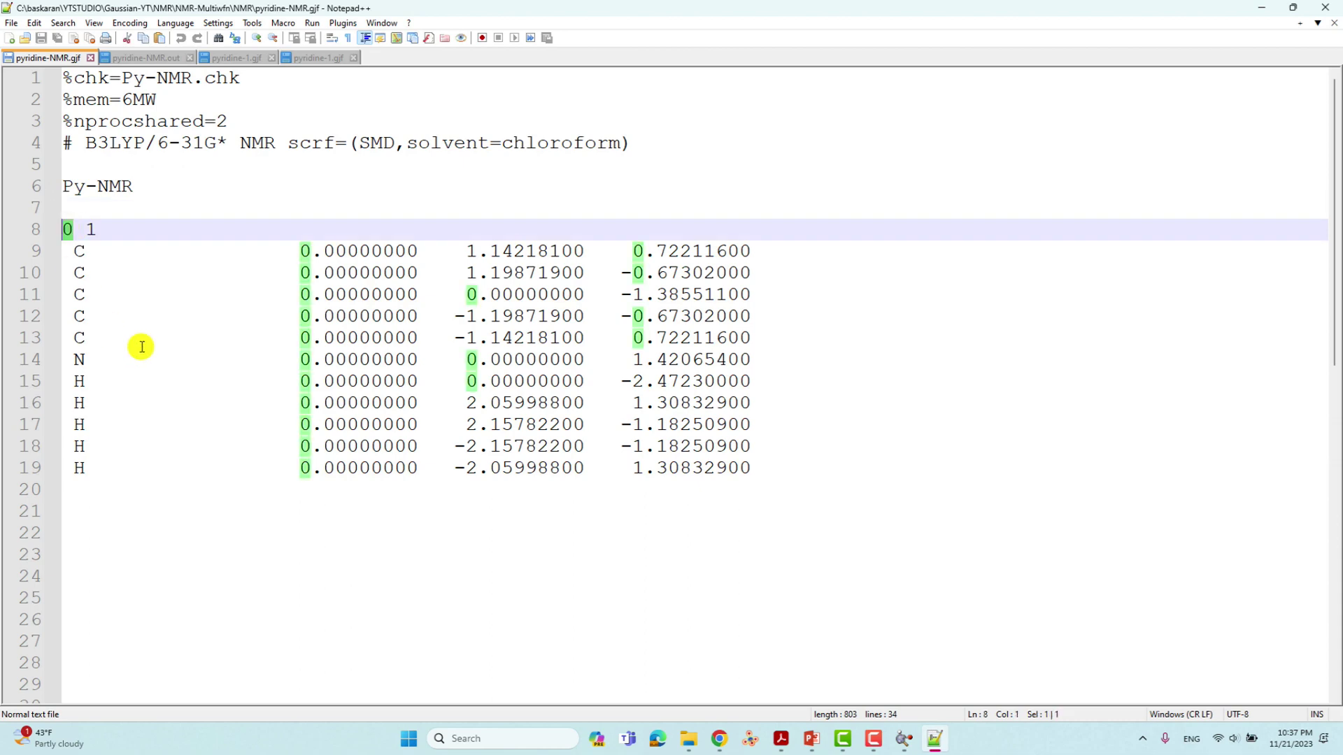
double_click(92, 229)
left_click_drag(65, 250, 752, 464)
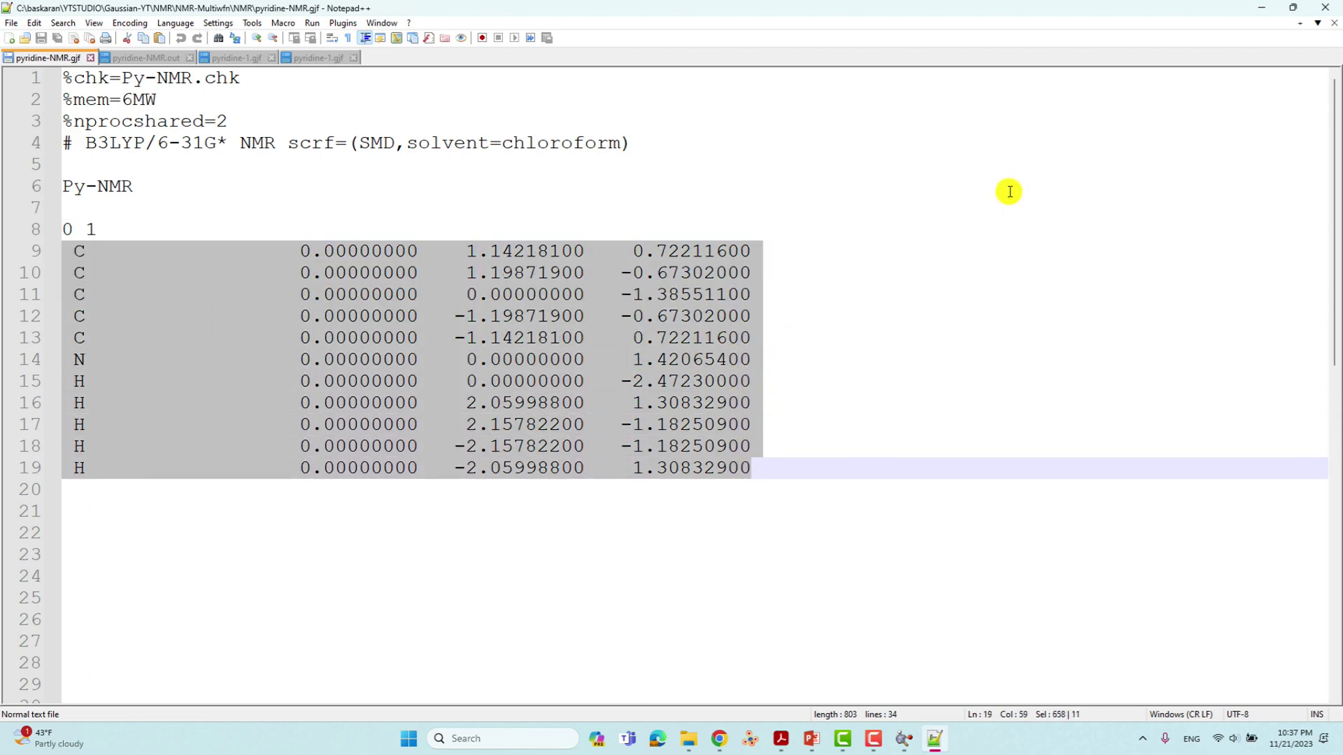
Add three blank lines after the last atomic coordinate in pyridine-NMR.gjf and save the file.
left_click(64, 493)
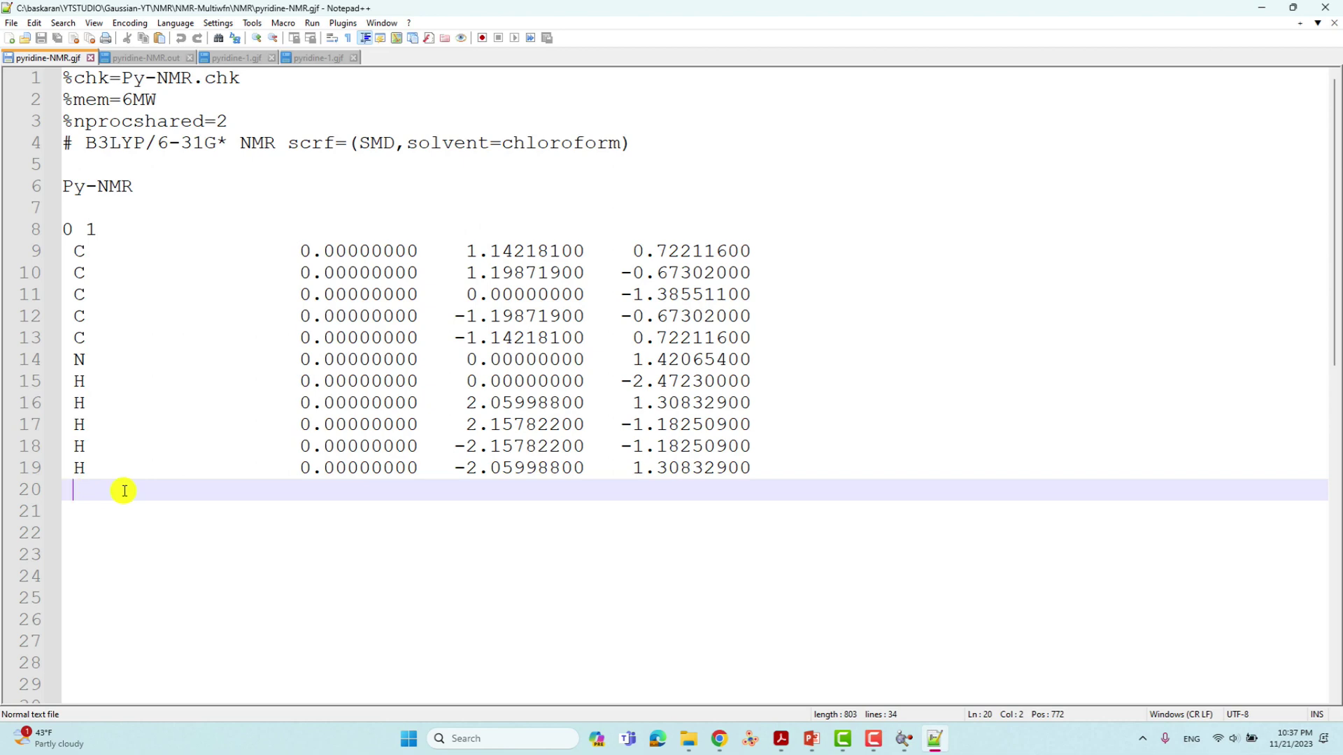
key("Return")
key("Return")
key("Return")
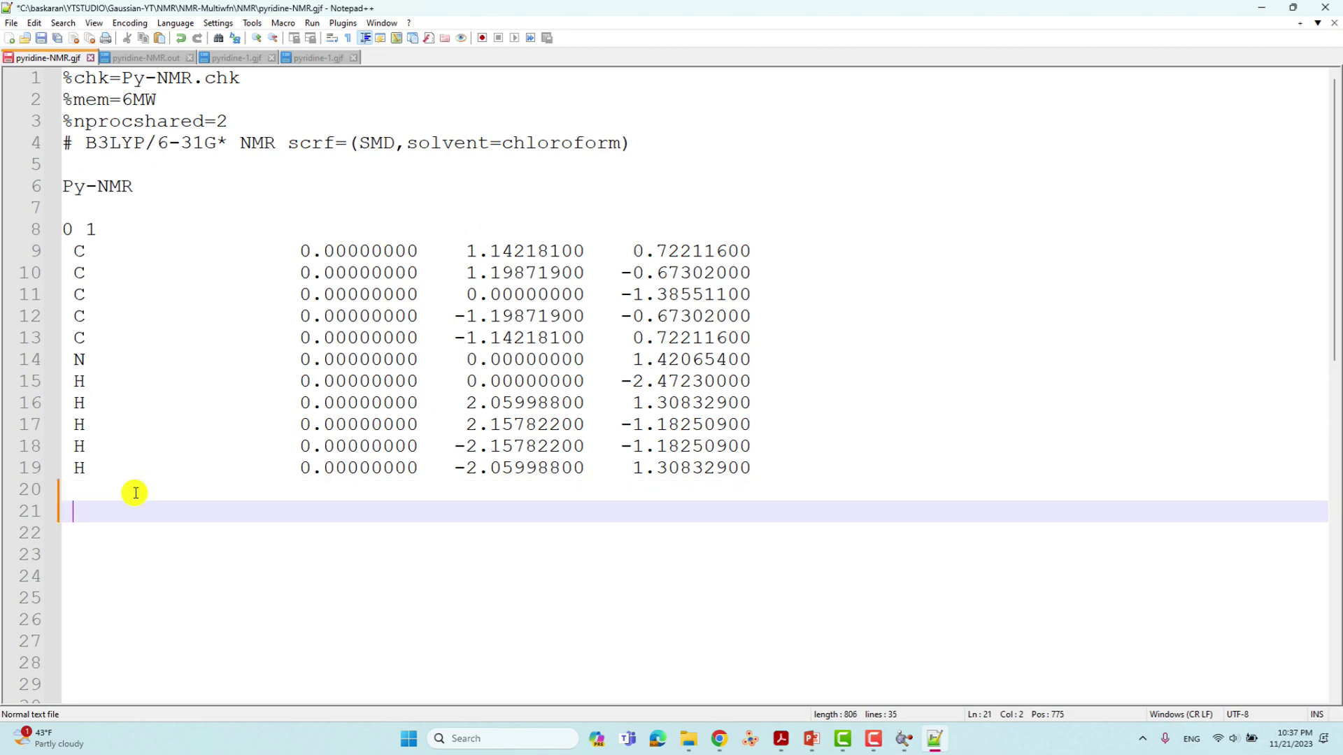
left_click(41, 38)
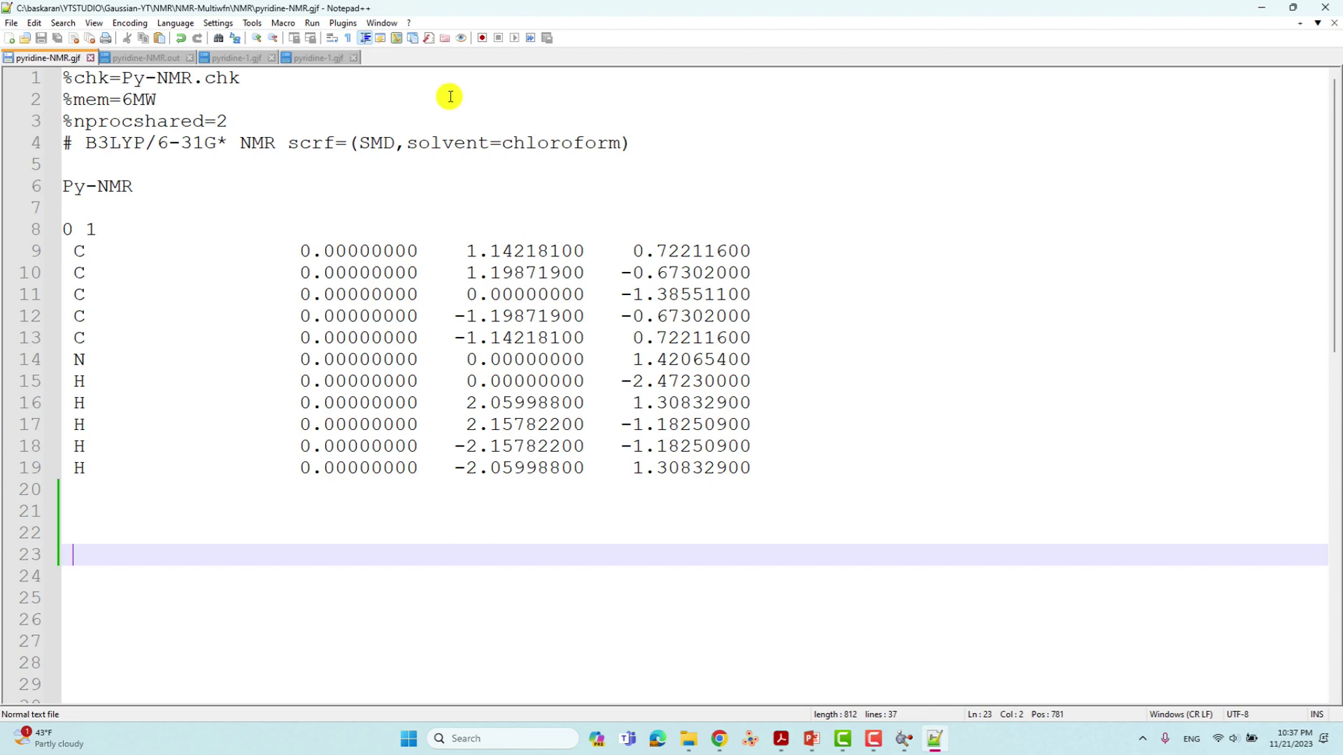
Close all open documents in Notepad++ and open the pyridine-NMR OUT file from the NMR folder there.
left_click(12, 22)
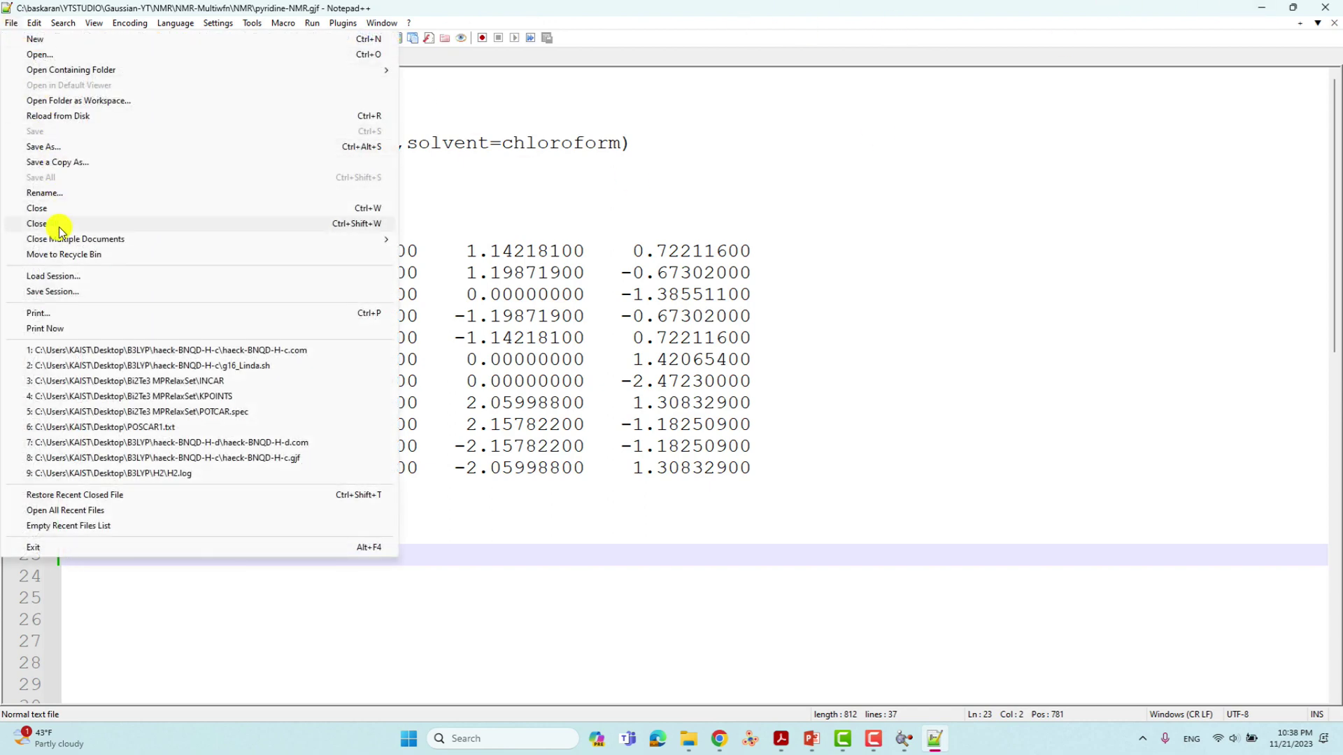
left_click(58, 227)
left_click(1261, 7)
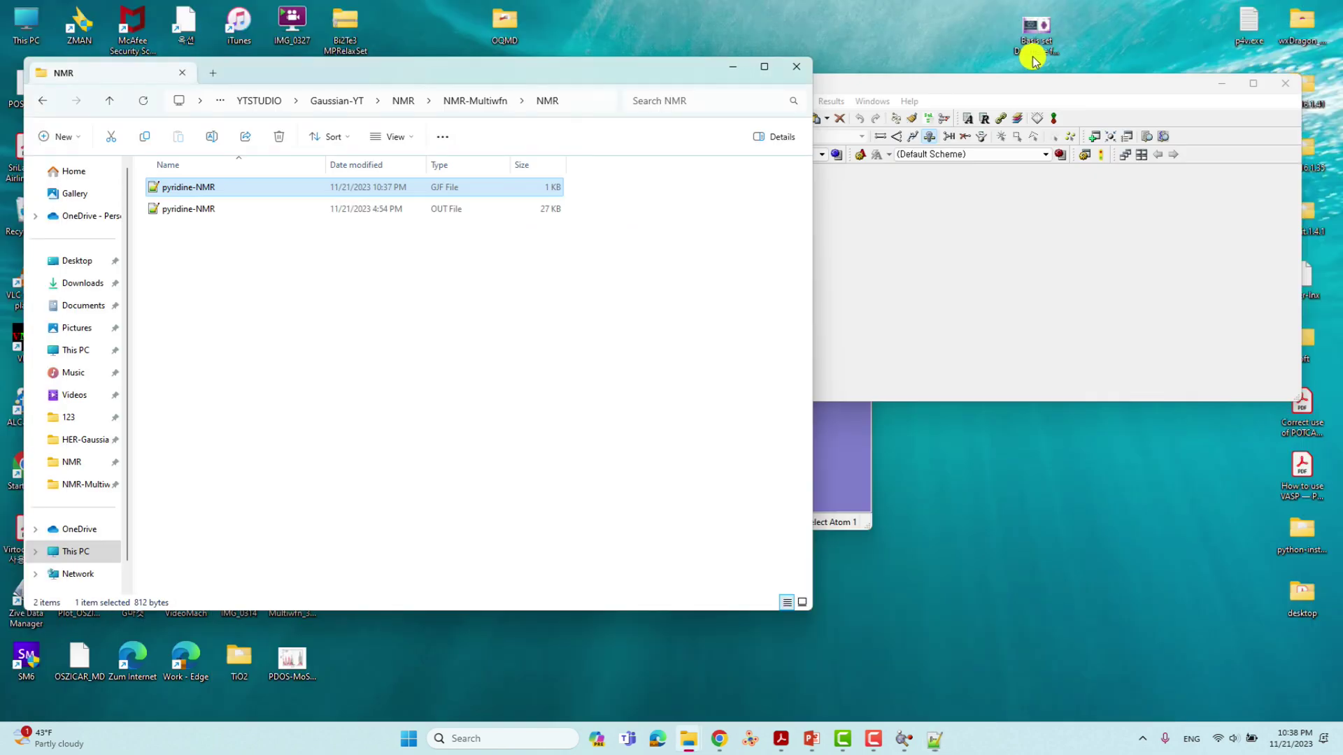
left_click(189, 210)
right_click(181, 209)
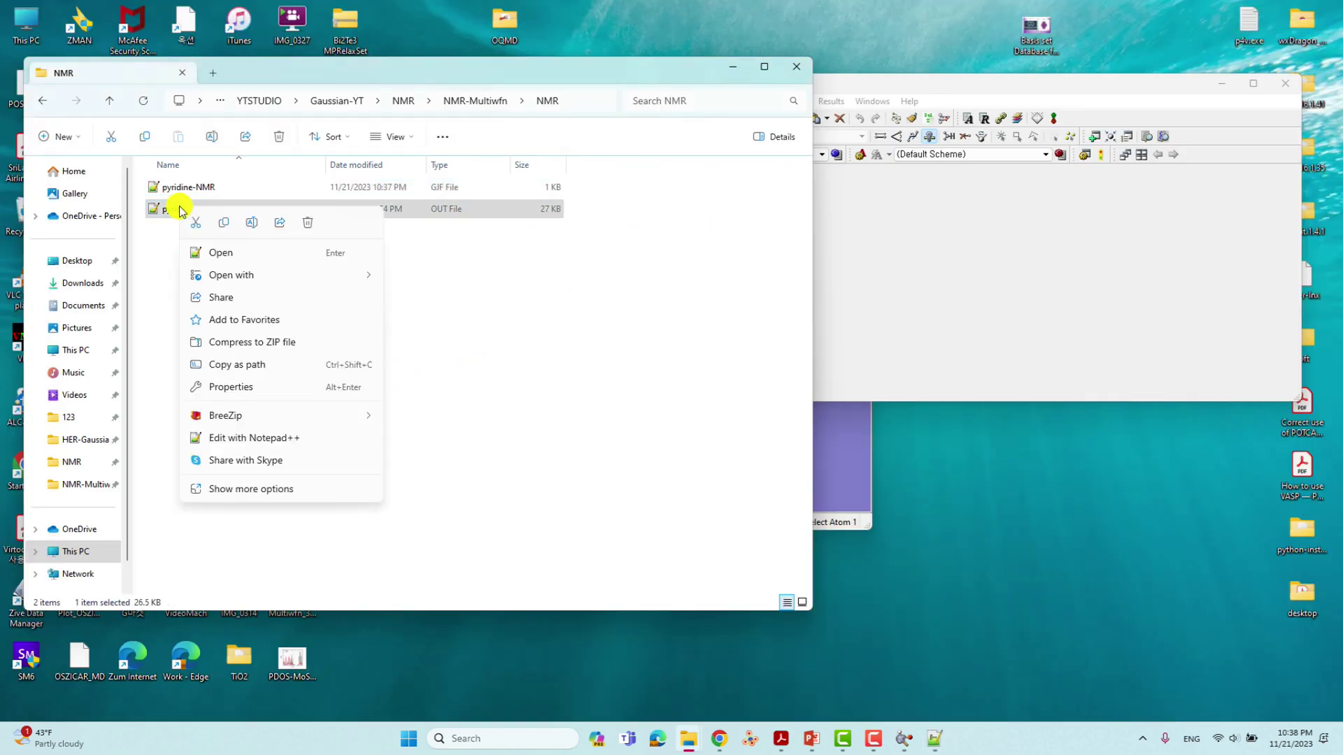
left_click(264, 438)
Look through the pyridine-NMR.out file down to the GIAO magnetic shielding tensor section.
scroll(693, 280, "down", 10)
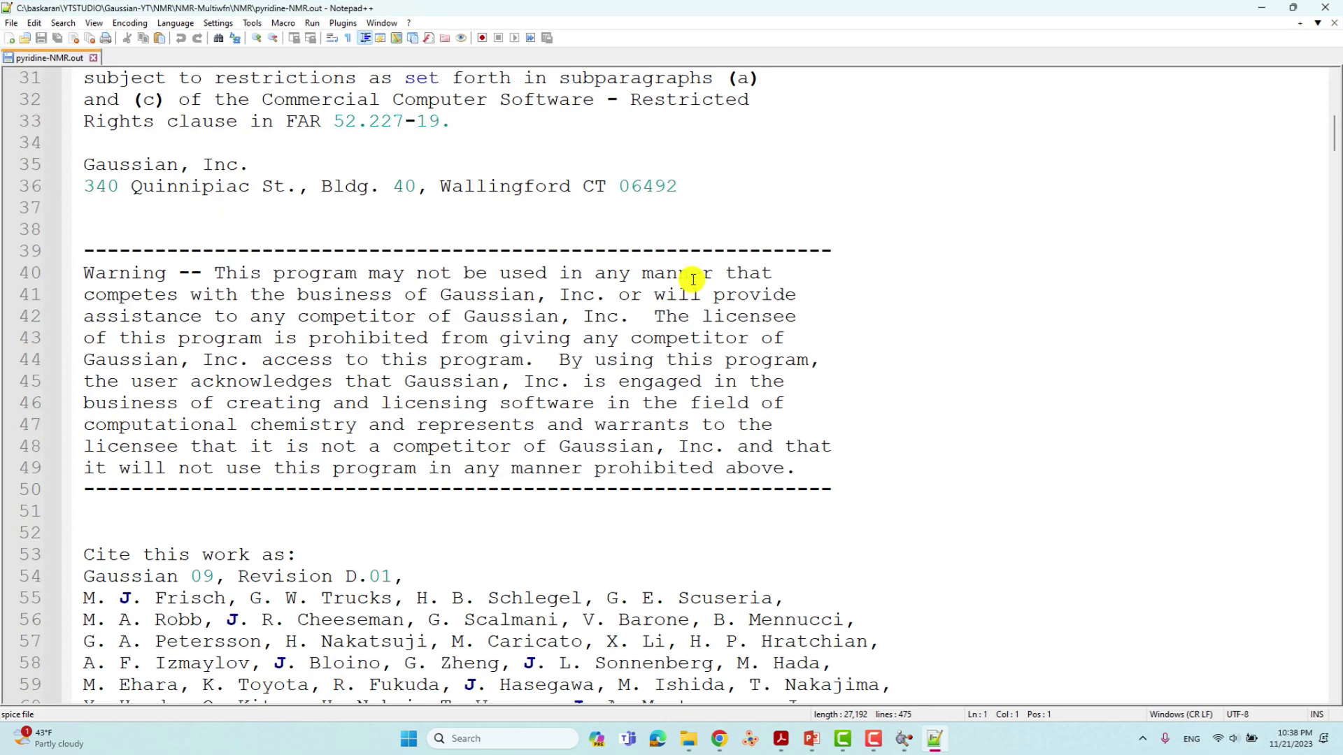
scroll(694, 284, "up", 3)
scroll(700, 290, "down", 20)
scroll(713, 294, "down", 20)
scroll(804, 282, "up", 2)
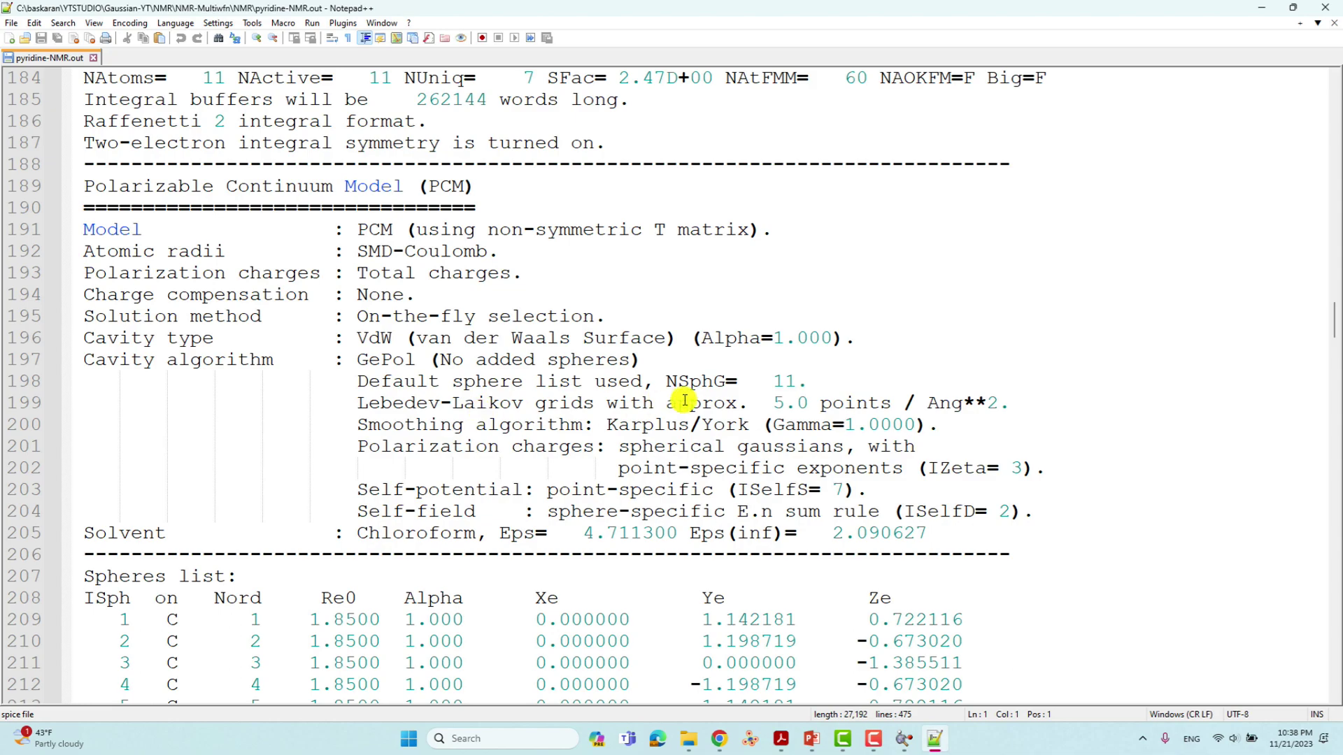
scroll(1310, 249, "down", 13)
scroll(1329, 322, "down", 17)
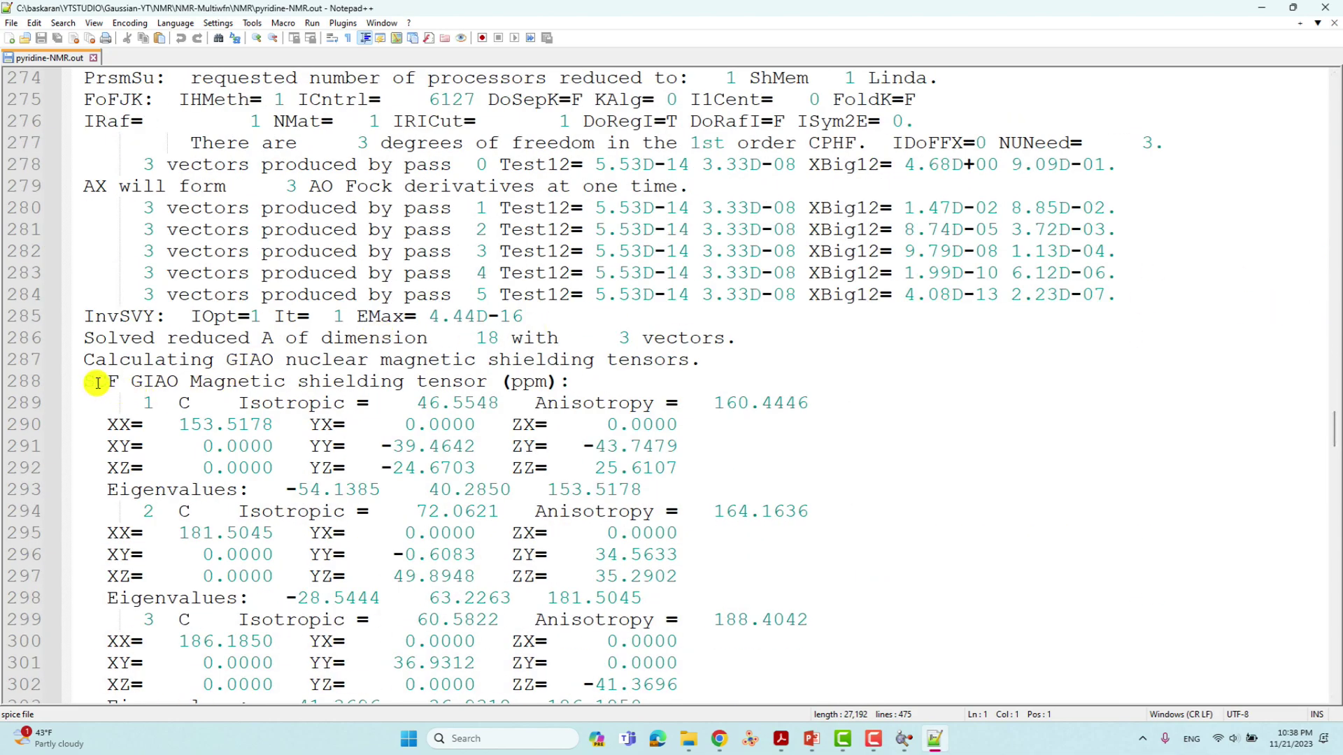
Examine the isotropic shielding values listed for each atom under the SCF GIAO magnetic shielding tensor heading.
left_click_drag(84, 381, 575, 383)
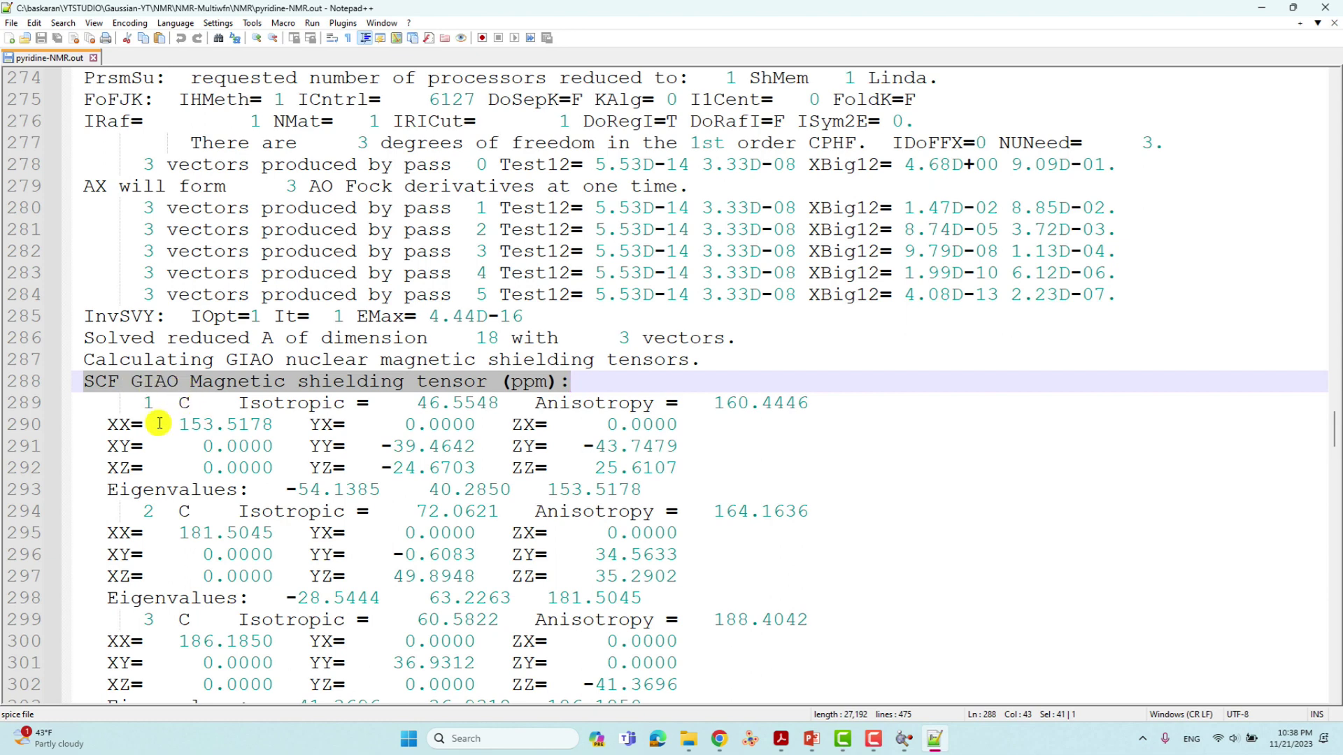
left_click_drag(500, 404, 176, 401)
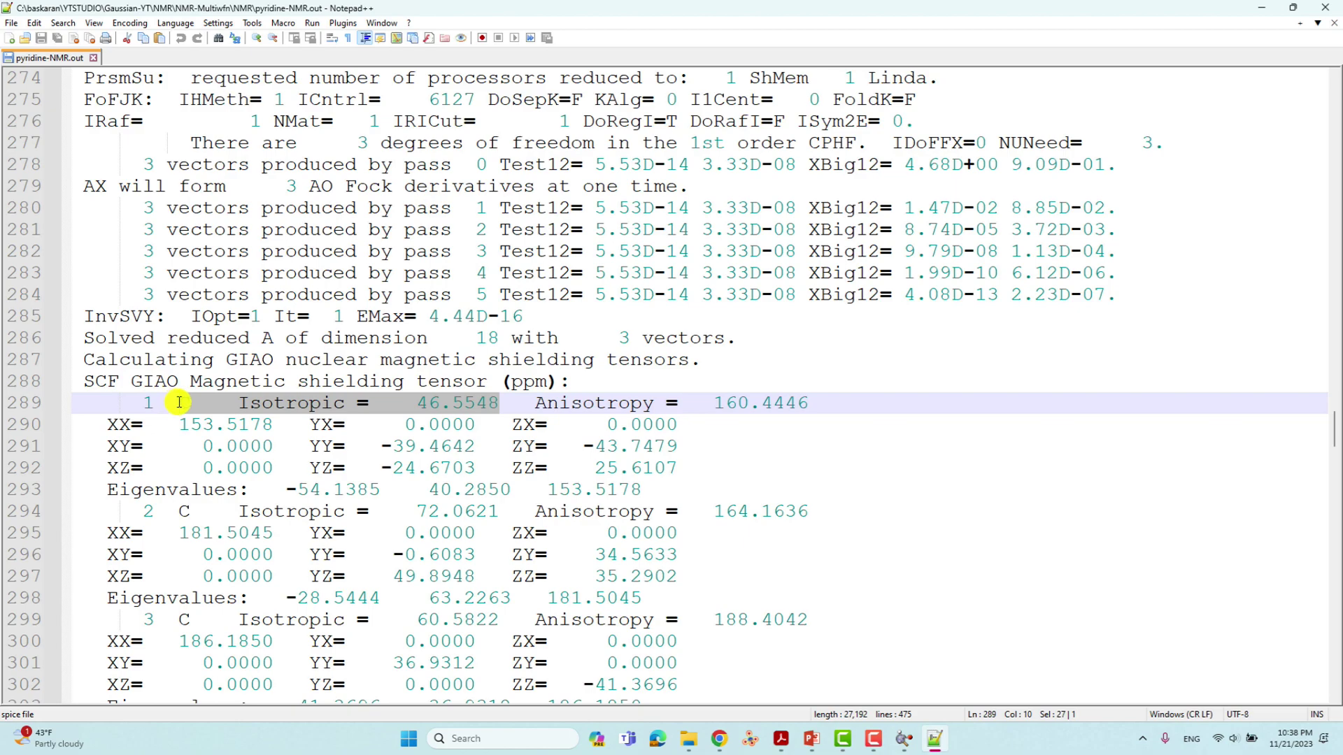
scroll(510, 420, "down", 20)
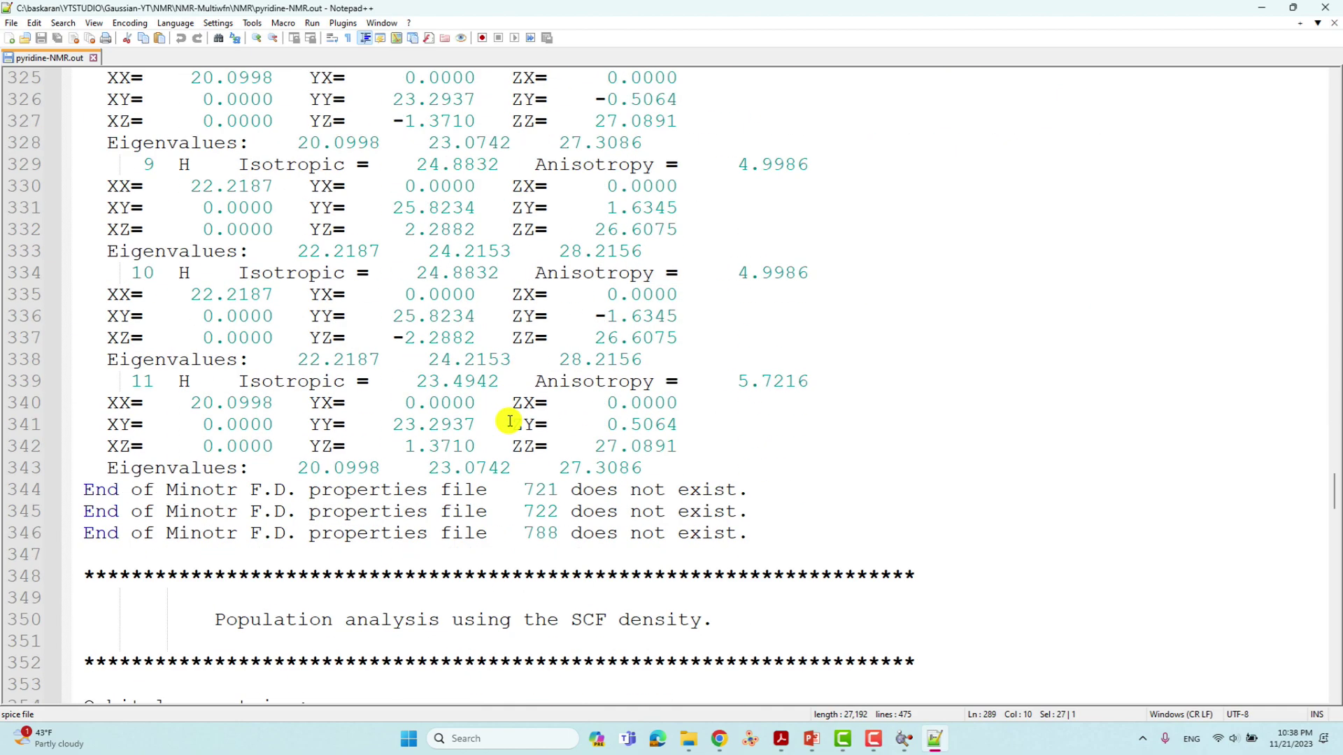
scroll(509, 419, "up", 11)
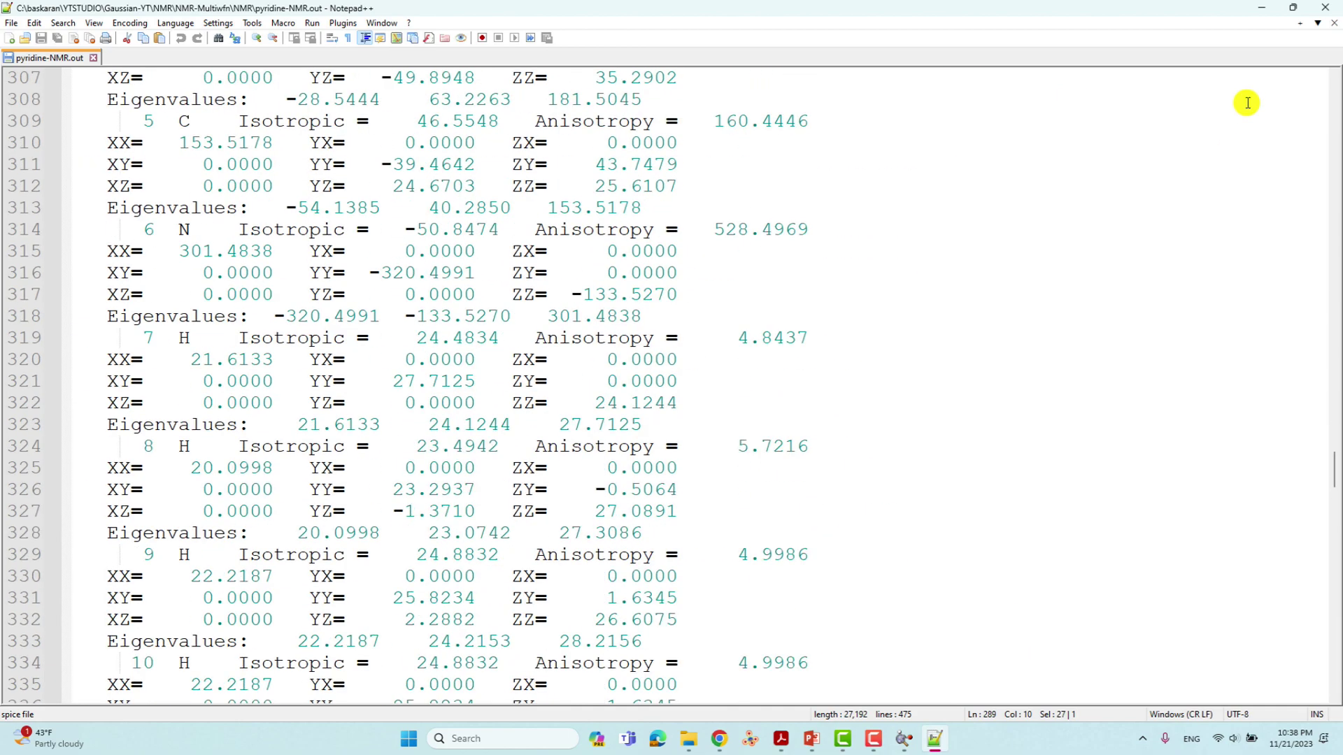
Close Notepad++ and the pyridine-1.gjf model, then load the pyridine-NMR OUT file in GaussView and rotate the molecule.
left_click(1329, 13)
left_click(860, 442)
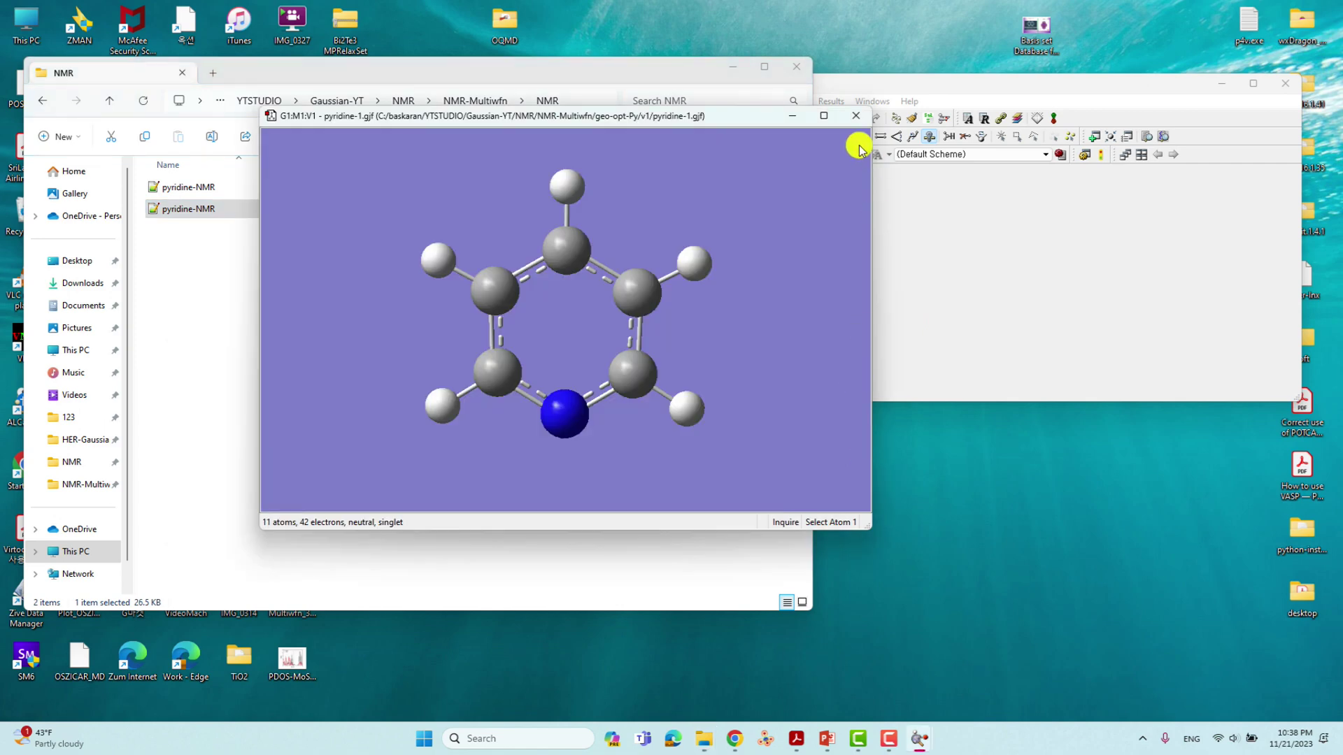
left_click(855, 116)
double_click(175, 214)
left_click_drag(440, 285, 567, 320)
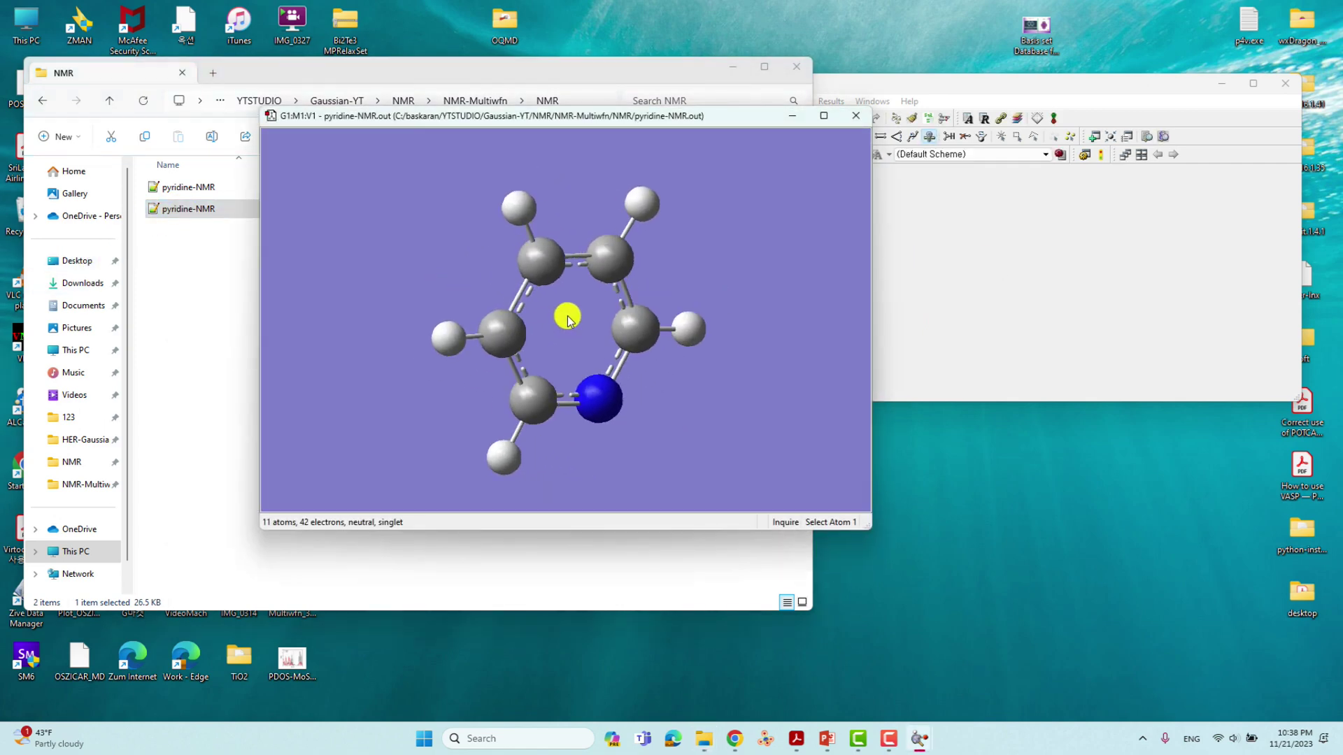
Display the NMR spectrum of pyridine-NMR.out in GaussView and enlarge the spectrum window to inspect the shielding peaks.
left_click(915, 89)
left_click(830, 103)
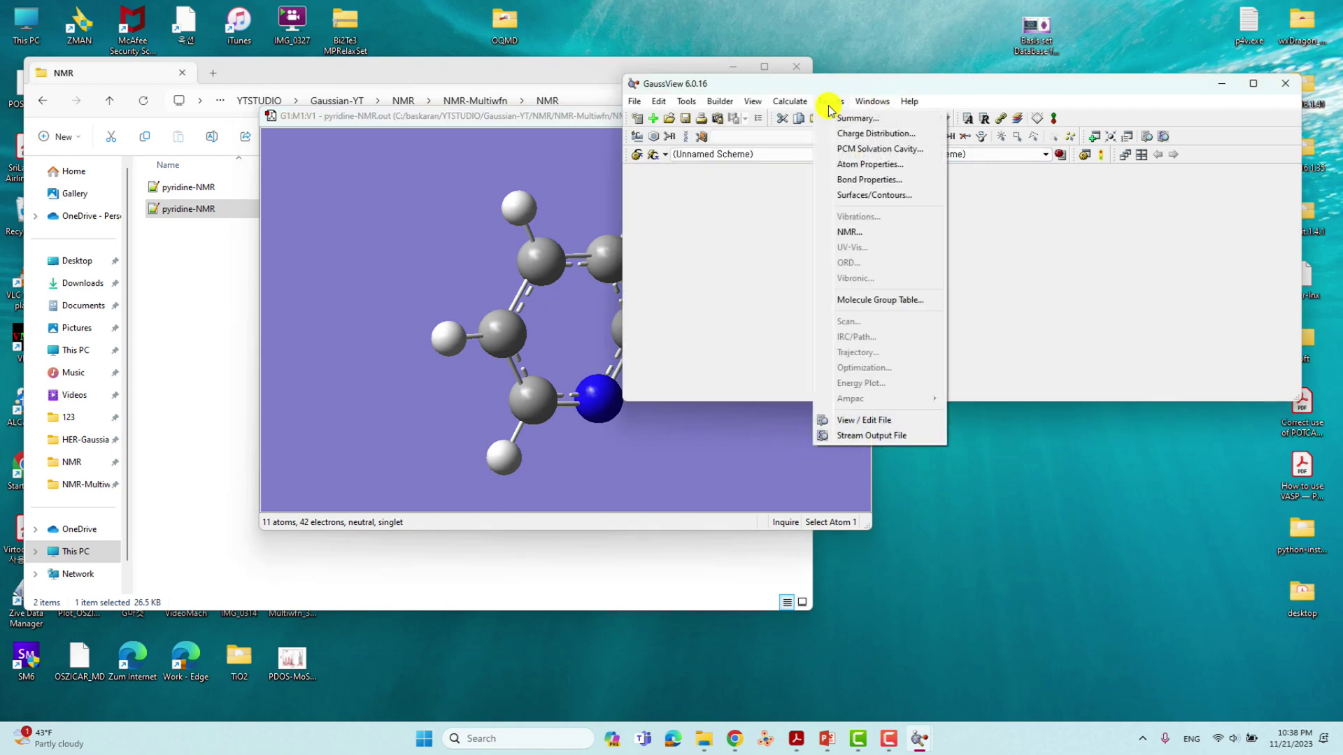
left_click(858, 231)
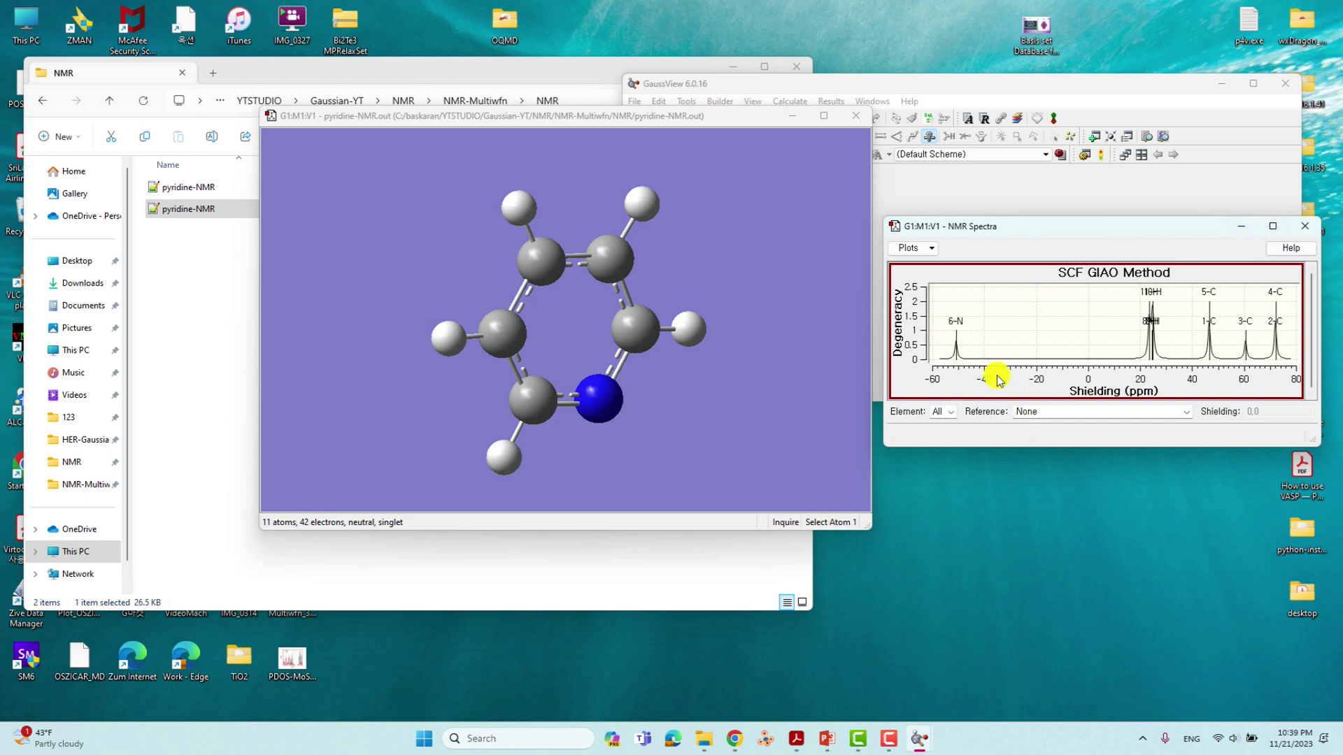
left_click_drag(1048, 236, 644, 128)
left_click_drag(911, 337, 1157, 519)
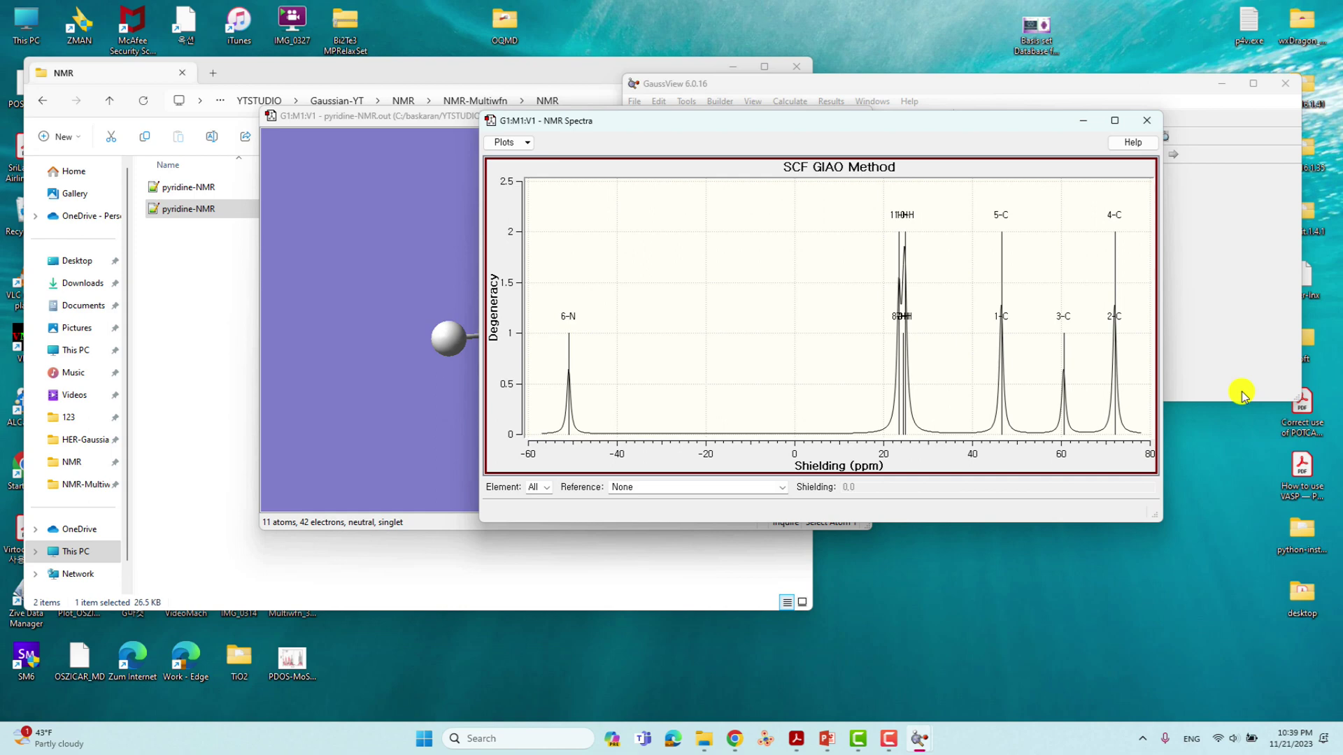
Close the NMR spectrum and GaussView, and move the NMR folder window aside to uncover the desktop folders.
left_click(1147, 121)
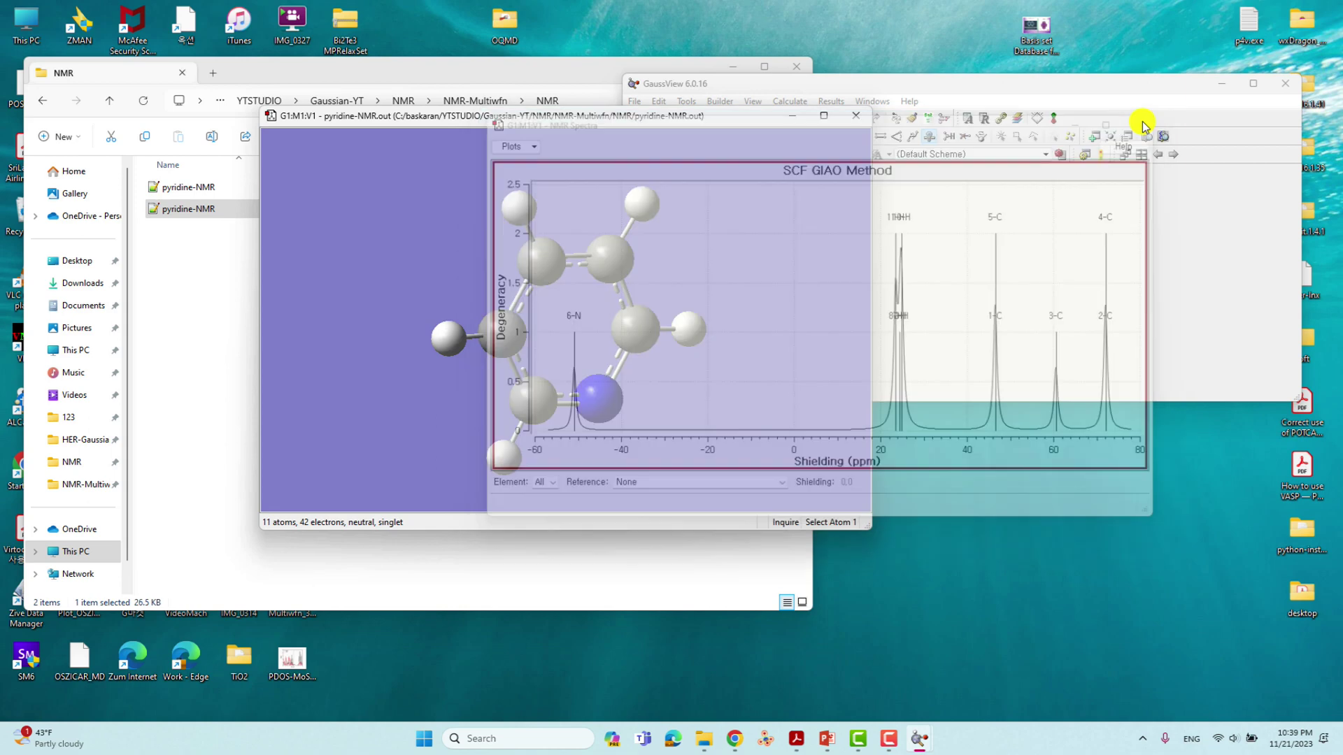
left_click(1286, 83)
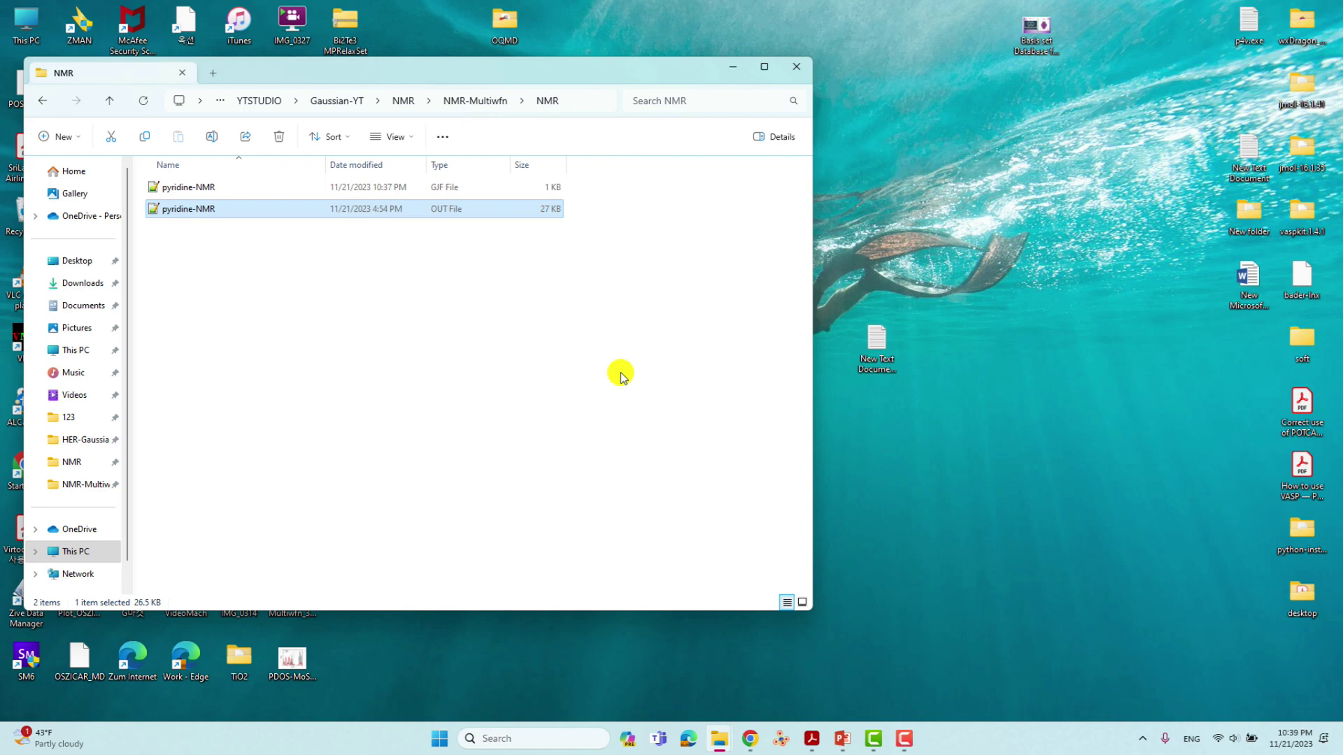
left_click(510, 371)
left_click_drag(529, 72, 954, 45)
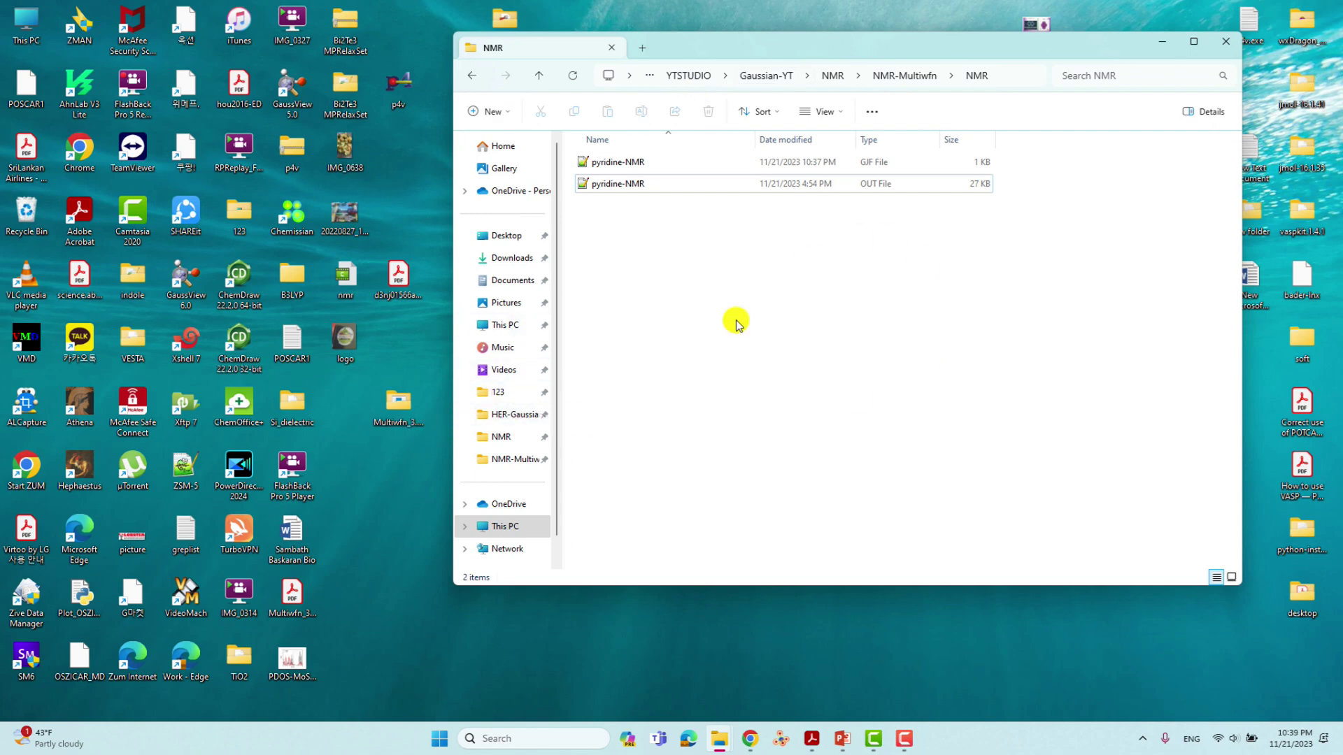
Open the Multiwfn_3.8_dev_bin_Win64 folder from the desktop and start the Multiwfn application.
left_click(396, 433)
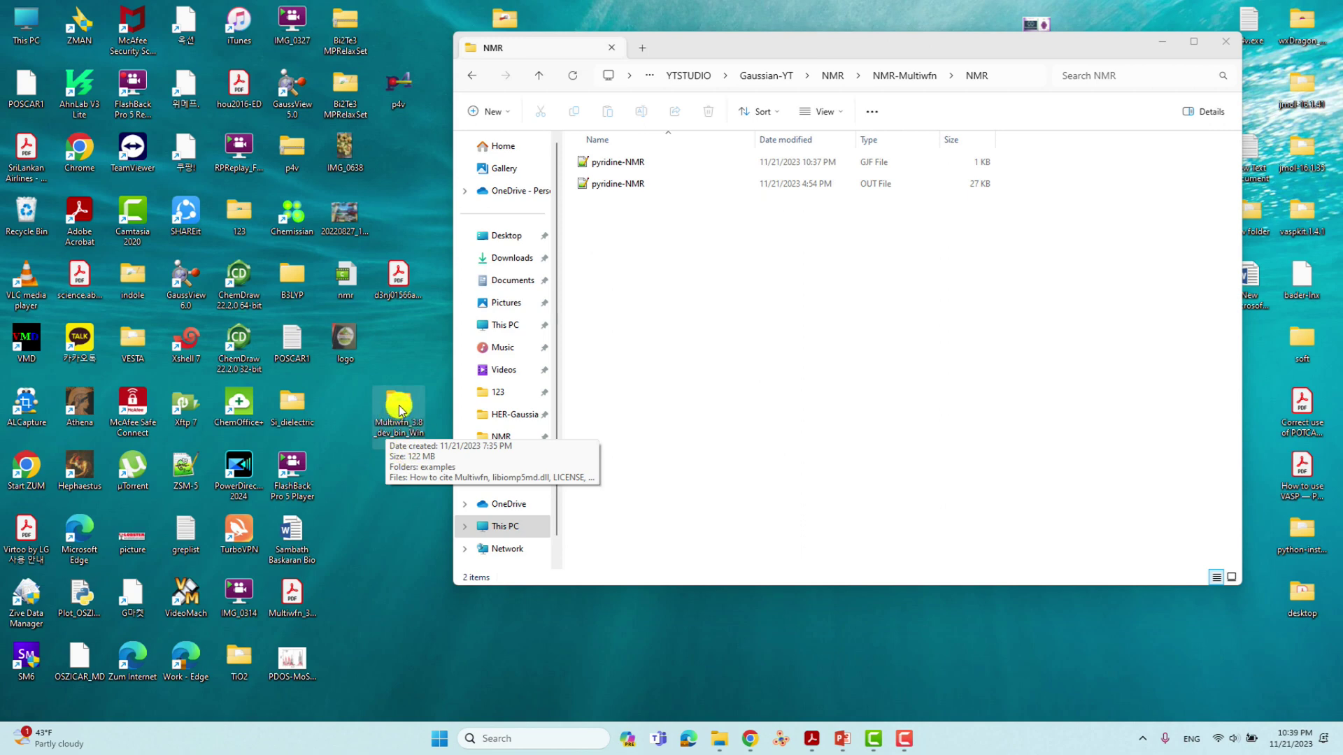
double_click(399, 411)
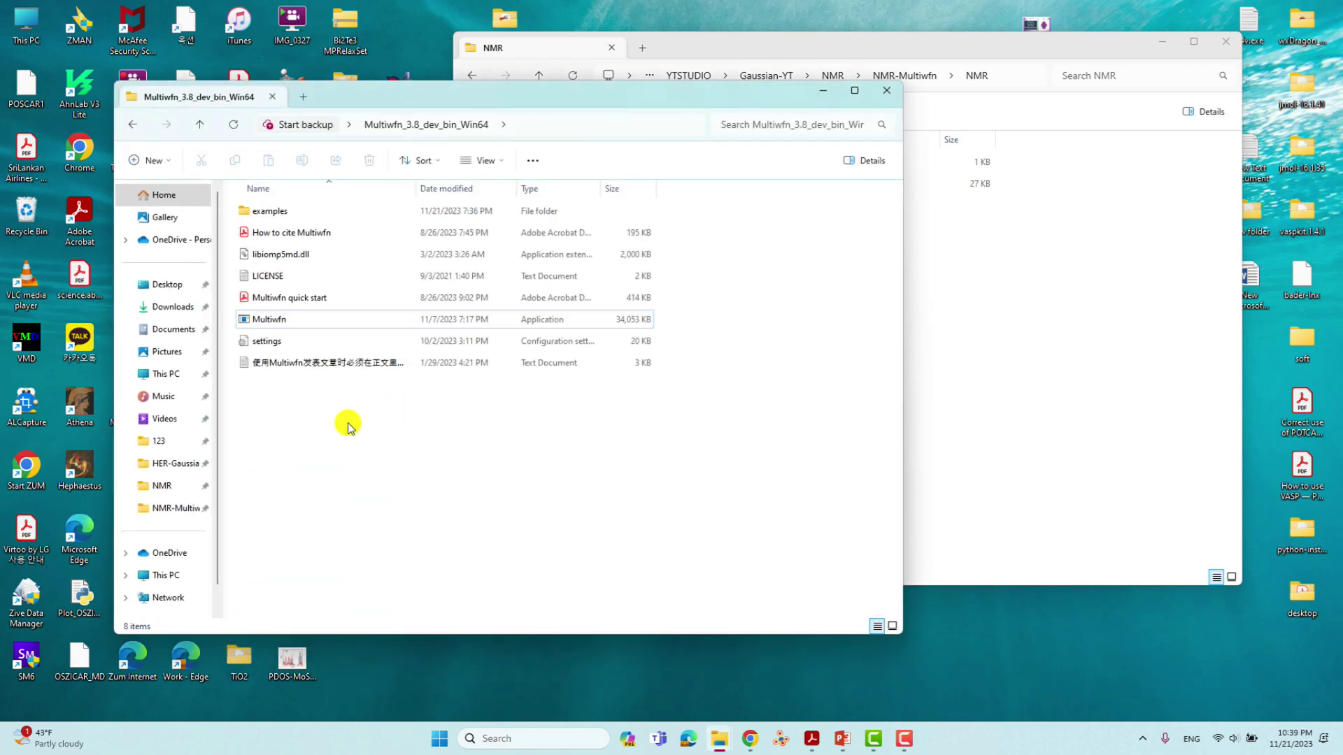
left_click(274, 328)
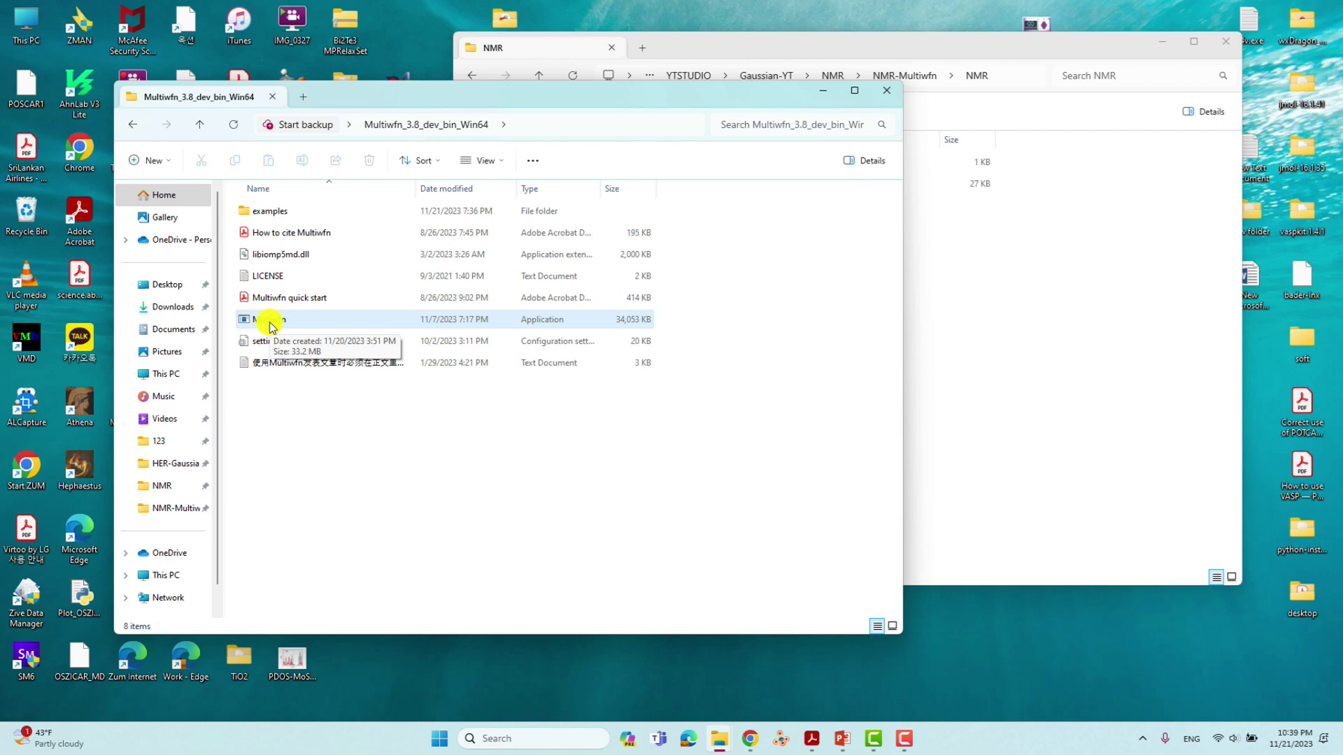
left_click(273, 327)
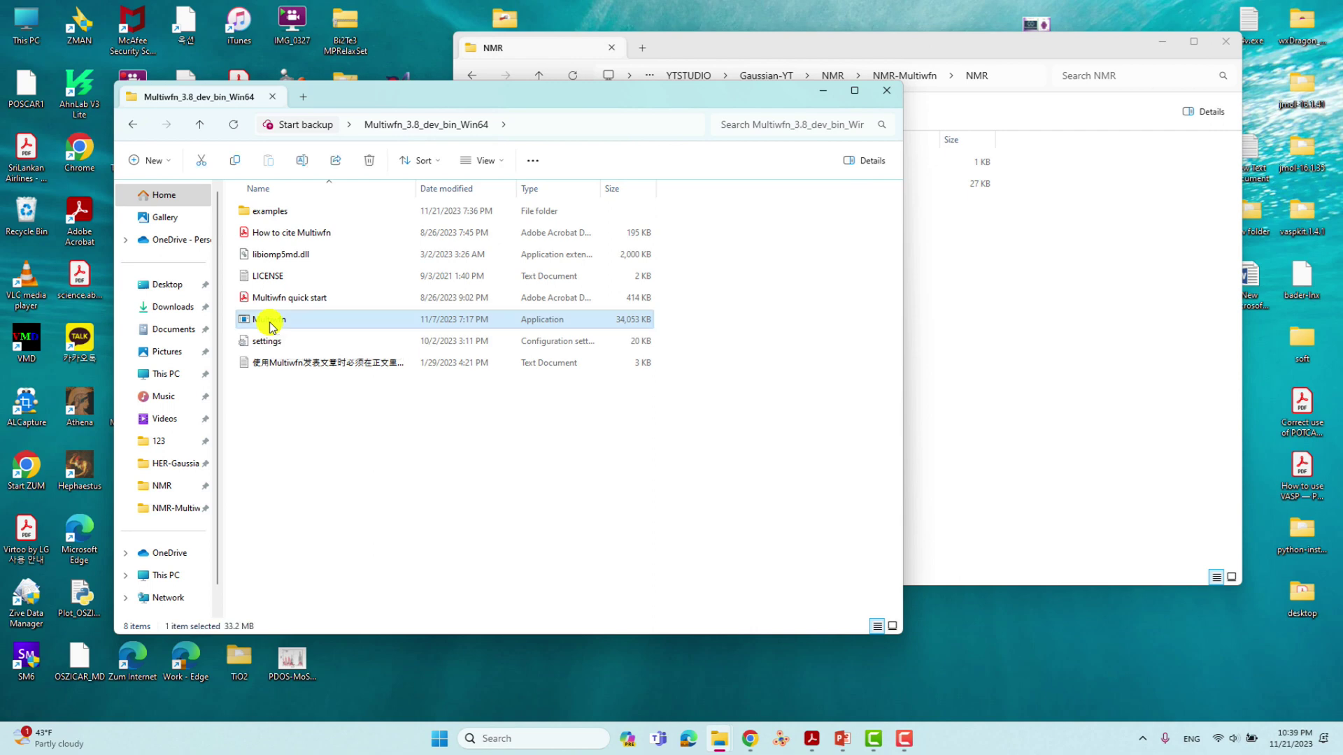
double_click(270, 327)
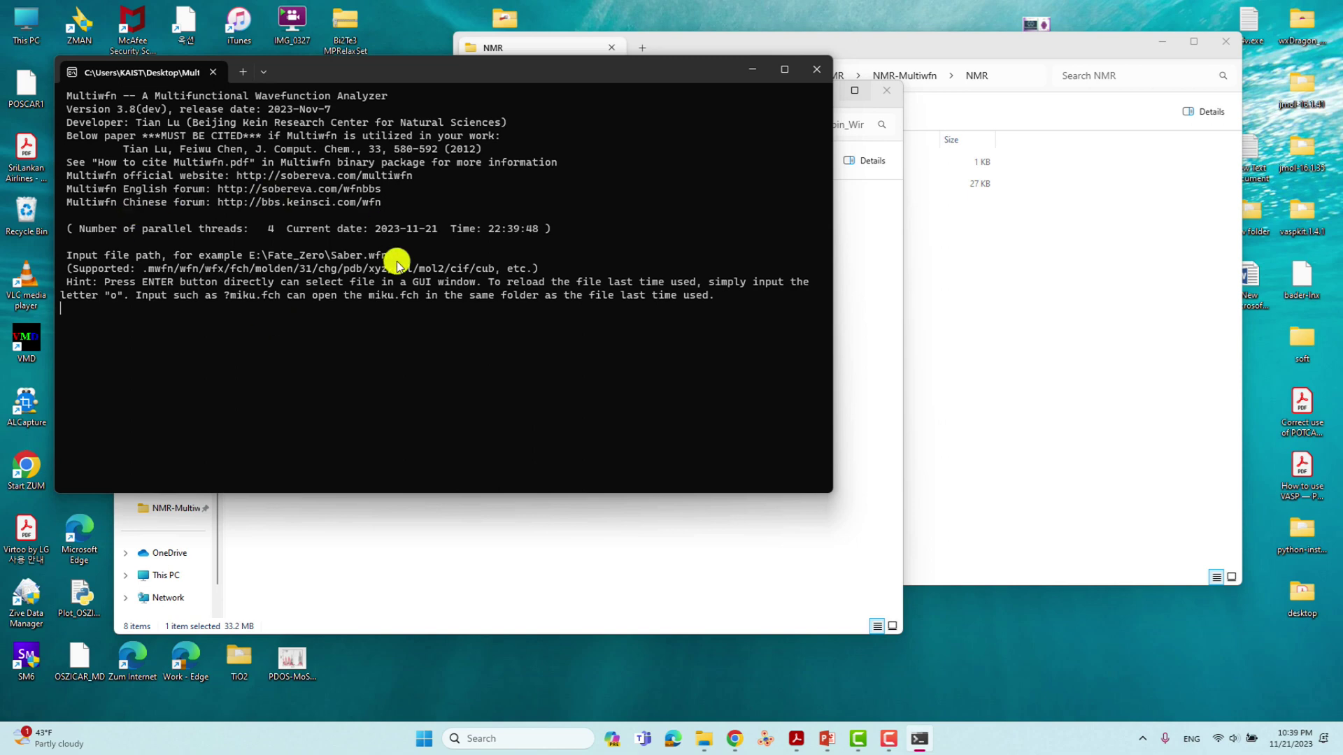
Load pyridine-NMR.out from the NMR folder inside NMR-Multiwfn as the Multiwfn input file.
key("Return")
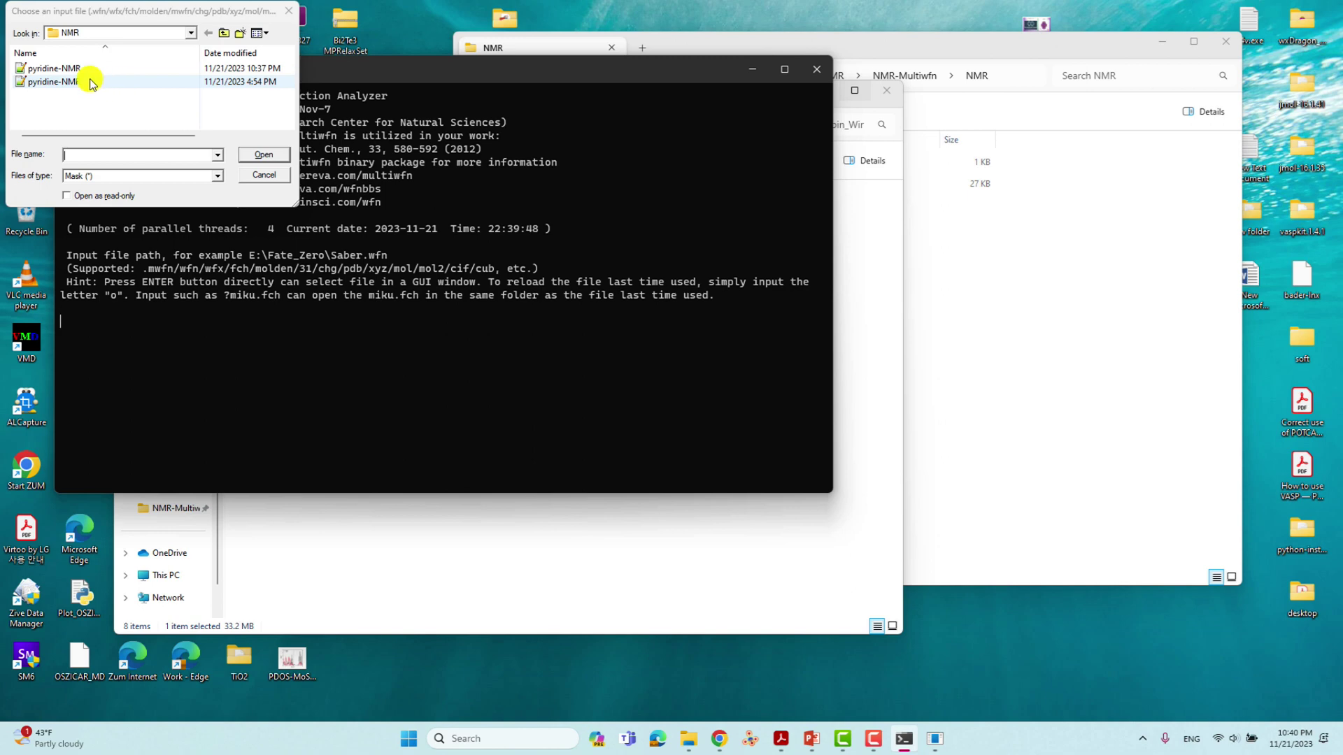
left_click(224, 33)
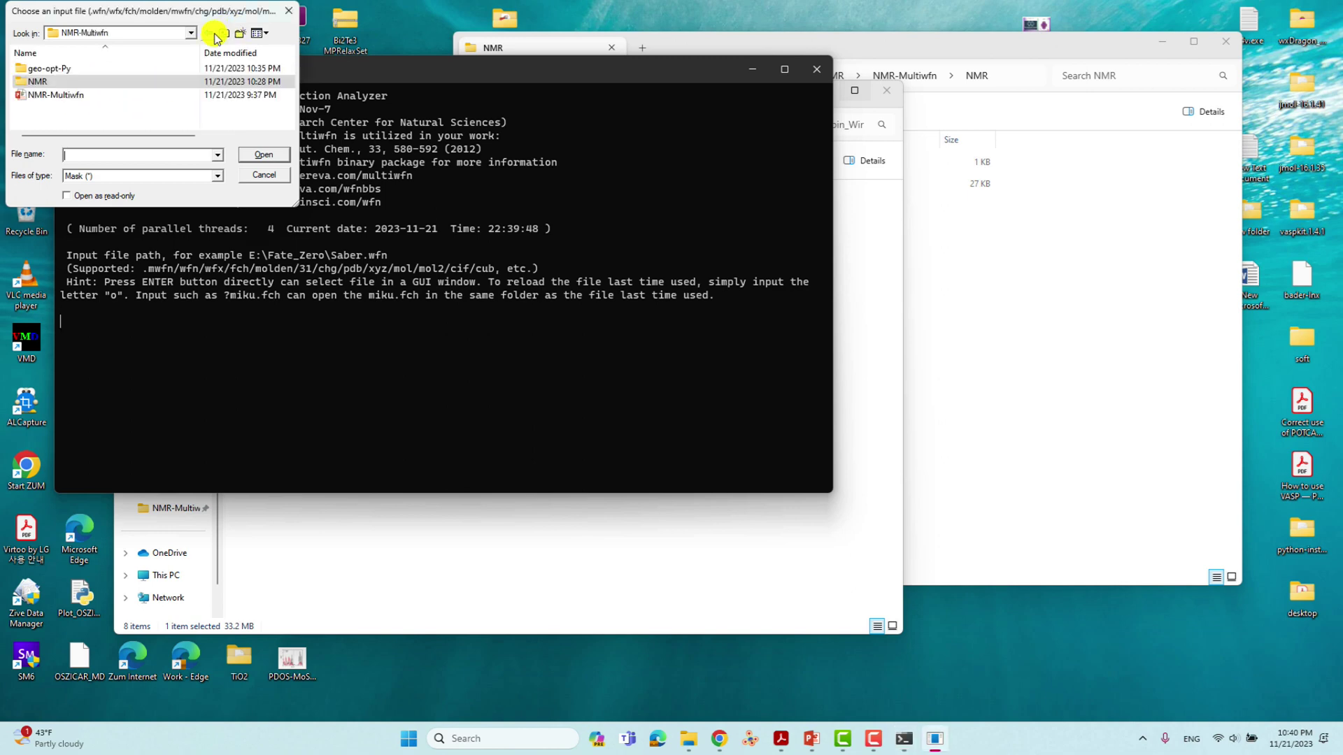
double_click(33, 83)
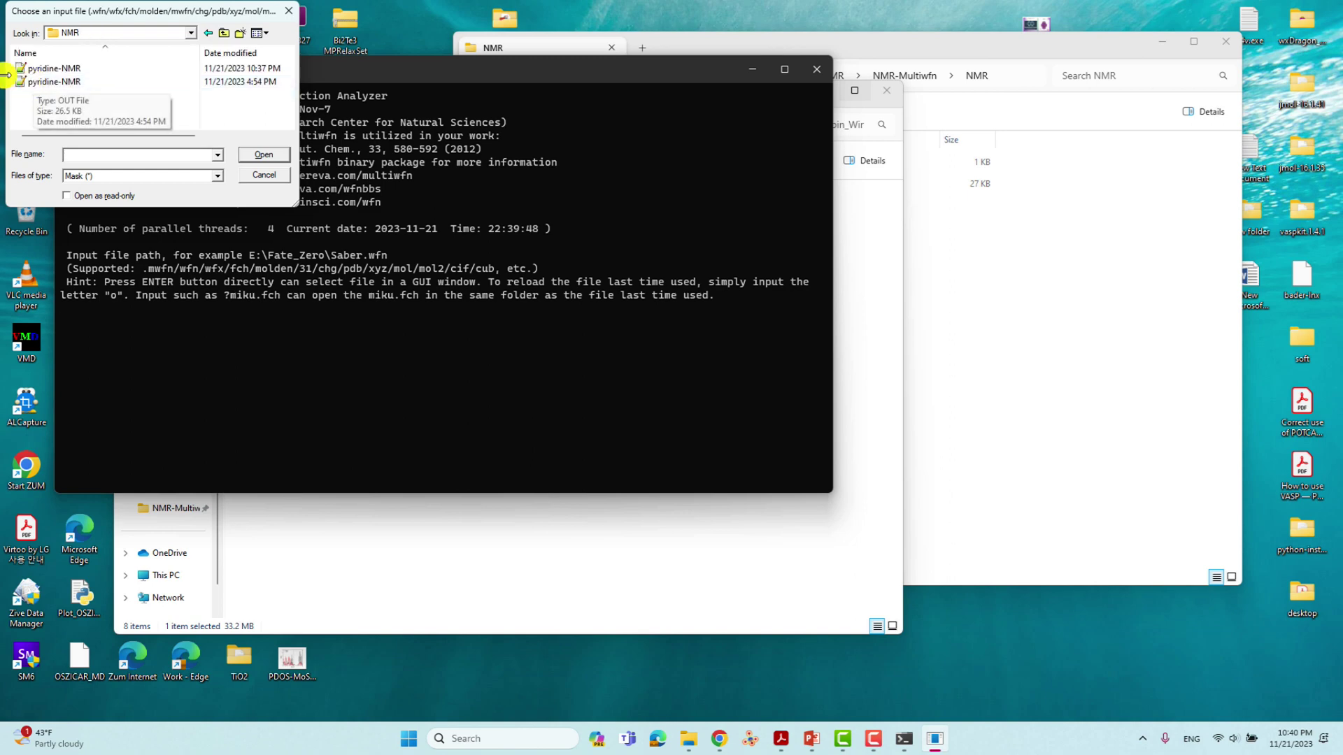
left_click(56, 83)
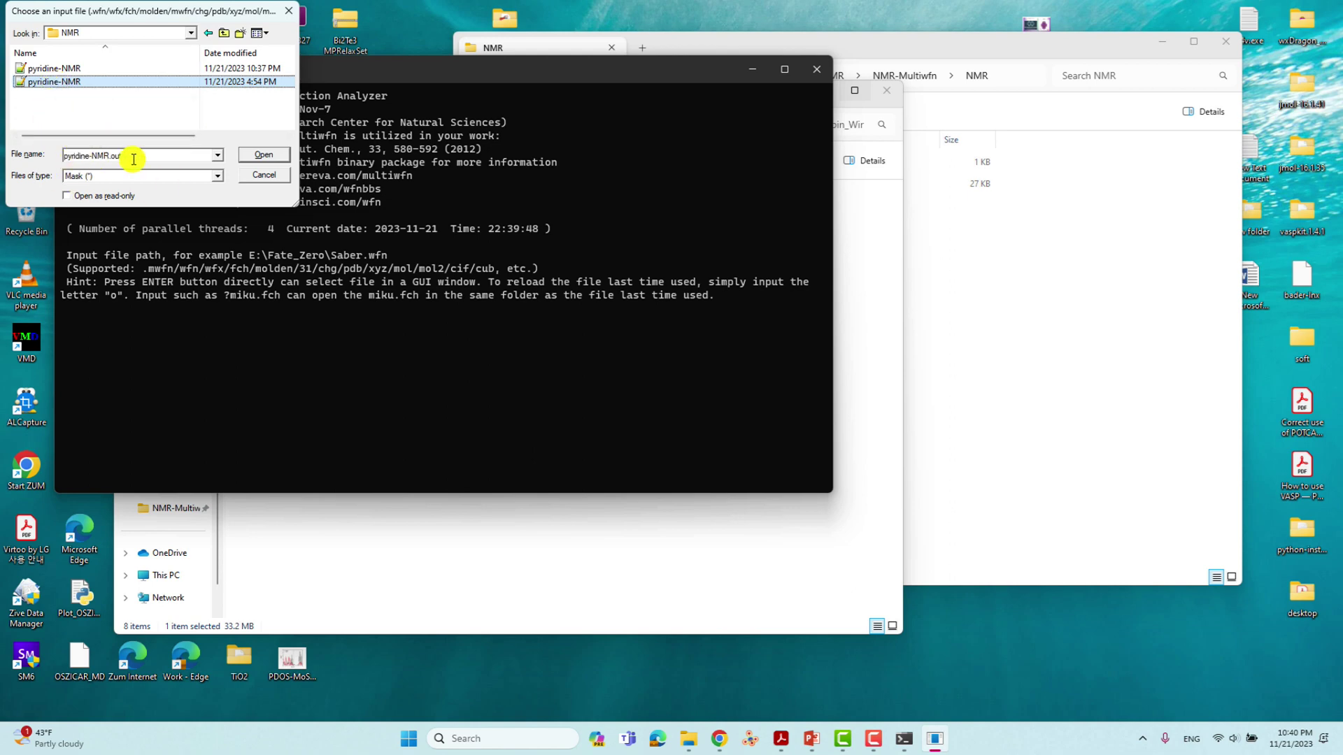
left_click(269, 153)
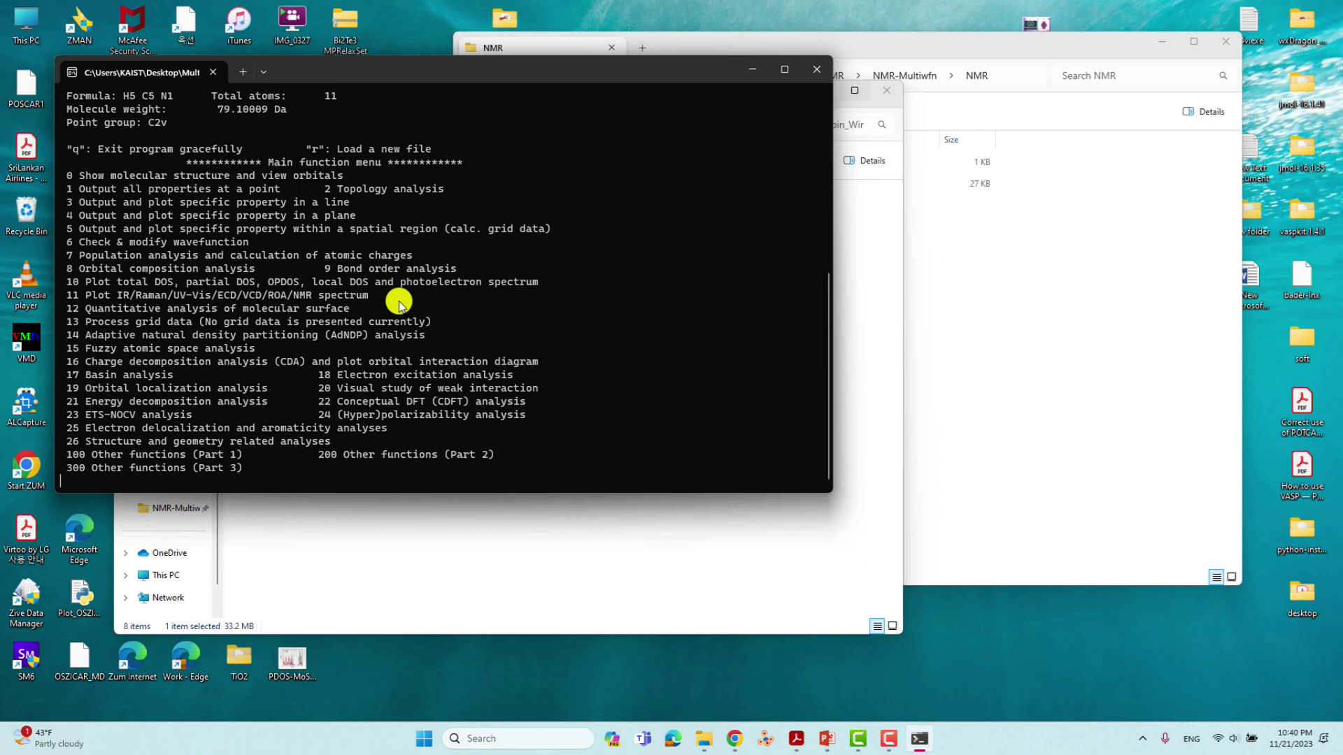
Enter the spectrum plotting function 11 and choose spectrum type 7 for NMR.
type("11")
key("Return")
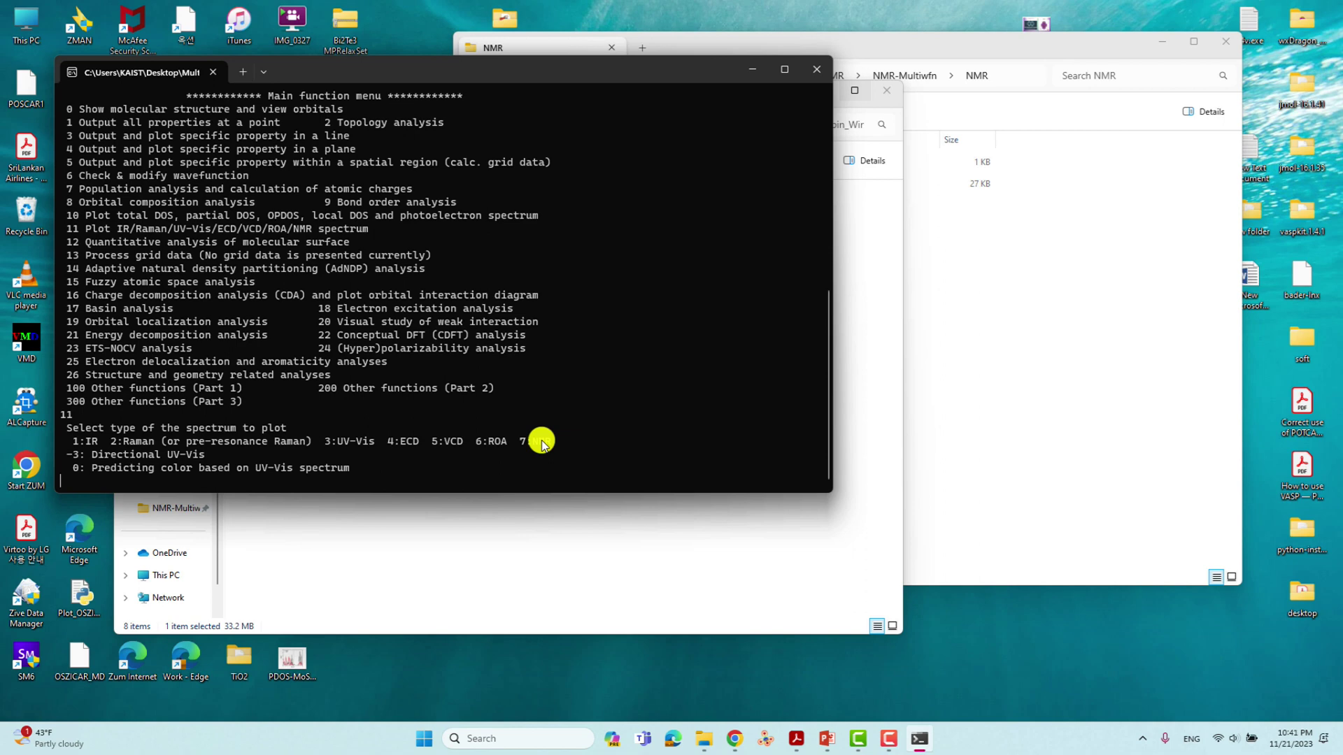
type("7")
key("Return")
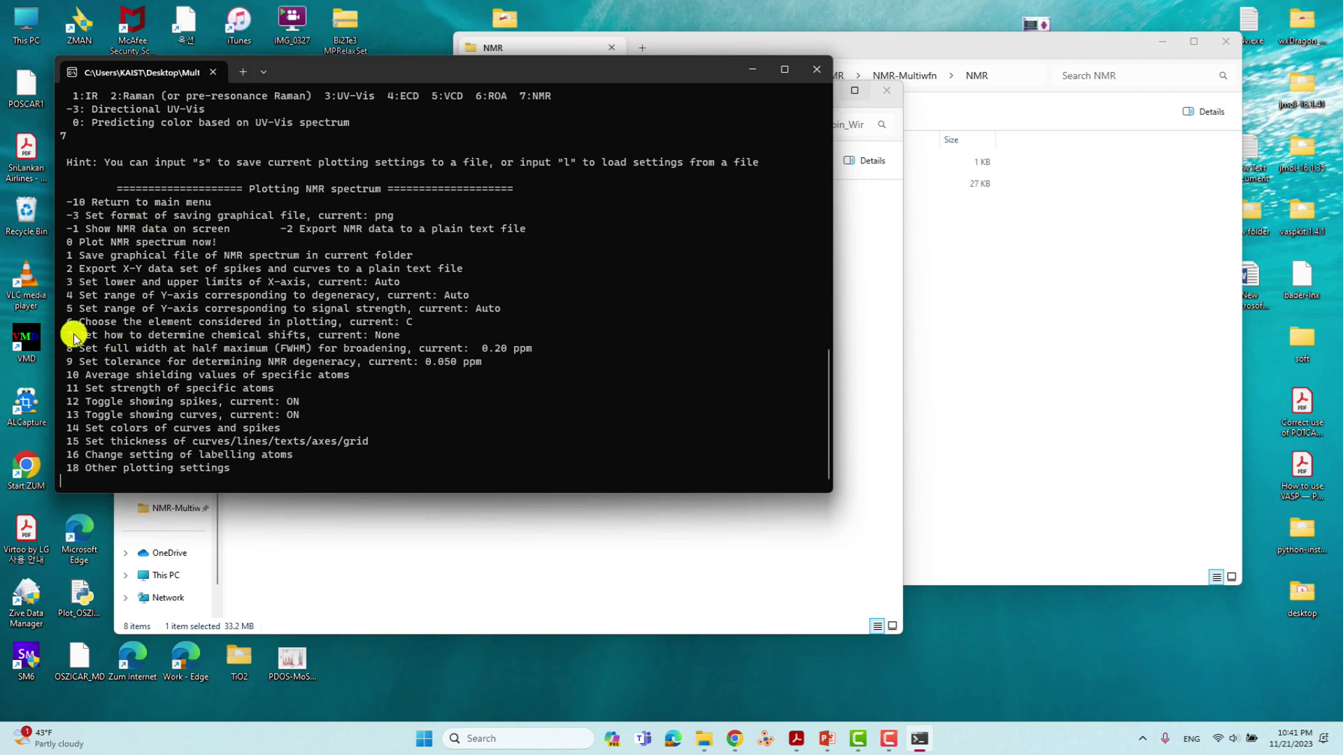
Choose option 7 for determining chemical shifts and select method 2, scaling by slope and intercept.
left_click_drag(417, 334, 93, 343)
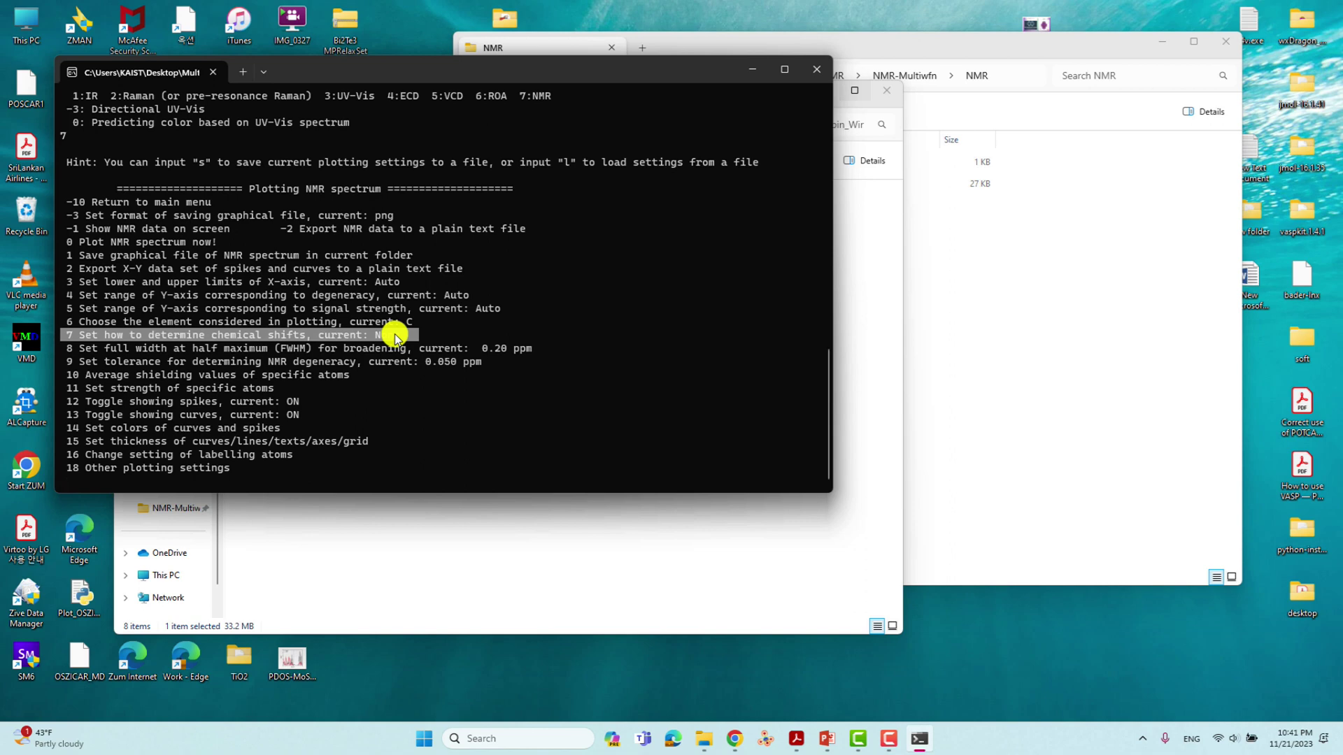
type("7")
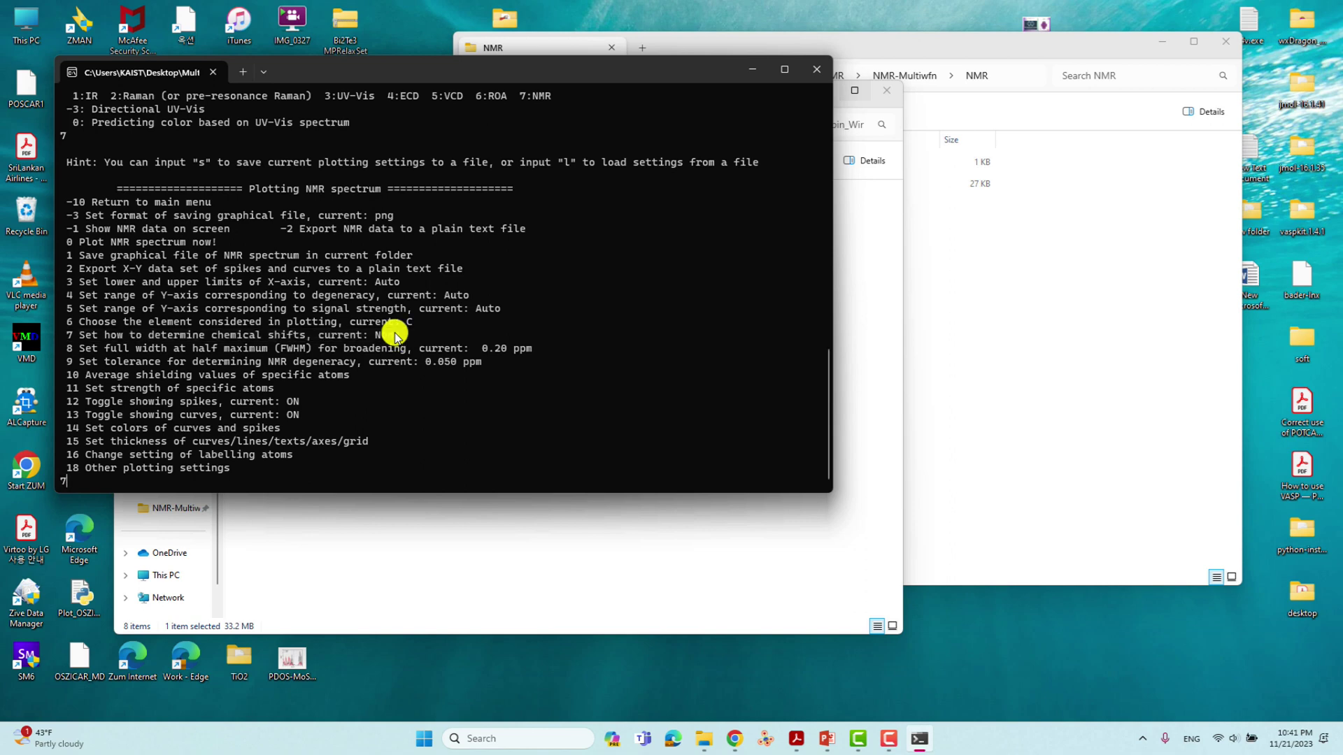
key("Return")
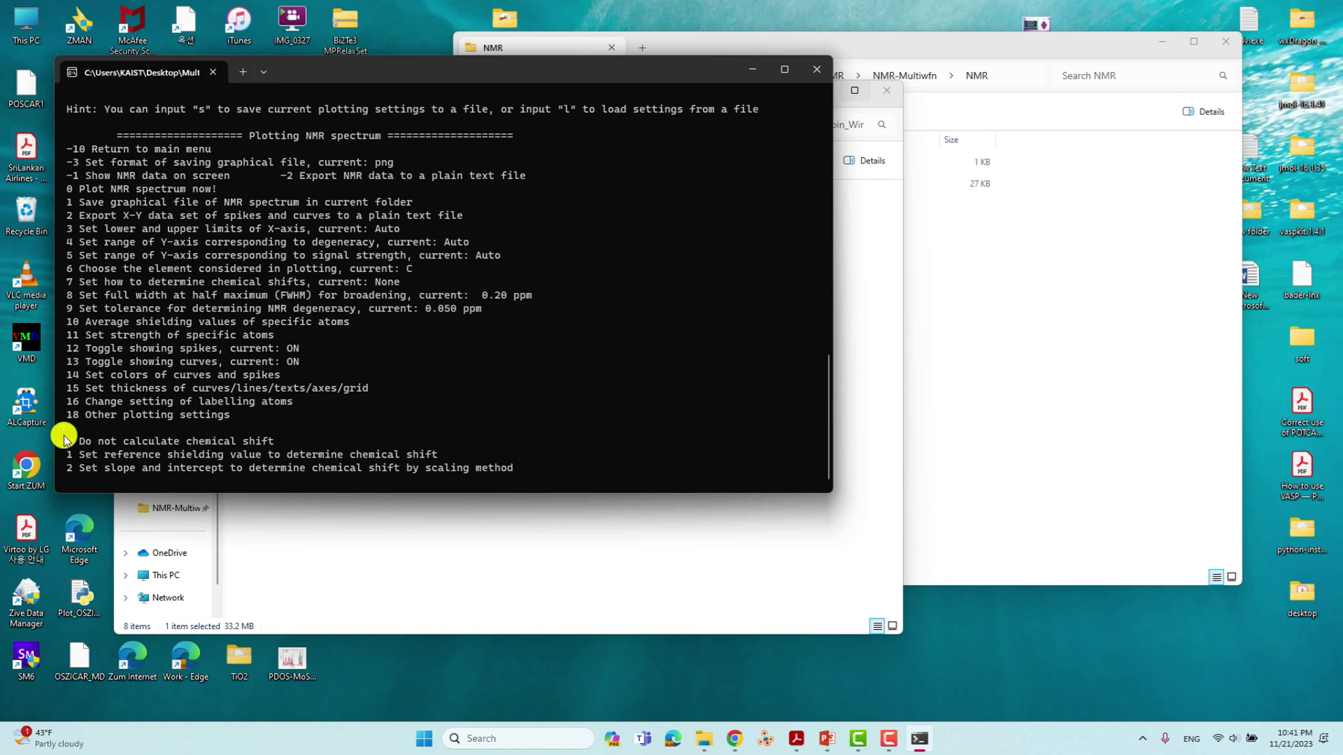
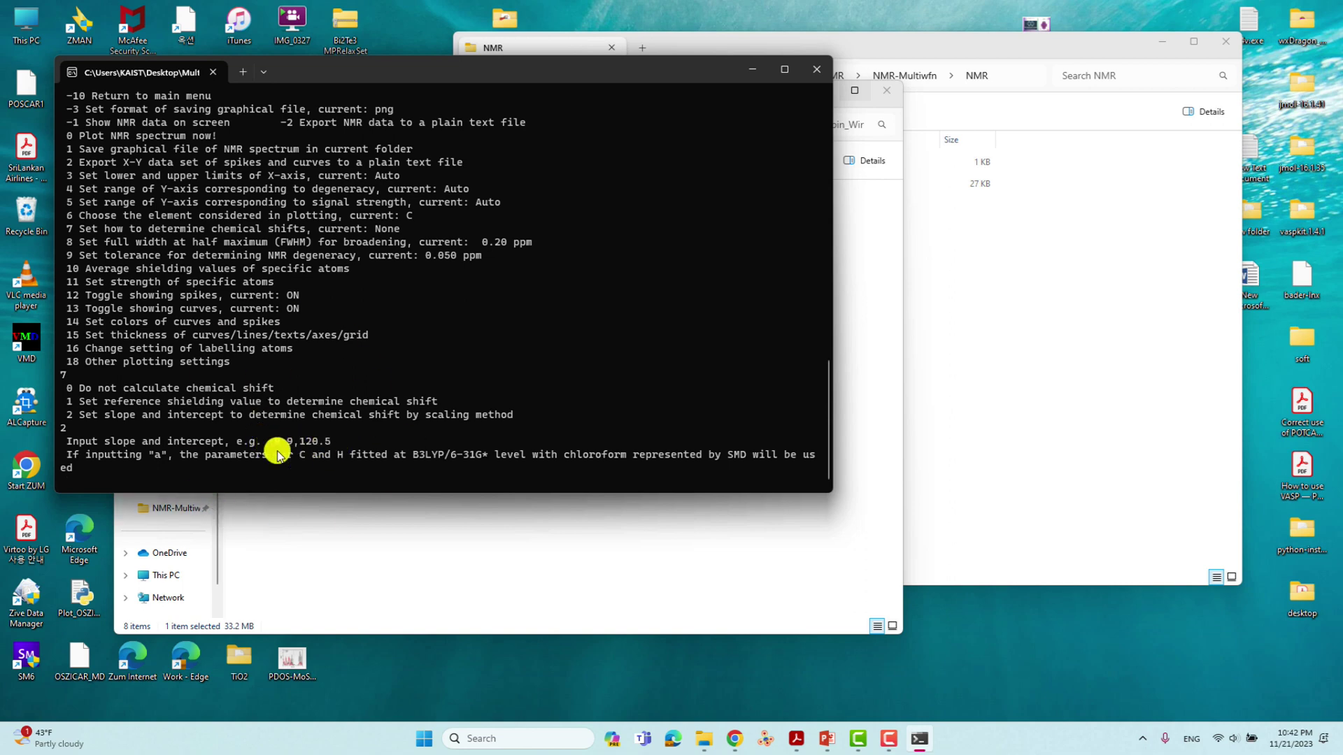
Switch to Chrome, bring up the CHESHIRE Chemical Shift Repository page and go to the site's home page.
left_click(734, 739)
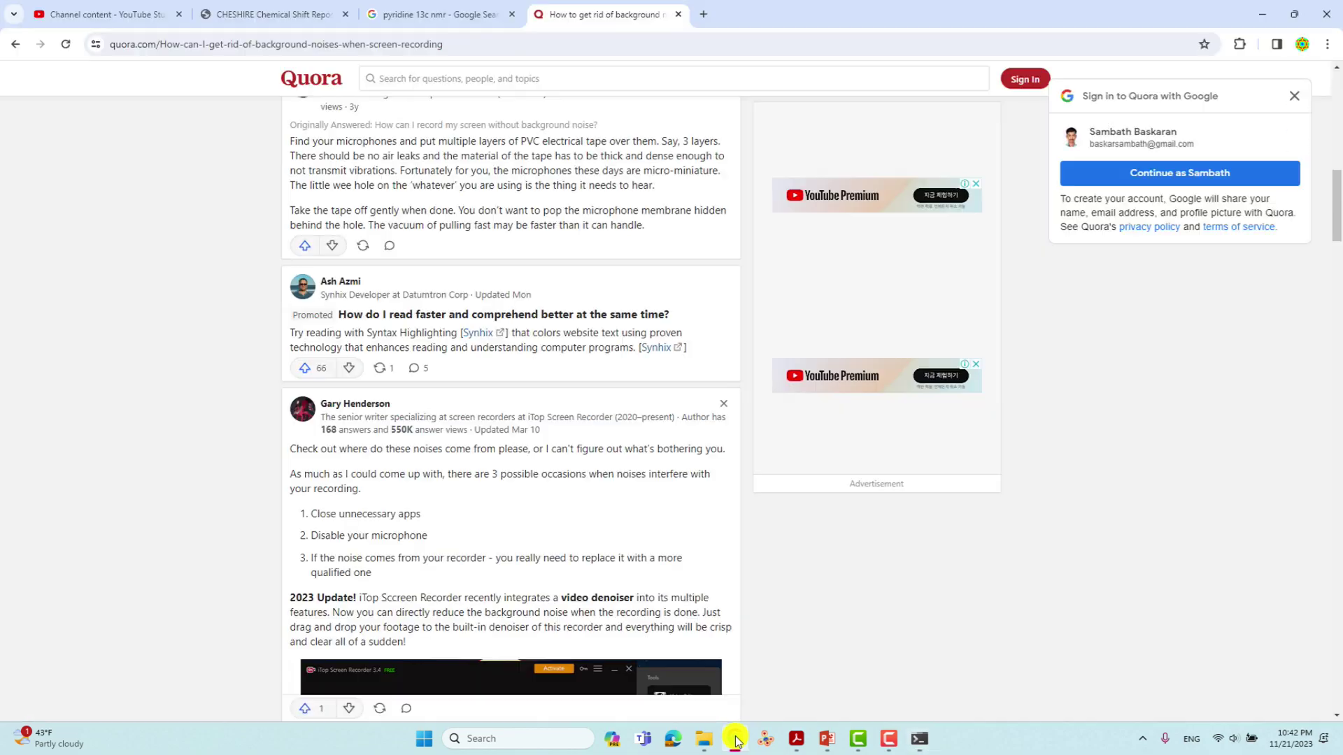
left_click(419, 14)
left_click(284, 7)
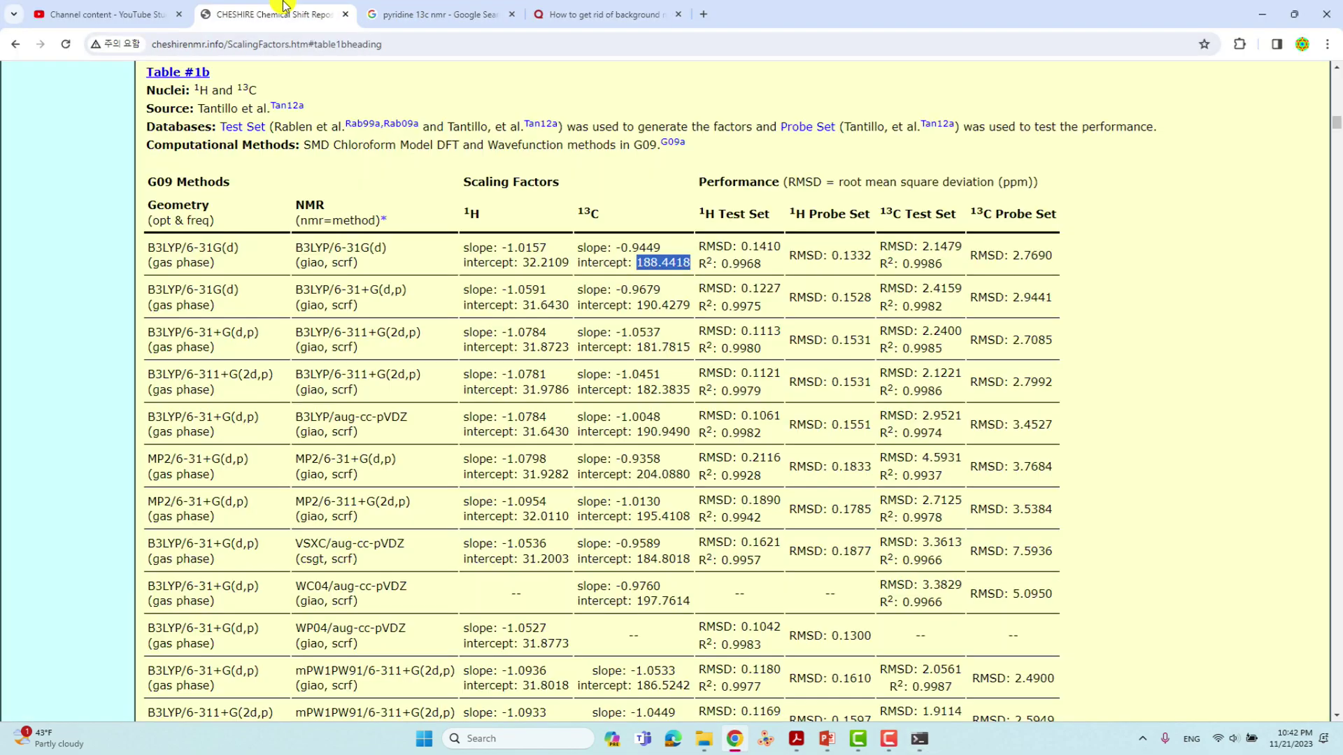
scroll(203, 224, "up", 15)
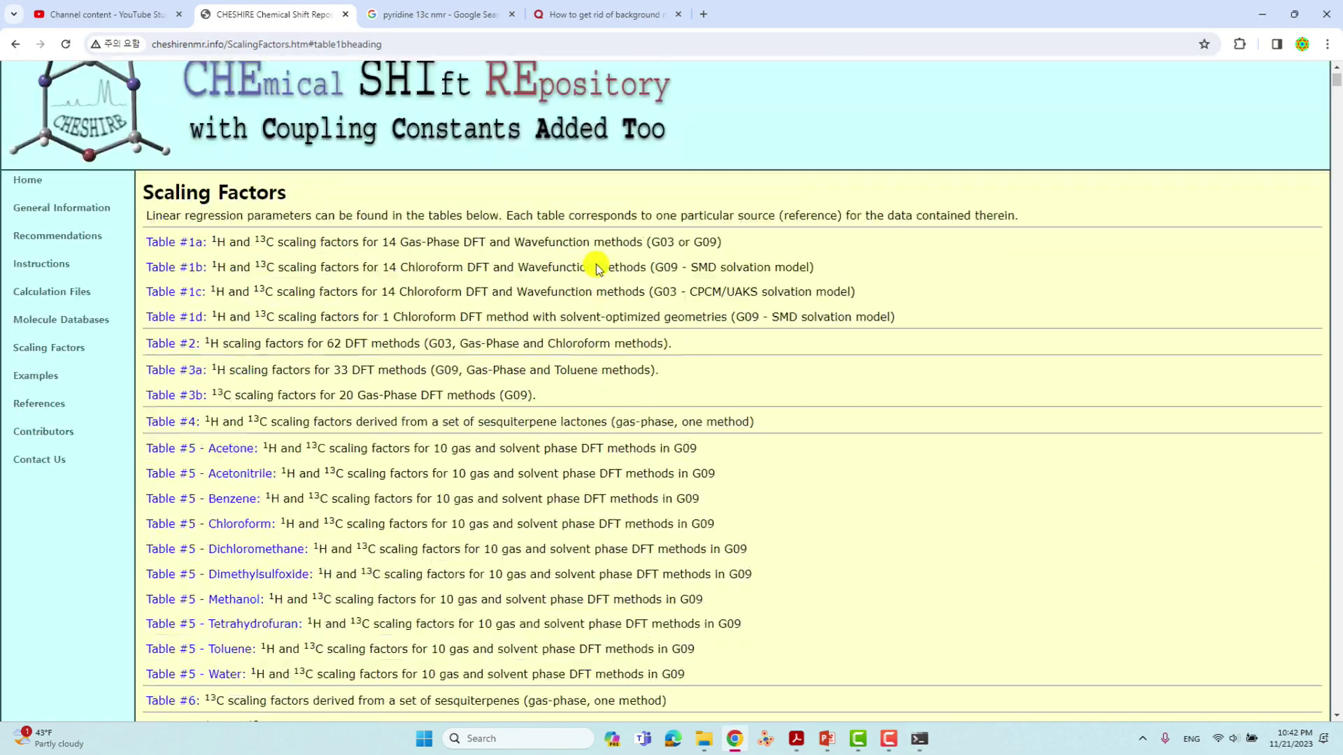
scroll(597, 268, "up", 1)
left_click(31, 224)
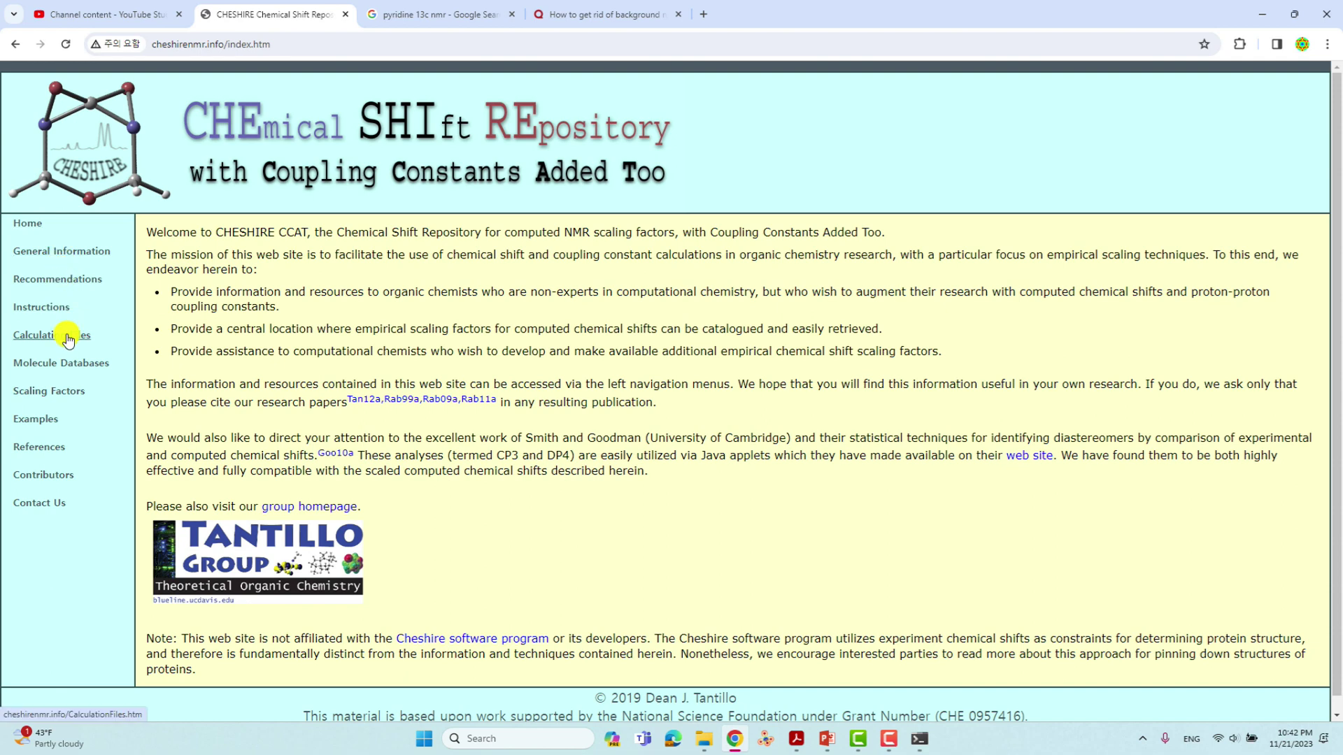
Open the site's Scaling Factors list and go to Table #1b for chloroform methods with the SMD solvation model.
left_click(56, 398)
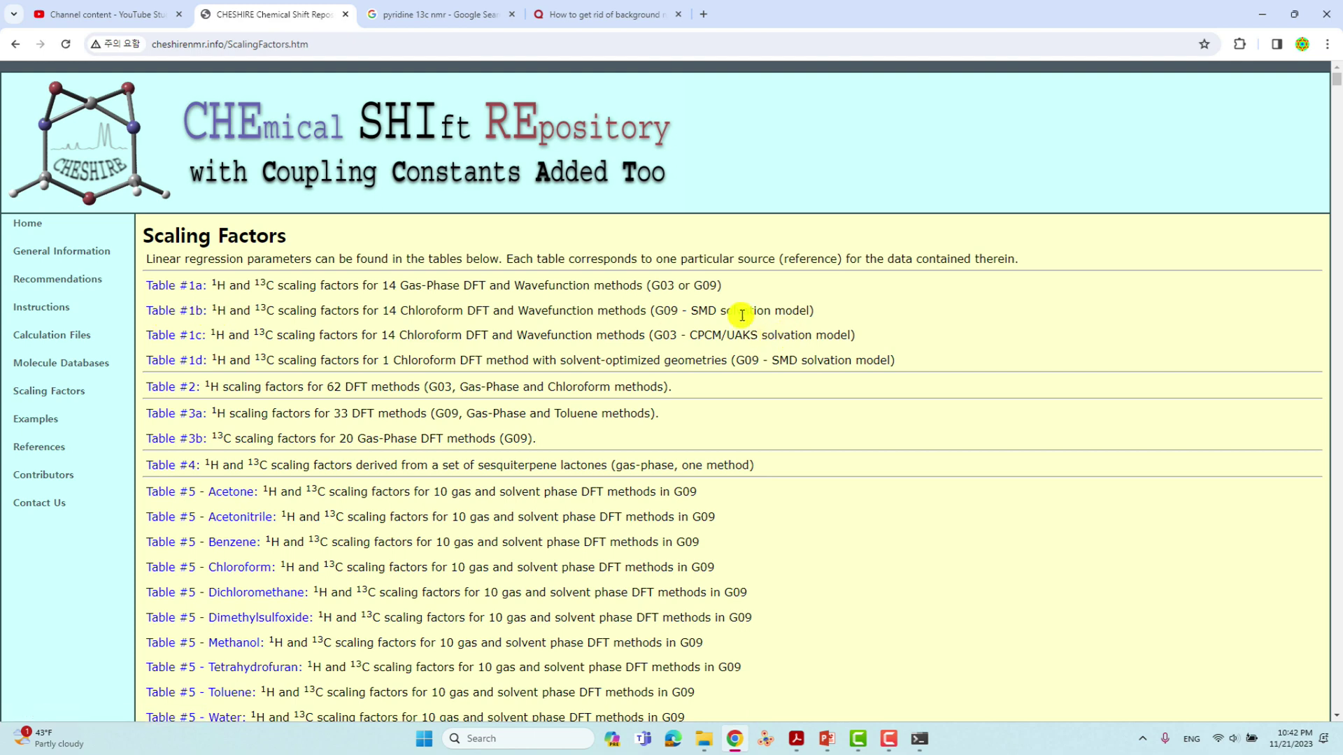
left_click_drag(696, 310, 809, 310)
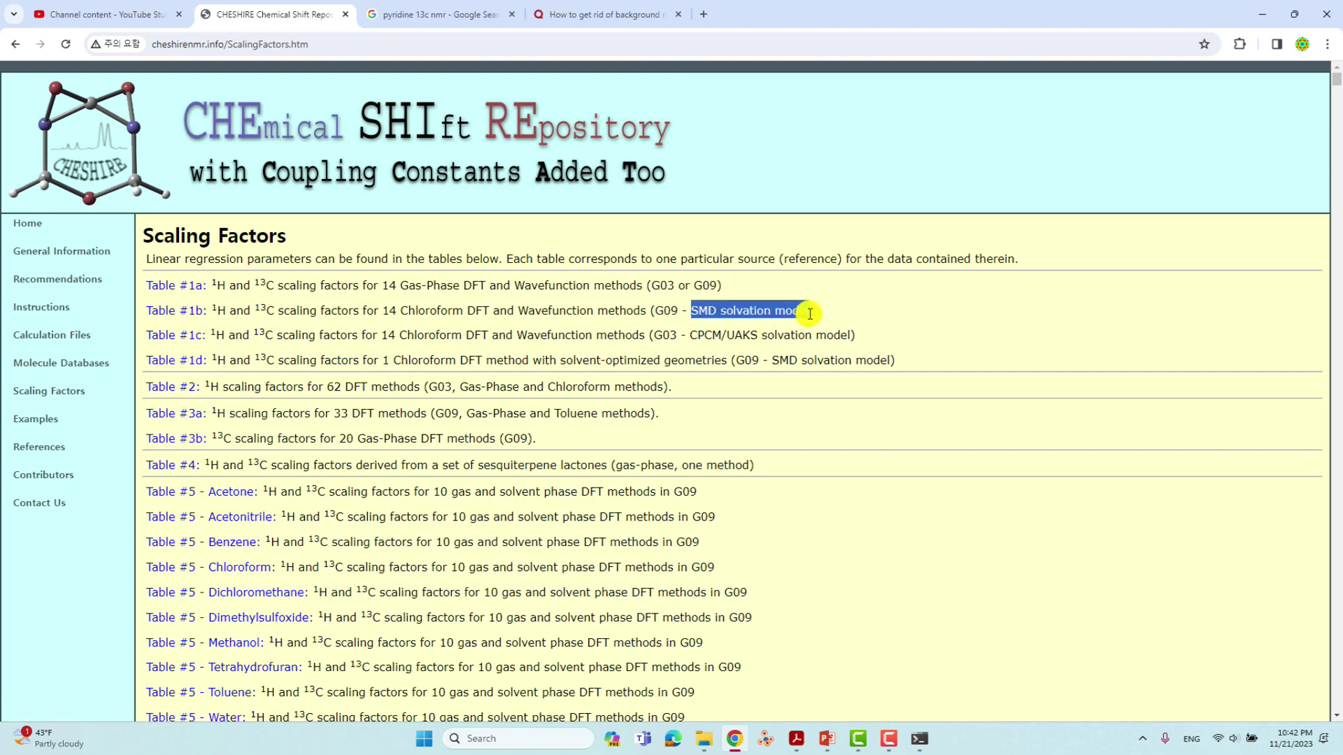
left_click(189, 316)
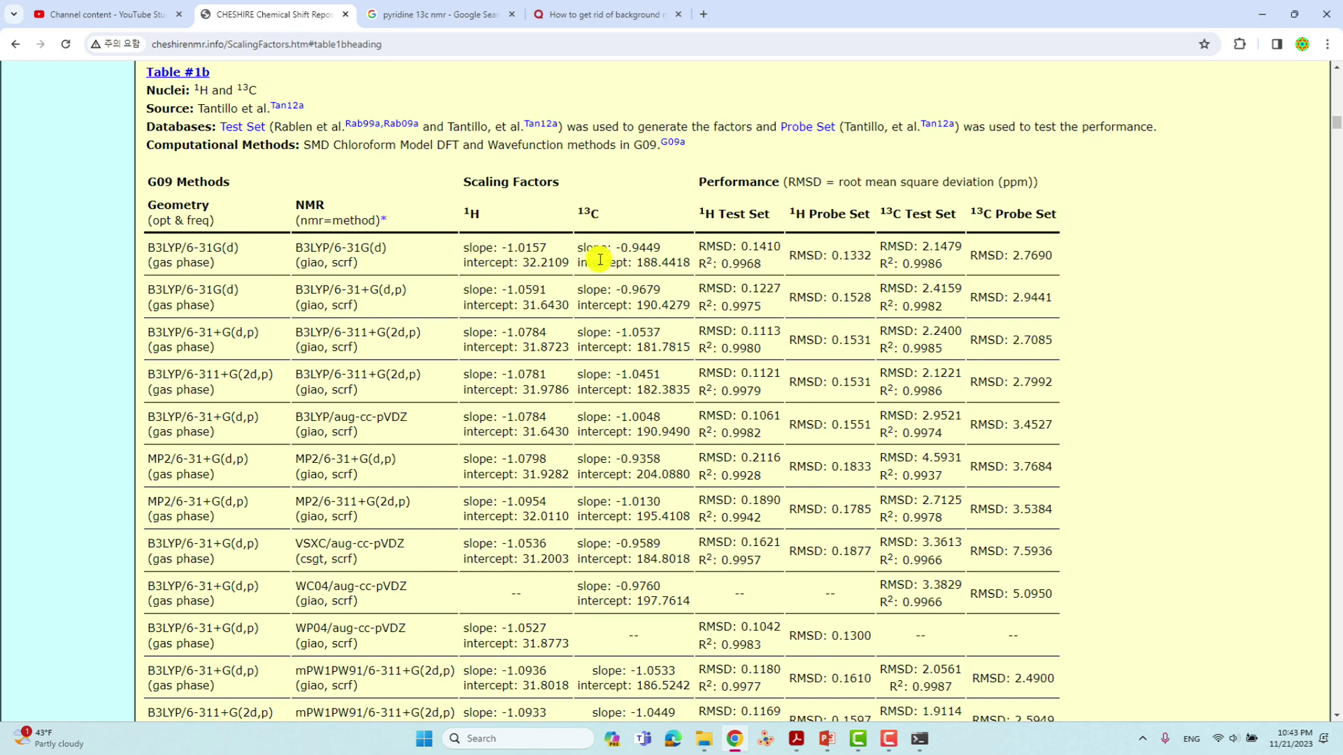
Examine the carbon-13 slopes and intercepts of the B3LYP/6-31G(d) and B3LYP/6-31+G(d,p) NMR methods in Table #1b.
left_click_drag(578, 249, 670, 250)
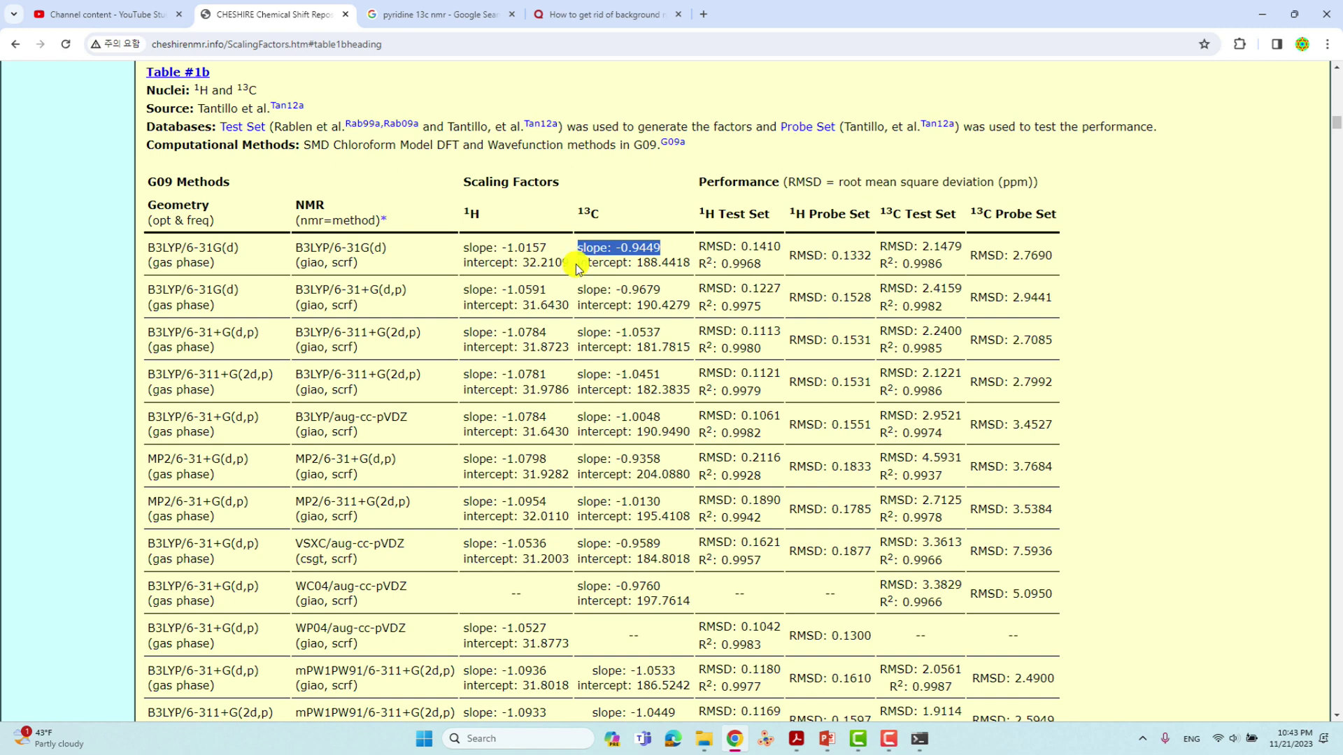
left_click_drag(577, 266, 692, 265)
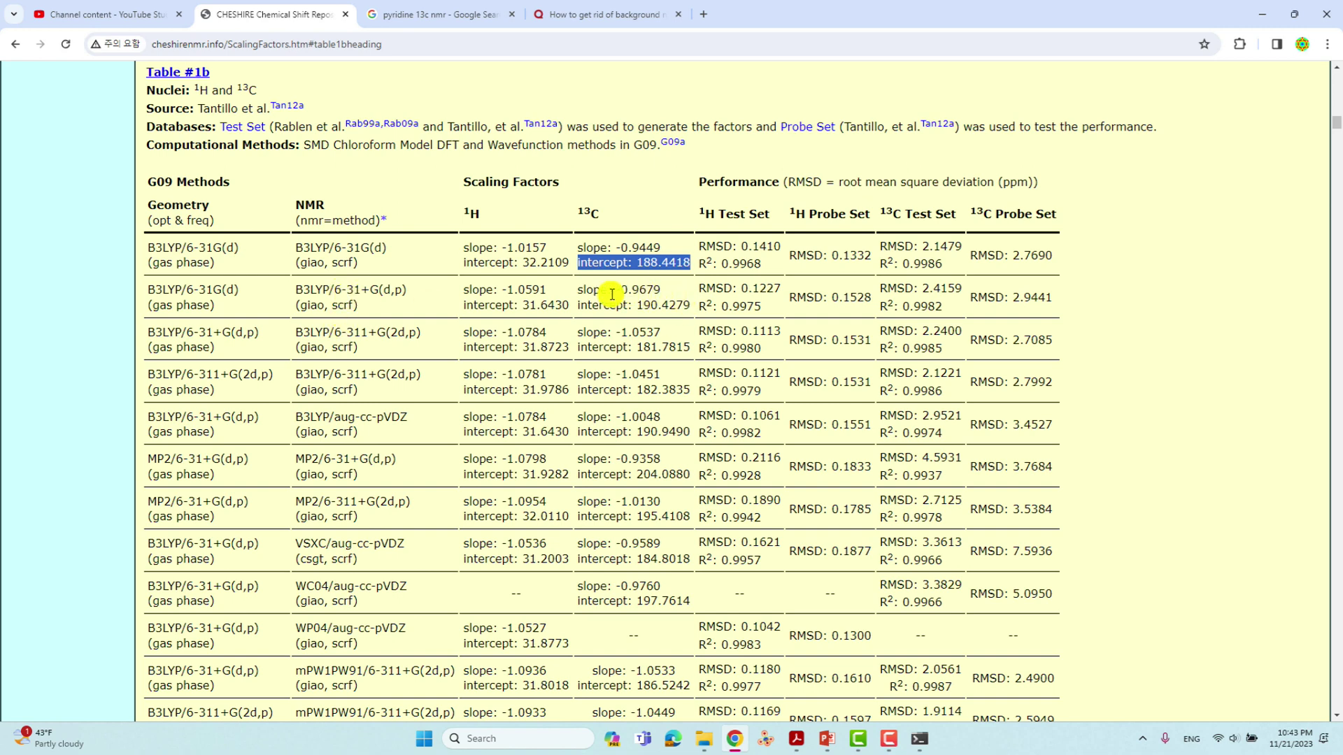
left_click_drag(585, 292, 688, 310)
left_click(592, 305)
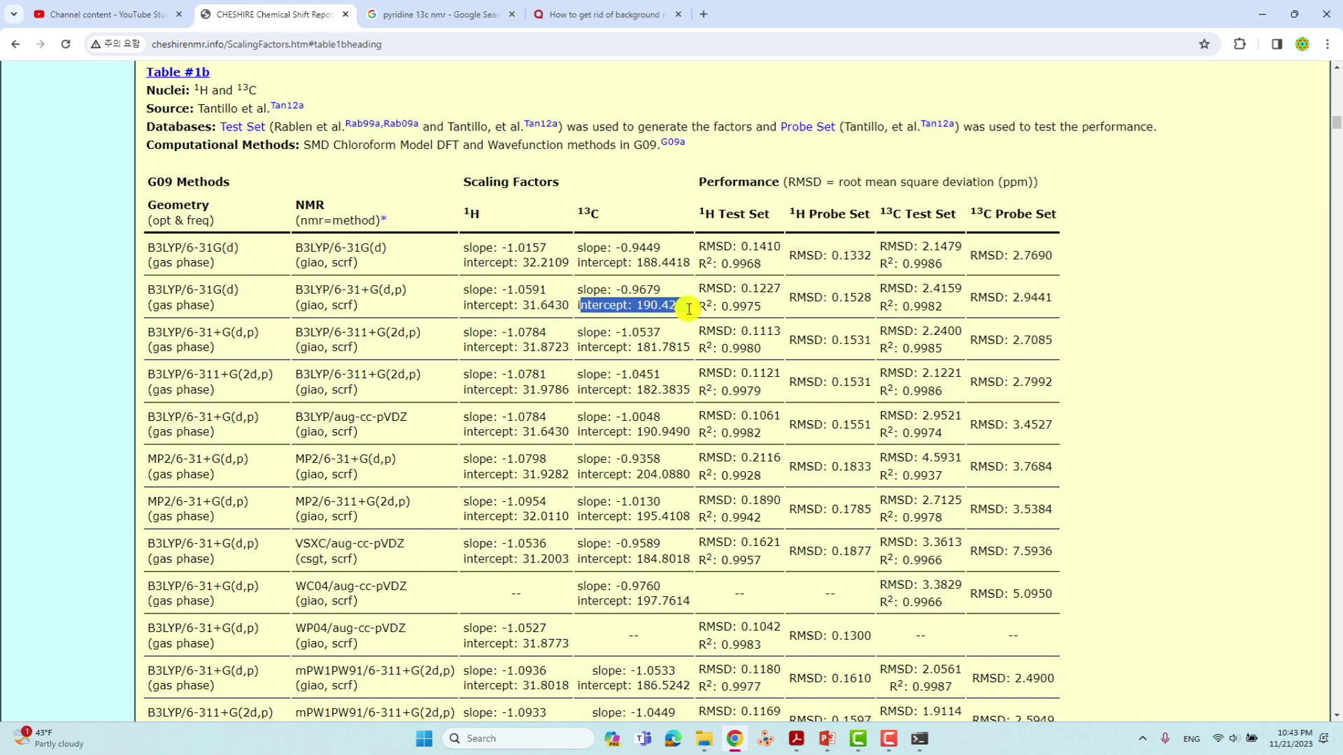
left_click_drag(687, 305, 682, 305)
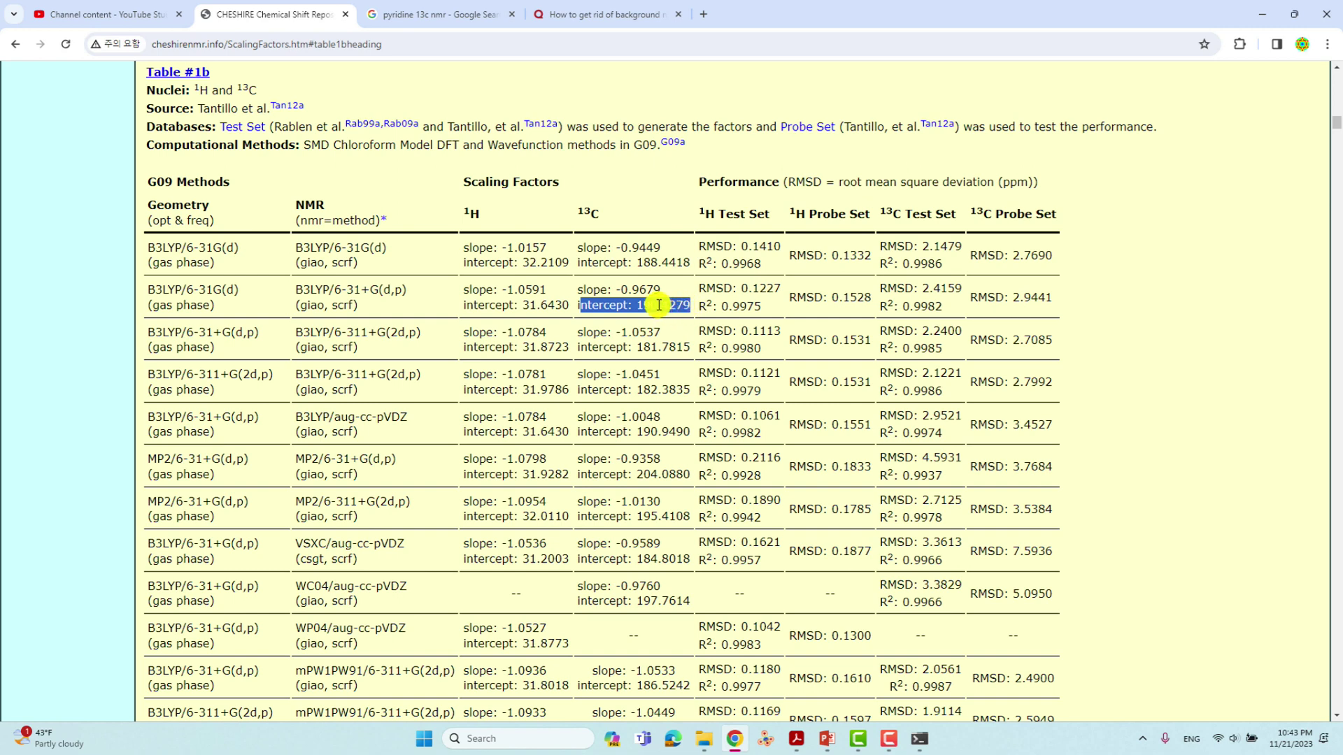
left_click_drag(579, 249, 689, 266)
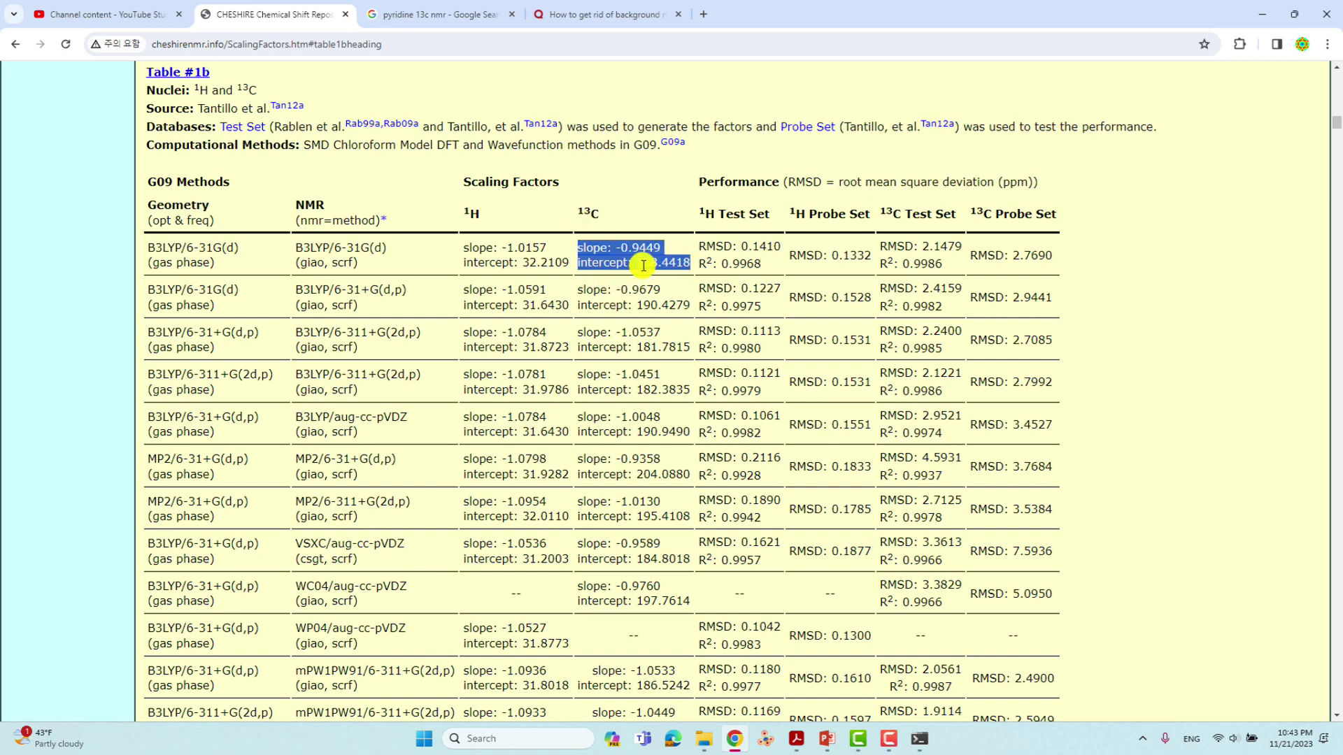
Copy the carbon-13 slope -0.9449 from the B3LYP/6-31G(d) row and enter it at Multiwfn's slope and intercept prompt.
left_click_drag(615, 247, 650, 251)
right_click(651, 252)
left_click(663, 263)
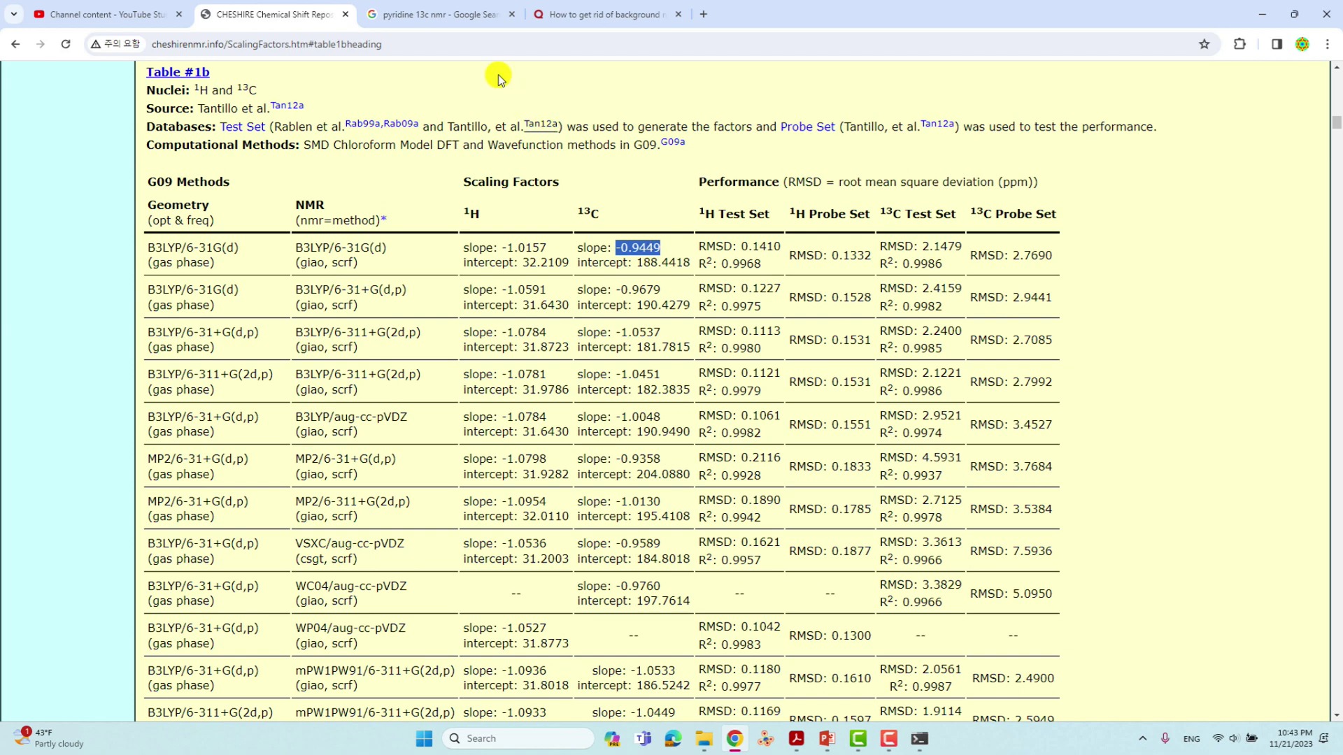
left_click(922, 740)
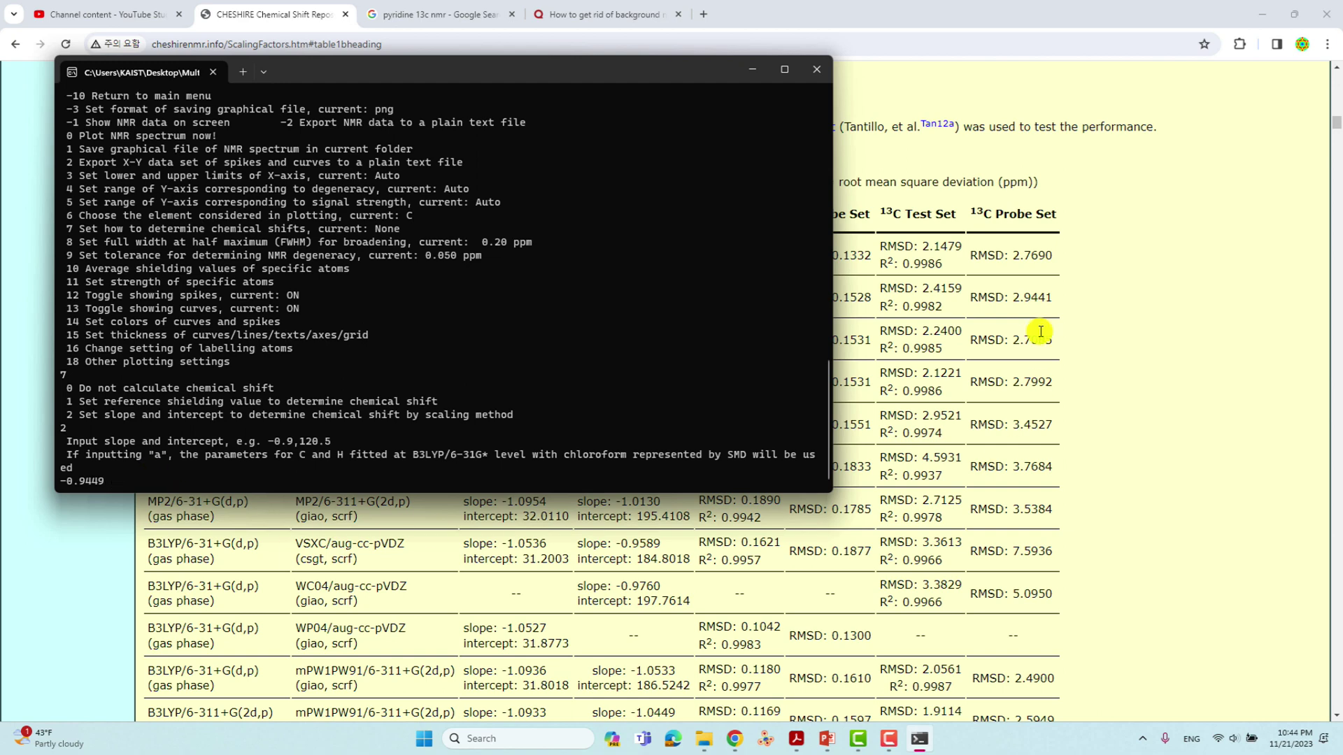
Copy the matching carbon-13 intercept 188.4418, add it after the slope in Multiwfn and submit both values.
left_click(1078, 222)
left_click_drag(638, 263, 689, 267)
right_click(682, 270)
left_click(715, 278)
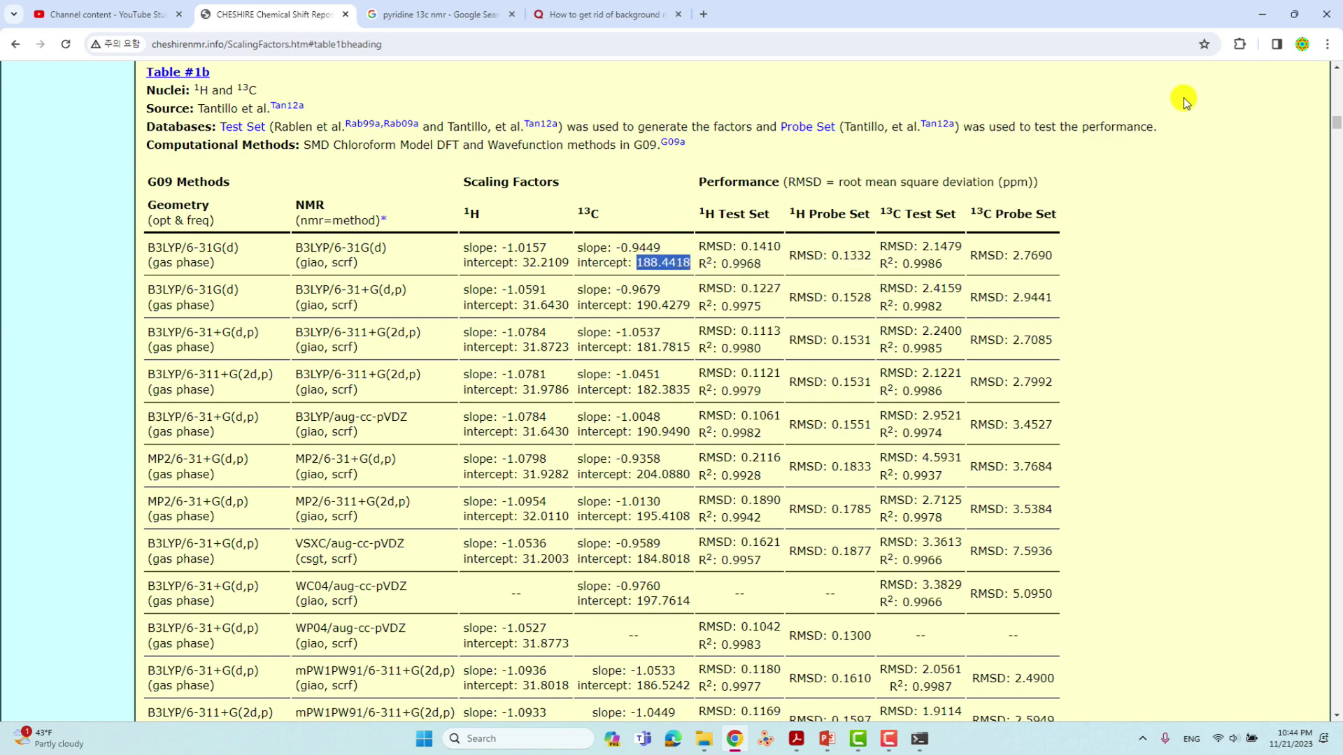
left_click(1259, 12)
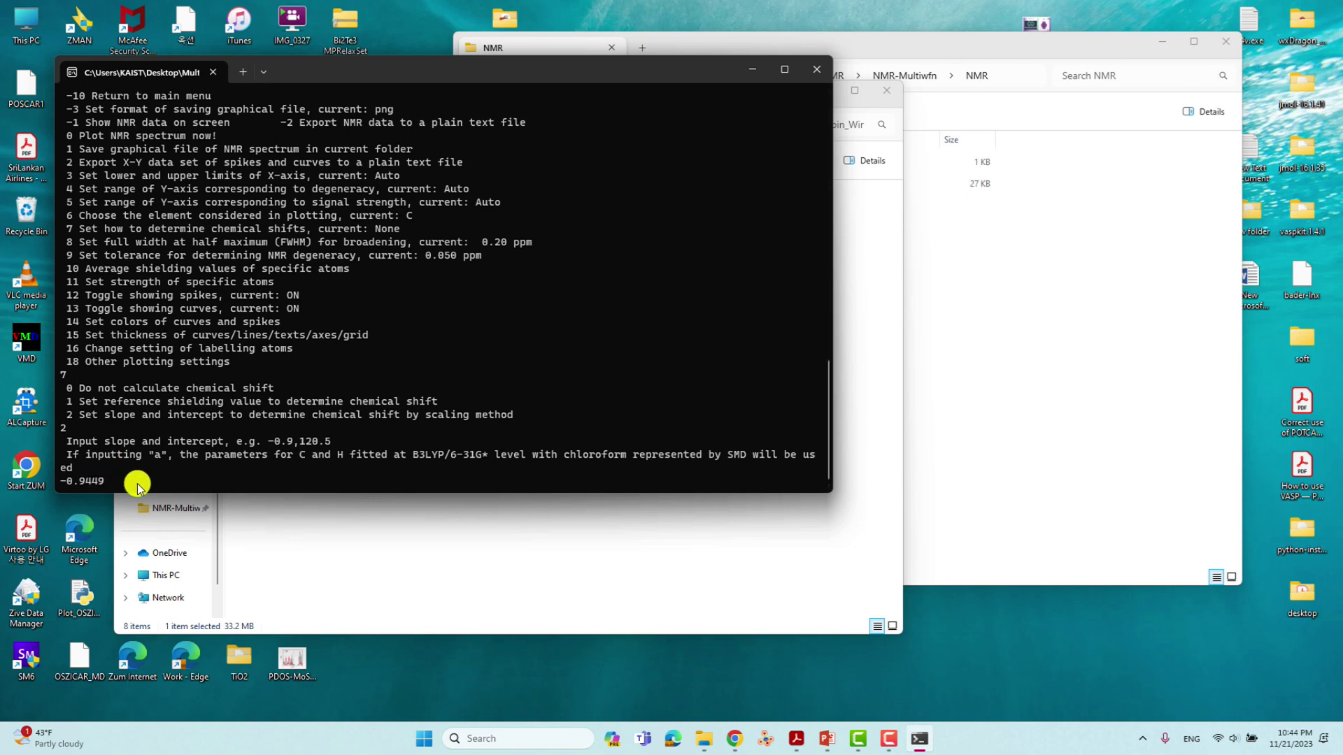
key("ctrl+v")
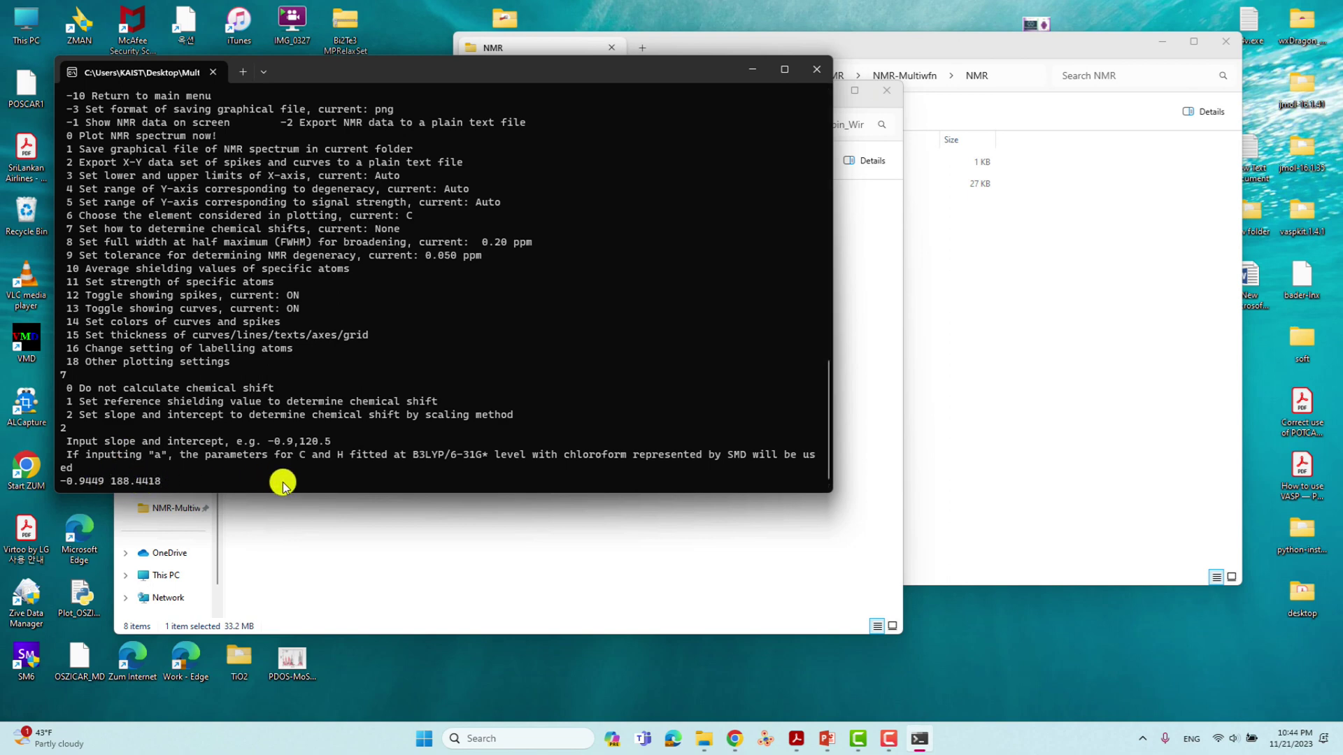
key("Return")
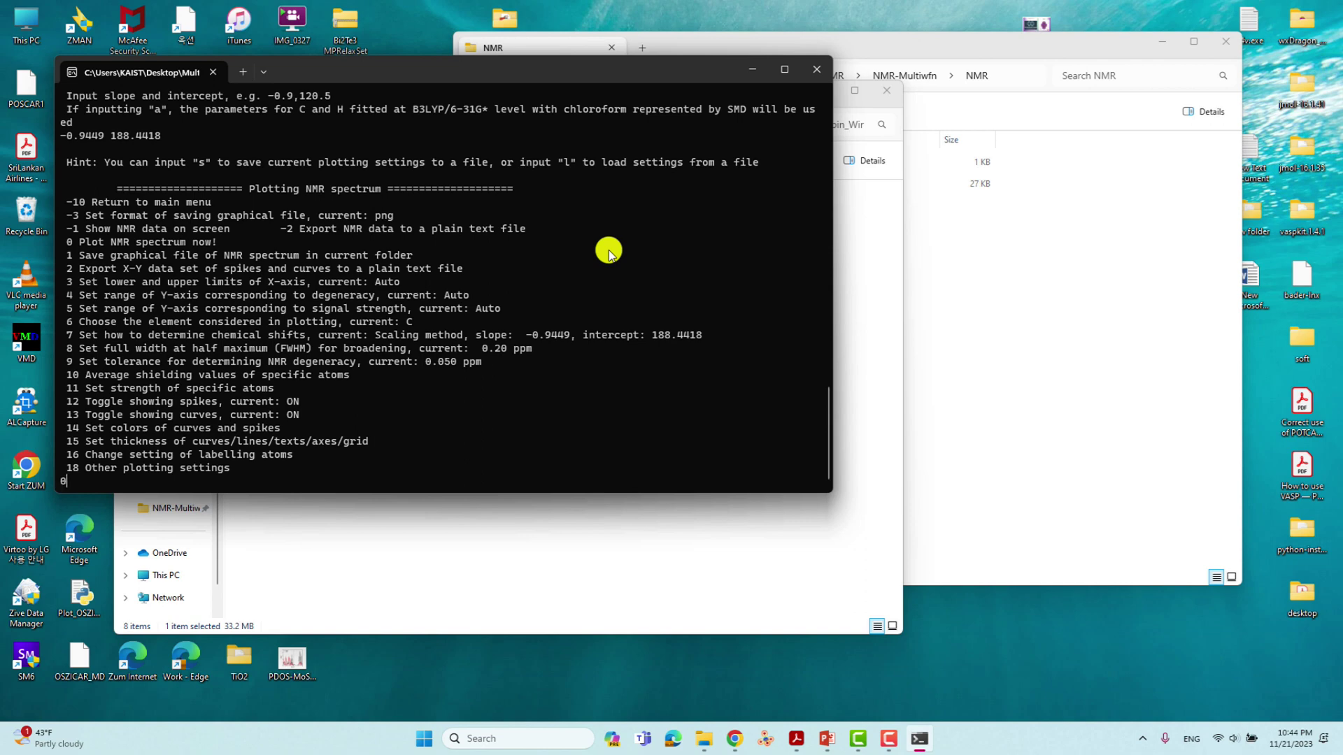
Plot the carbon NMR spectrum with option 0, close the plot window and save the graph file with option 1.
key("Return")
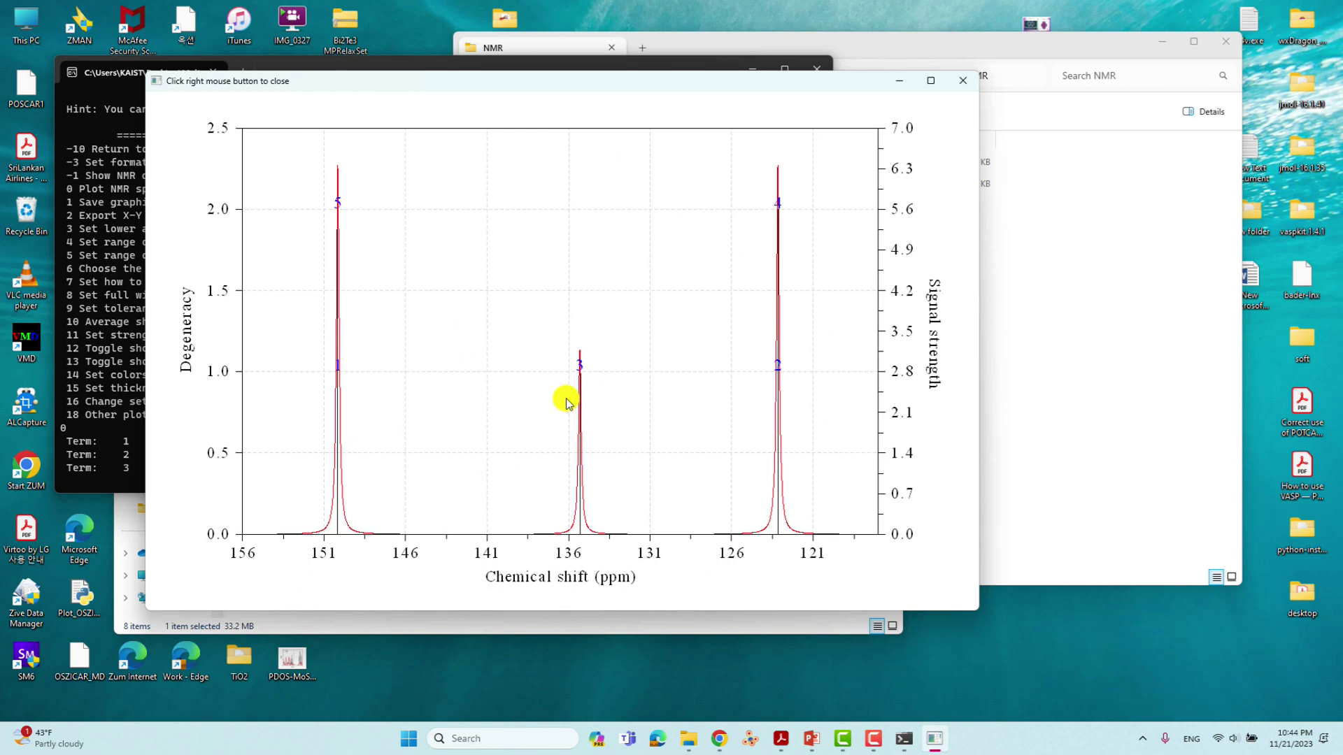
right_click(553, 248)
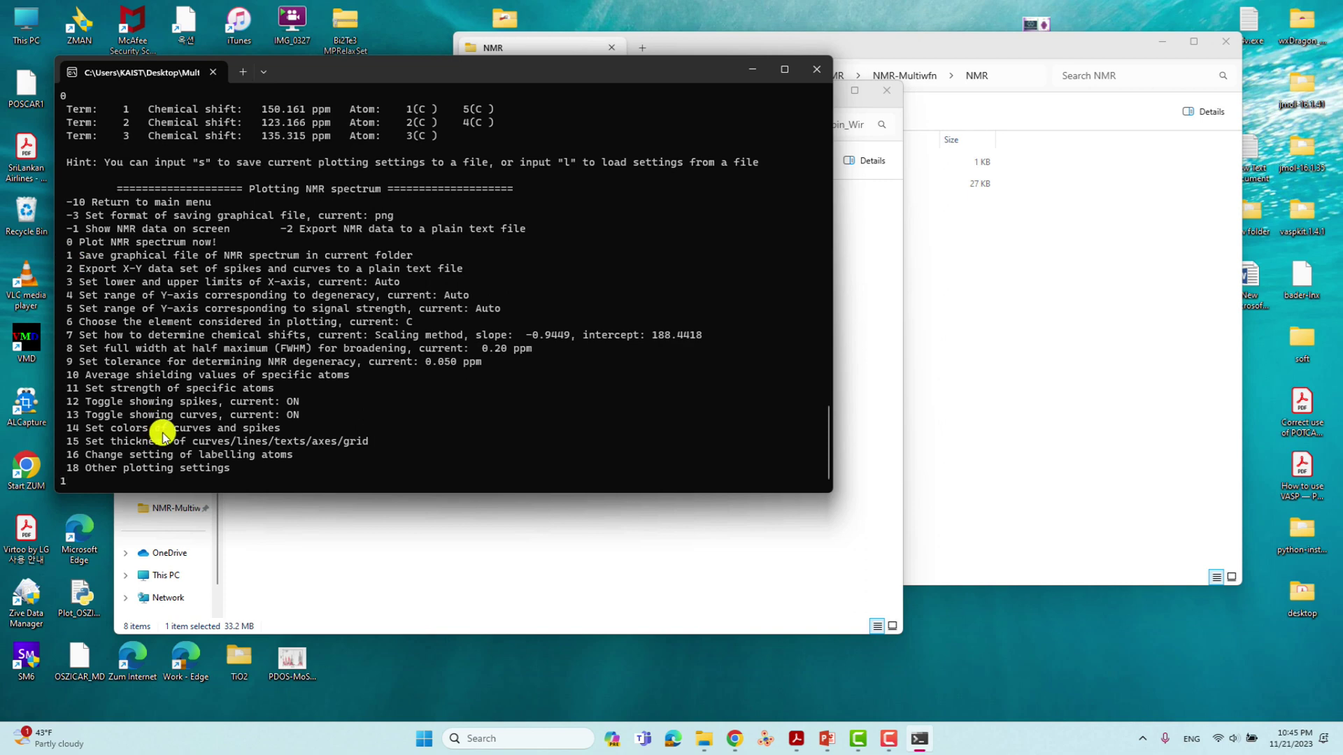
key("Return")
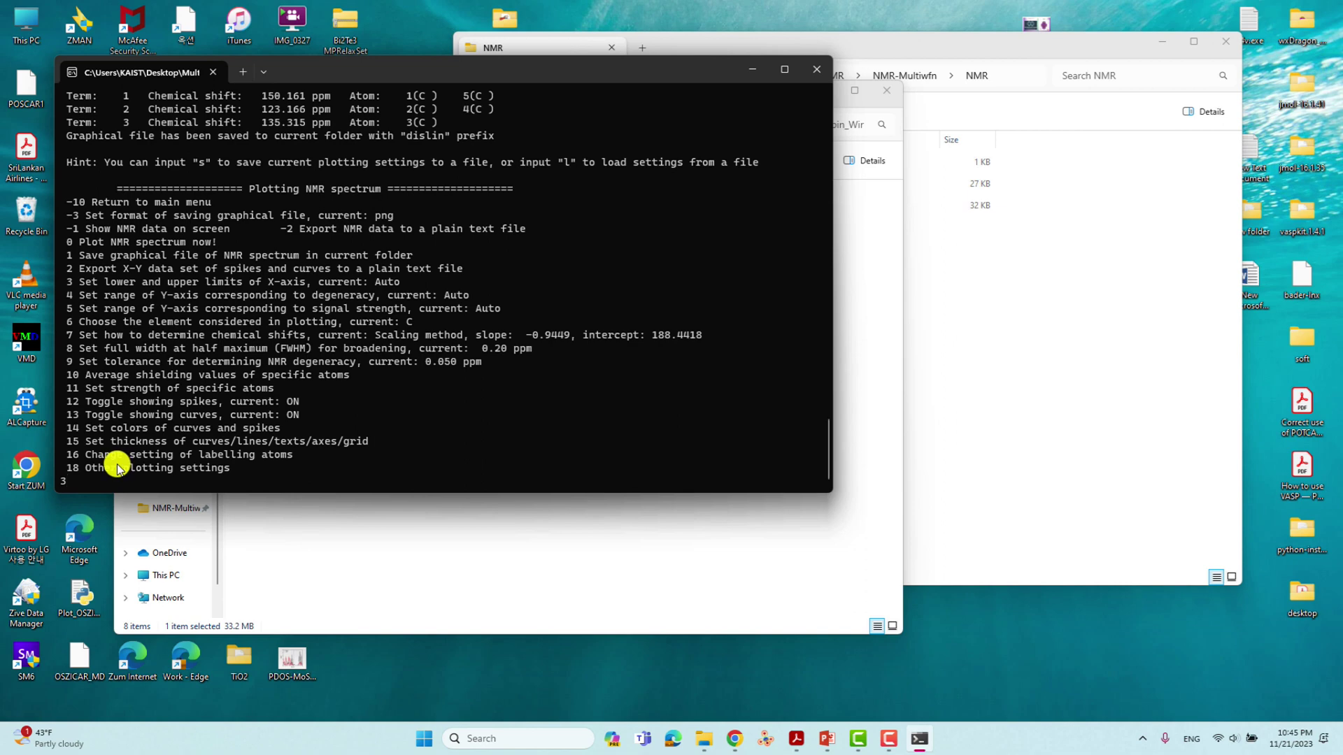
Export the X-Y data of the spikes and curves to plain text files with option 2.
key("BackSpace")
type("2")
key("Return")
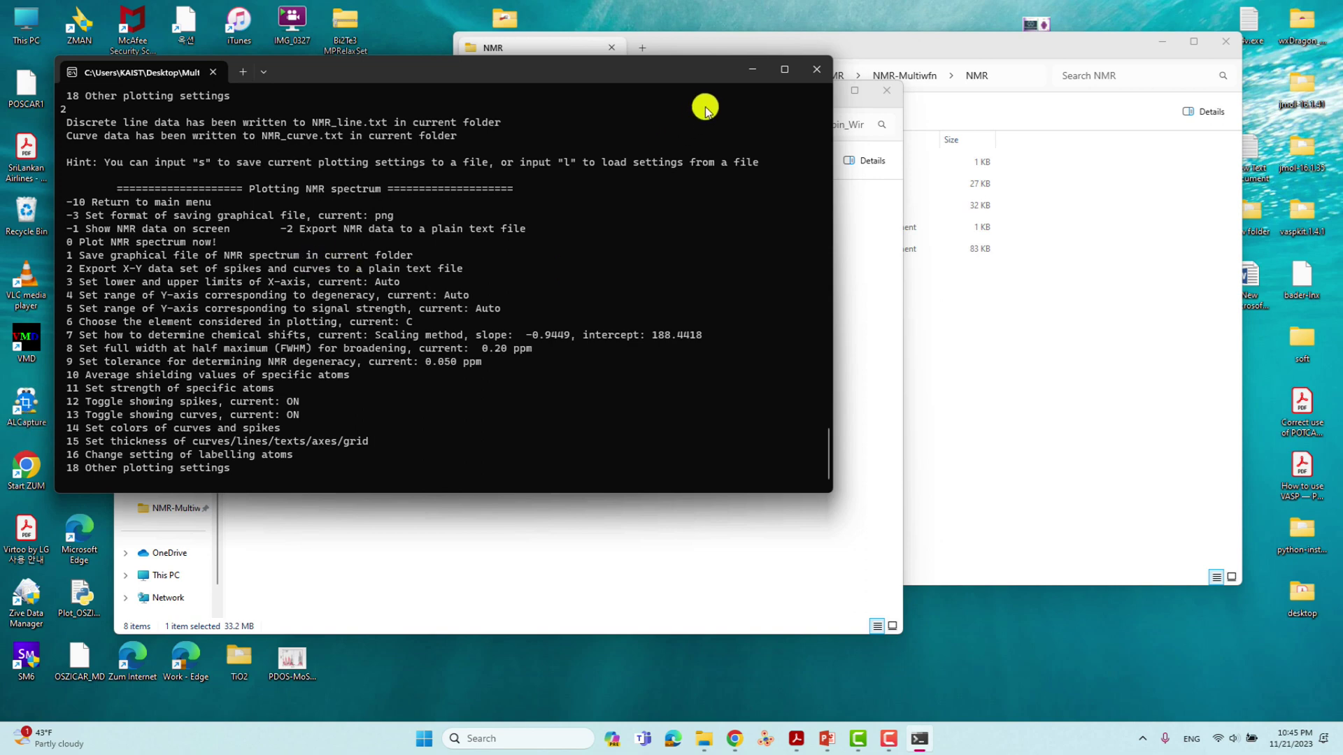
View the saved dislin image in the NMR folder, then select the exported NMR_curve text file.
left_click(748, 71)
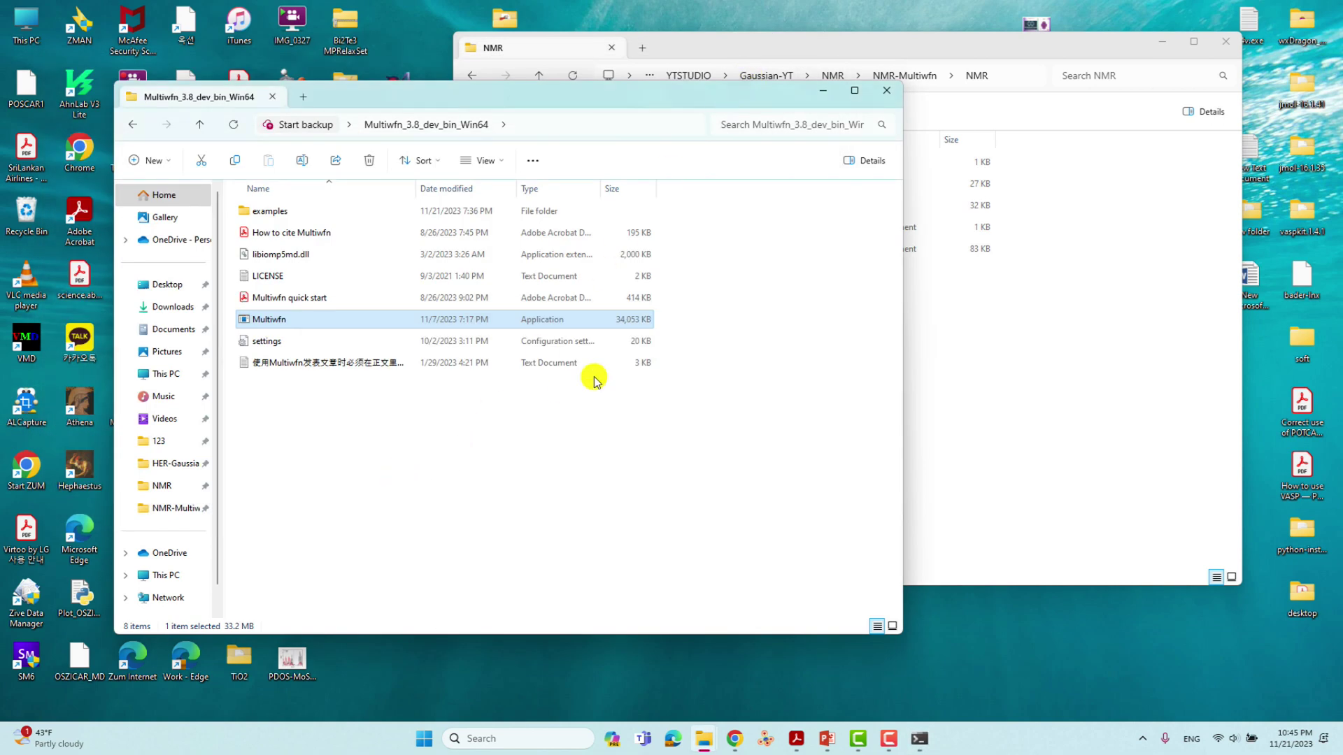
left_click(1002, 332)
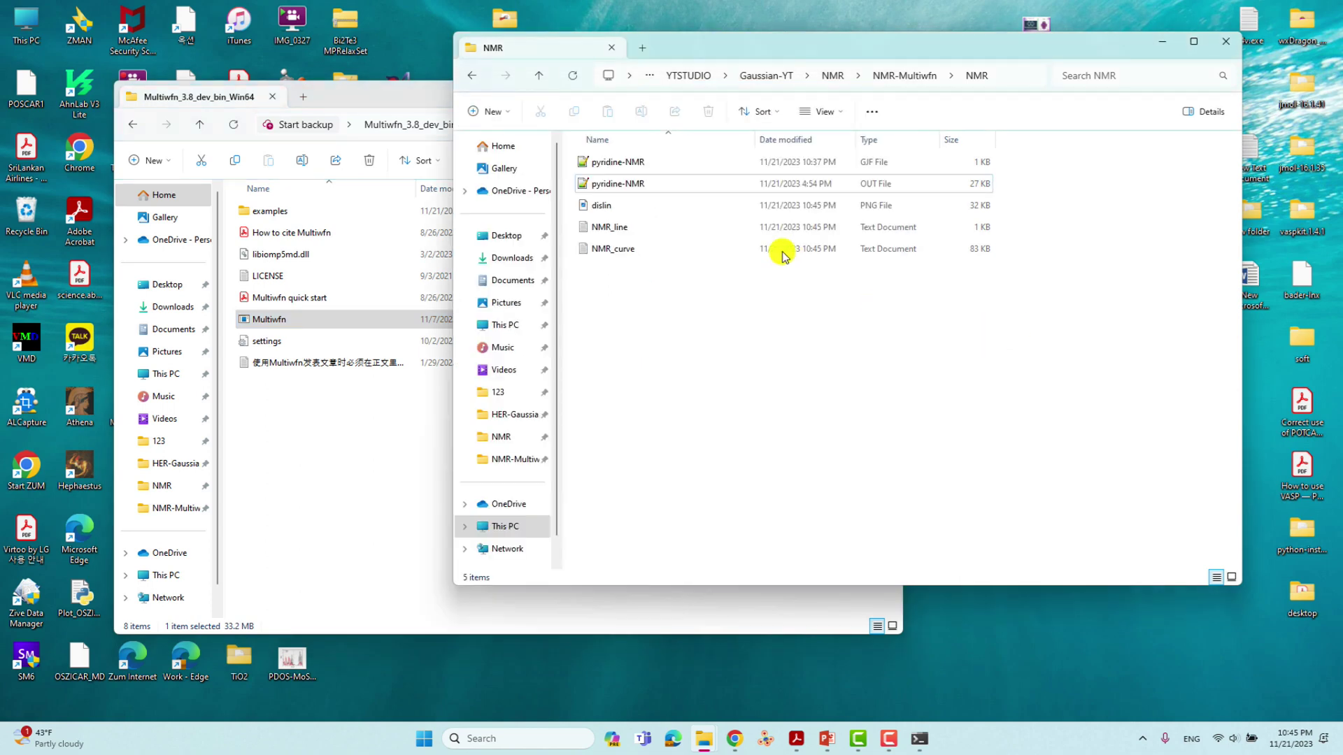
double_click(601, 207)
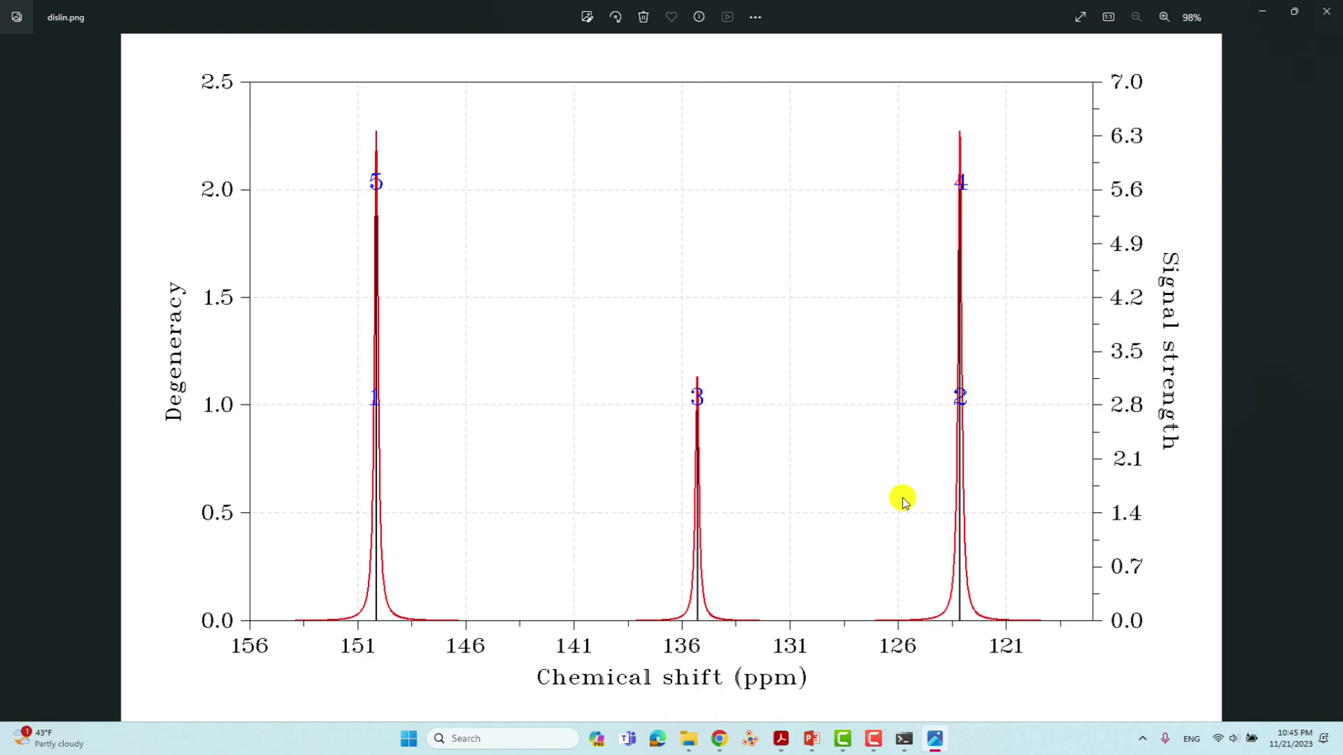
left_click(1263, 12)
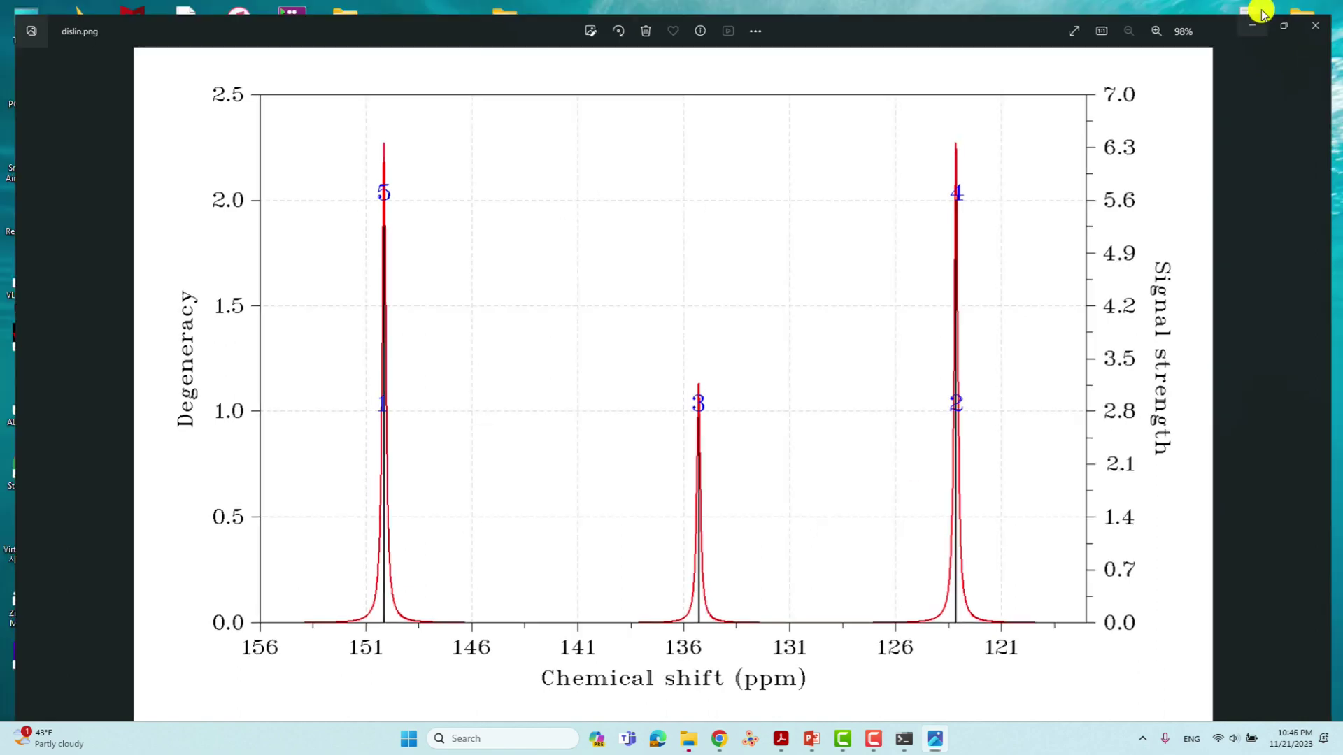
left_click(762, 462)
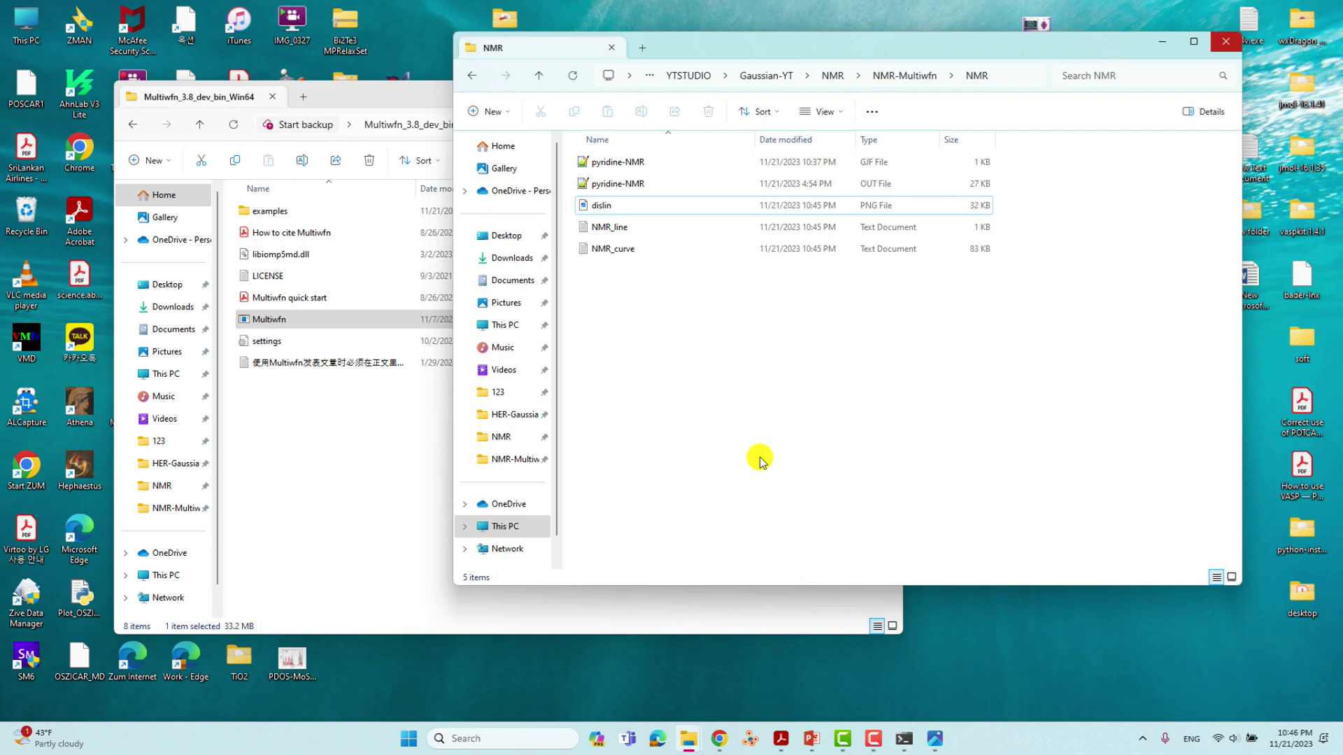
left_click(622, 253)
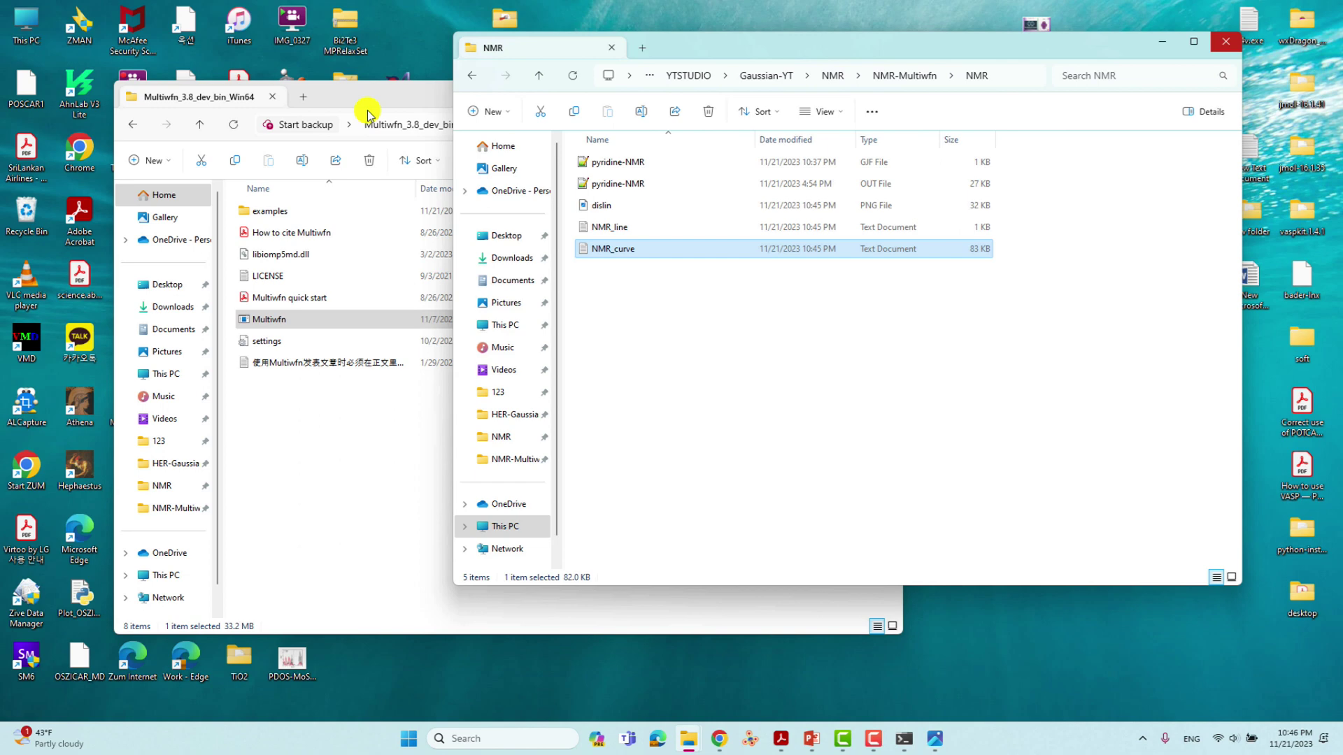
Find the NMR-13C-Pyridine project in the desktop folder 123 and view its graph in OriginPro.
left_click_drag(365, 102, 684, 126)
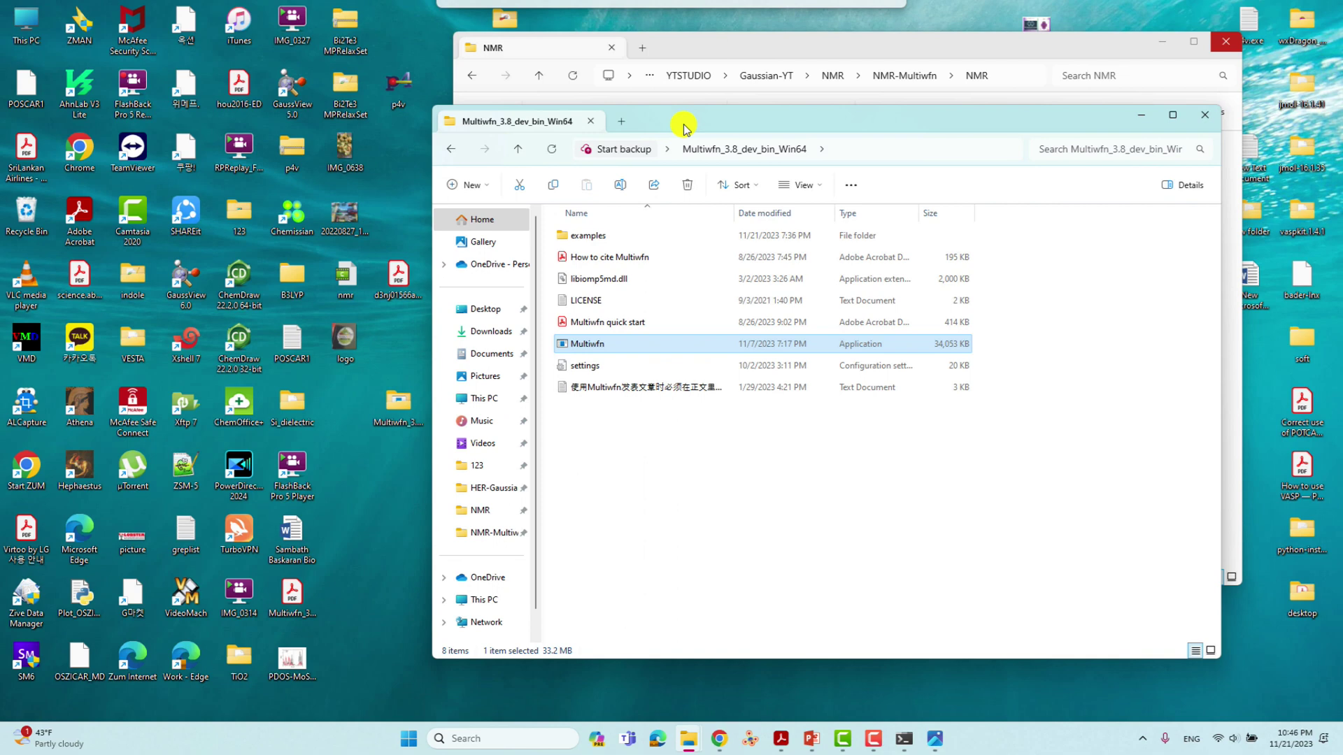
left_click(239, 225)
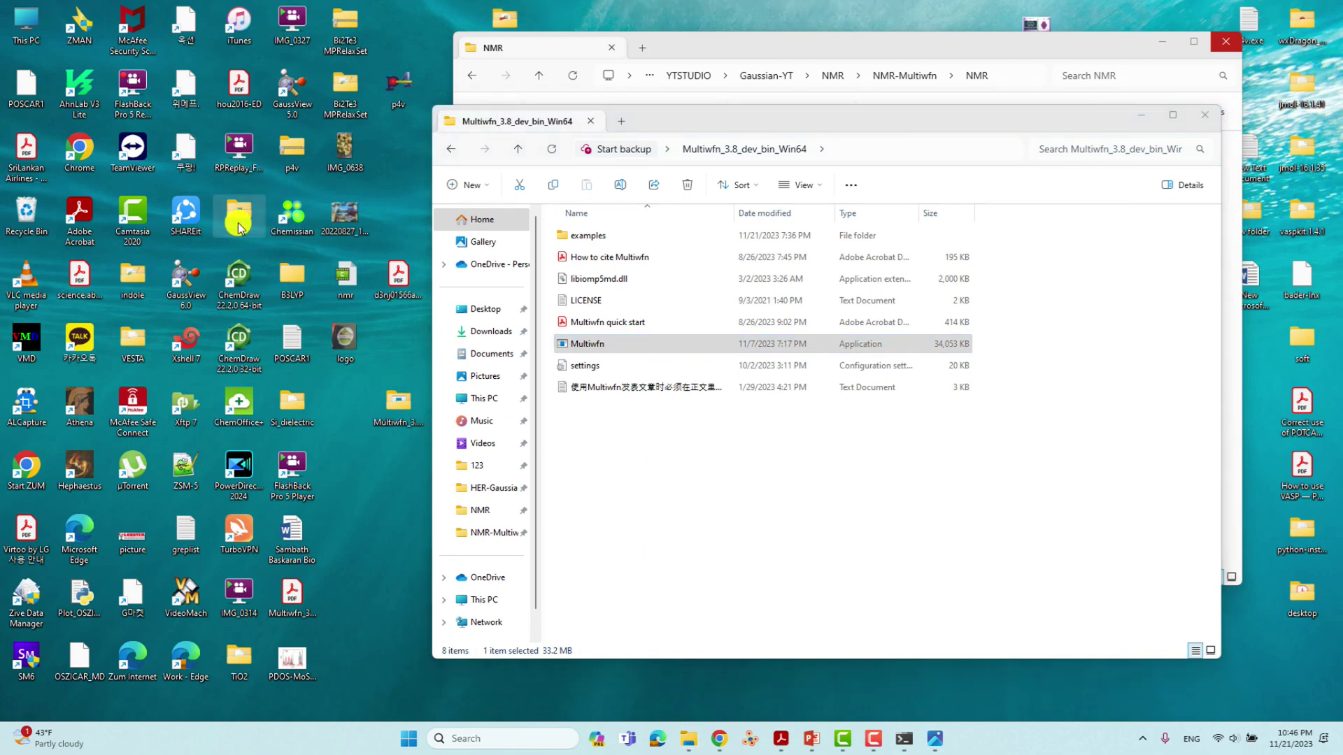
double_click(239, 225)
double_click(240, 209)
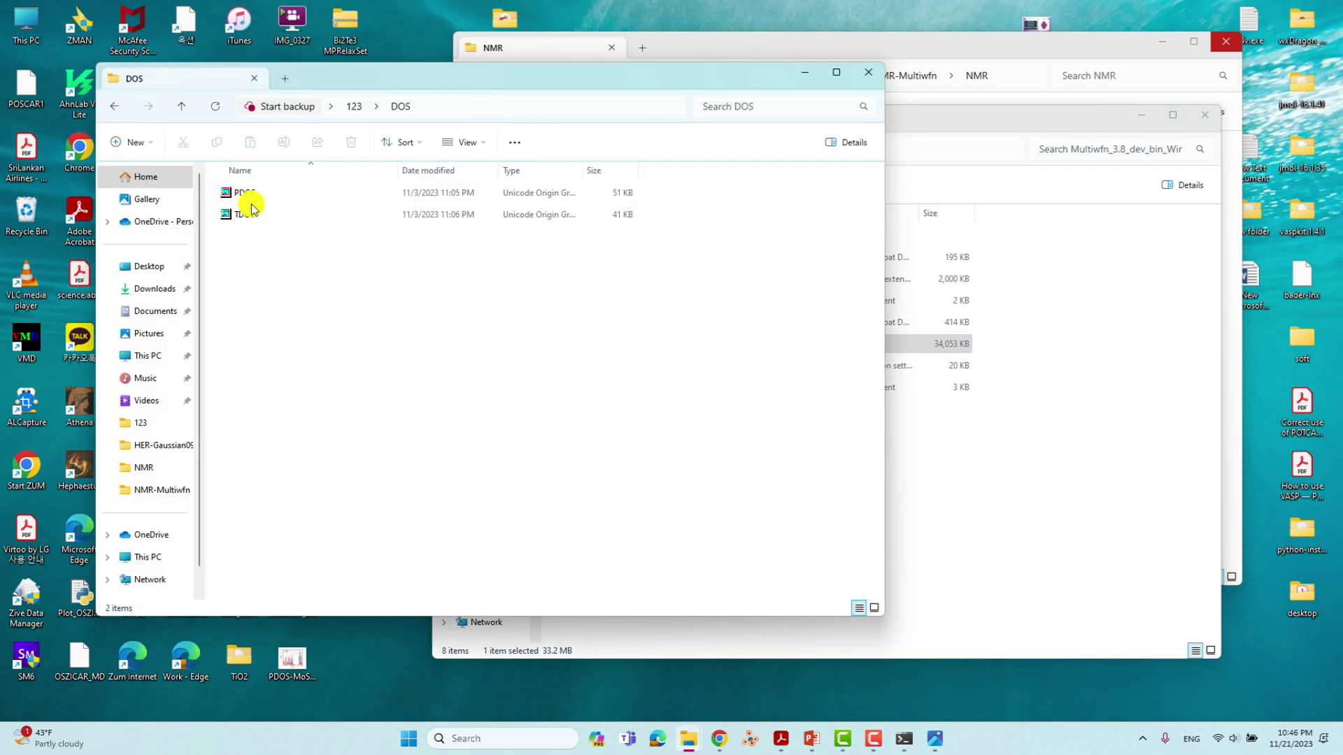
left_click(181, 106)
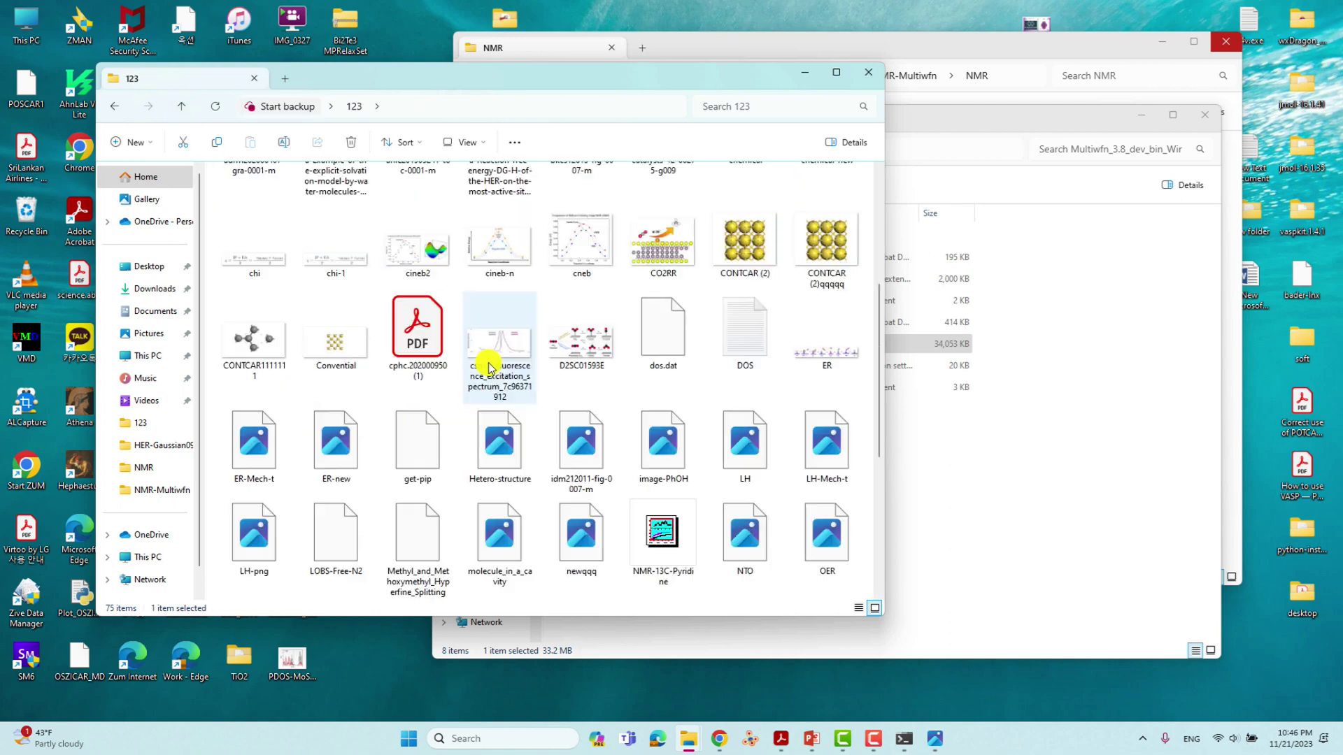
scroll(488, 367, "down", 3)
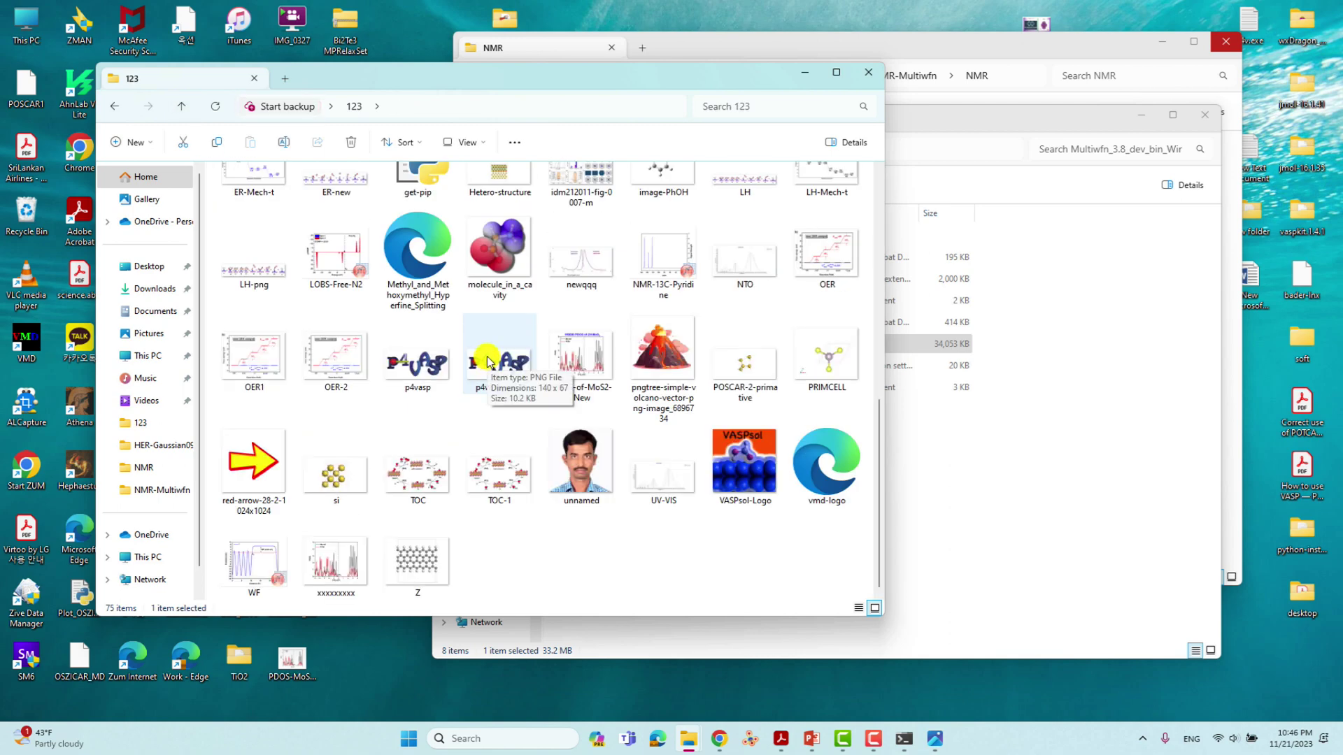
scroll(489, 363, "up", 3)
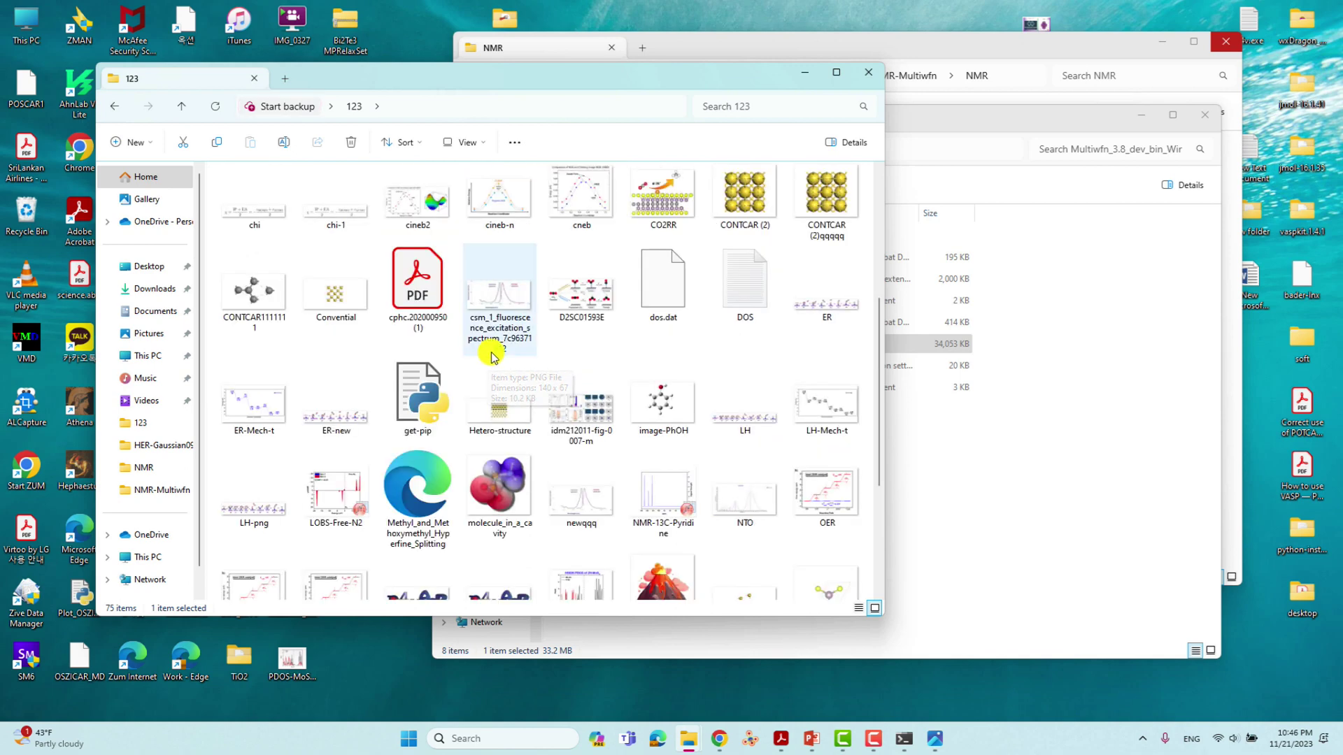
scroll(493, 357, "down", 3)
left_click(666, 270)
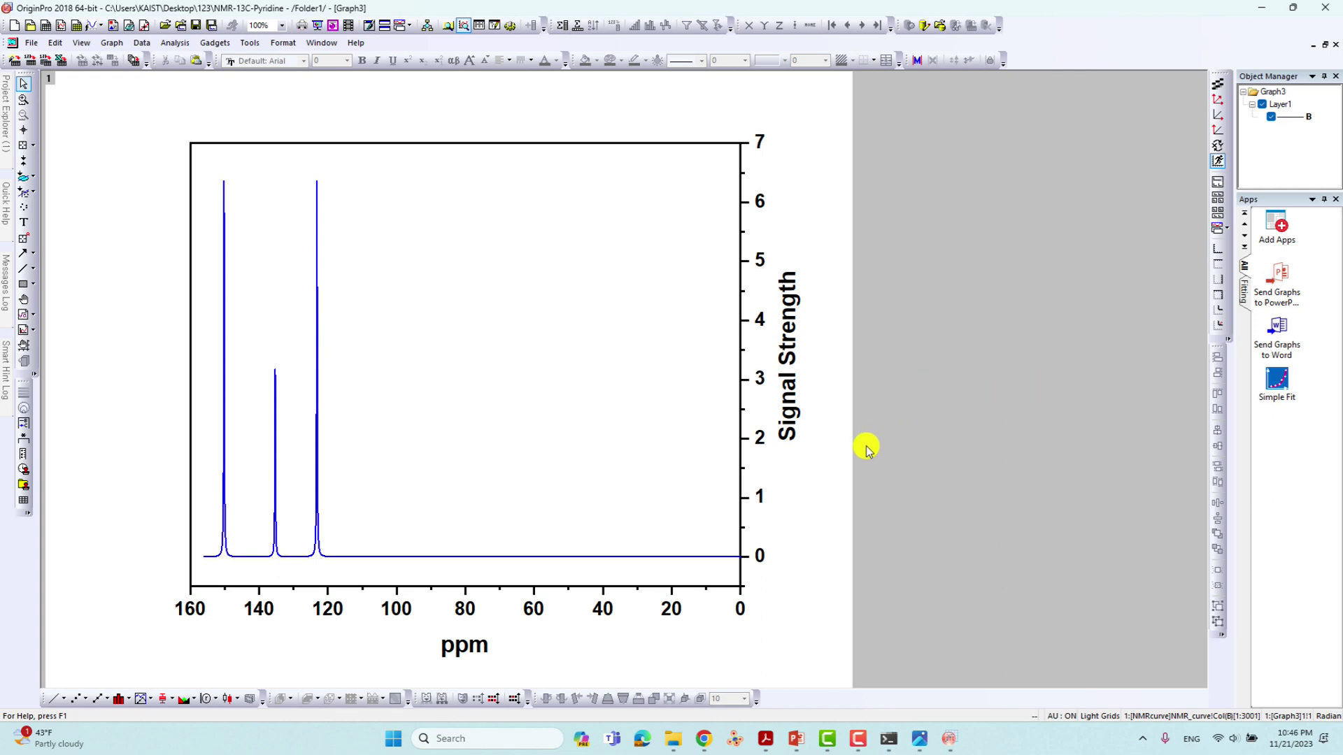
left_click(1263, 8)
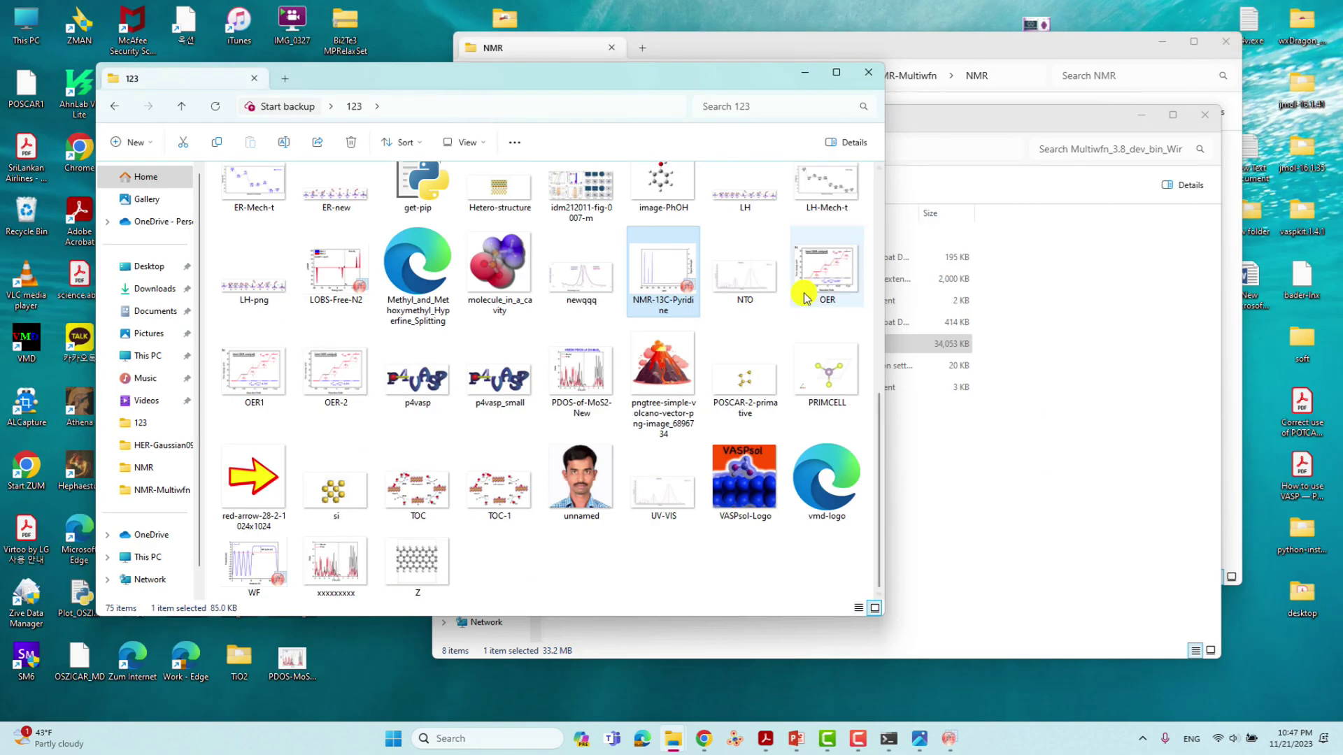
Go to the YTSTUDIO folder and view the Py-NMR image in a maximized window.
left_click(804, 74)
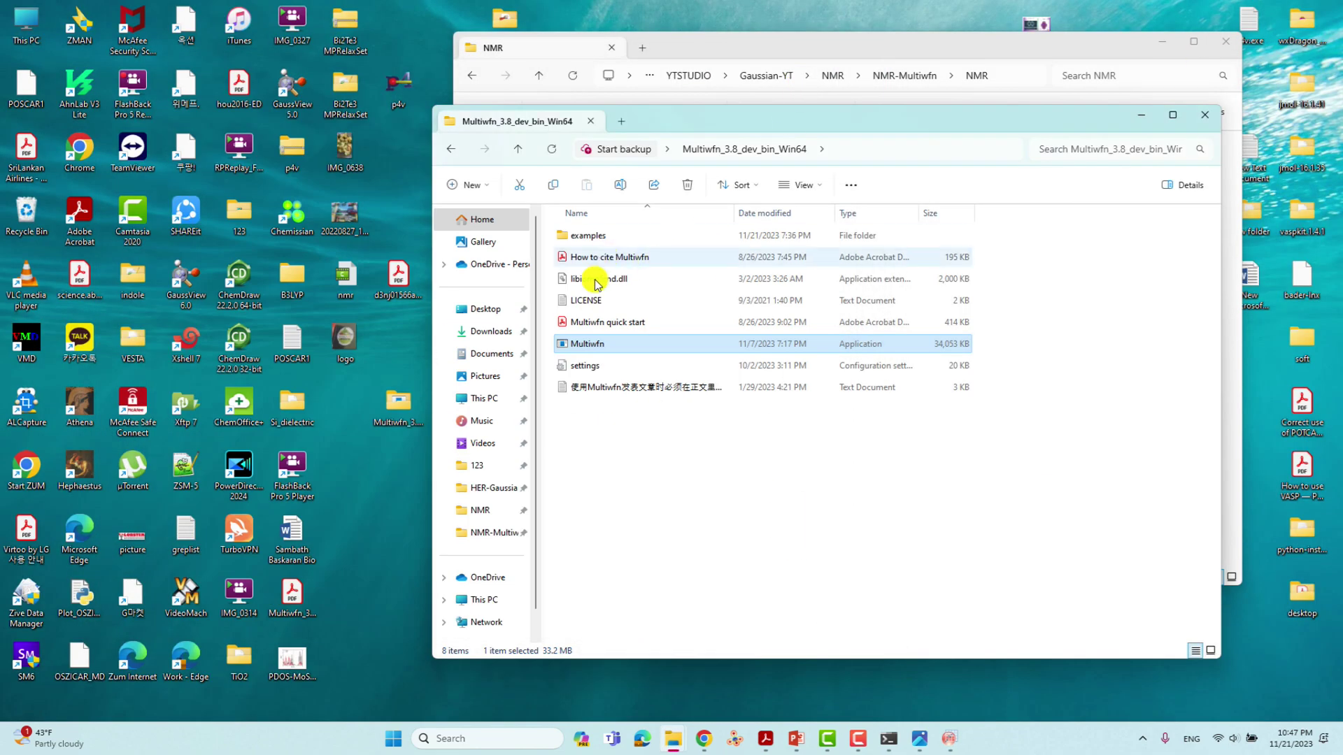
left_click(713, 47)
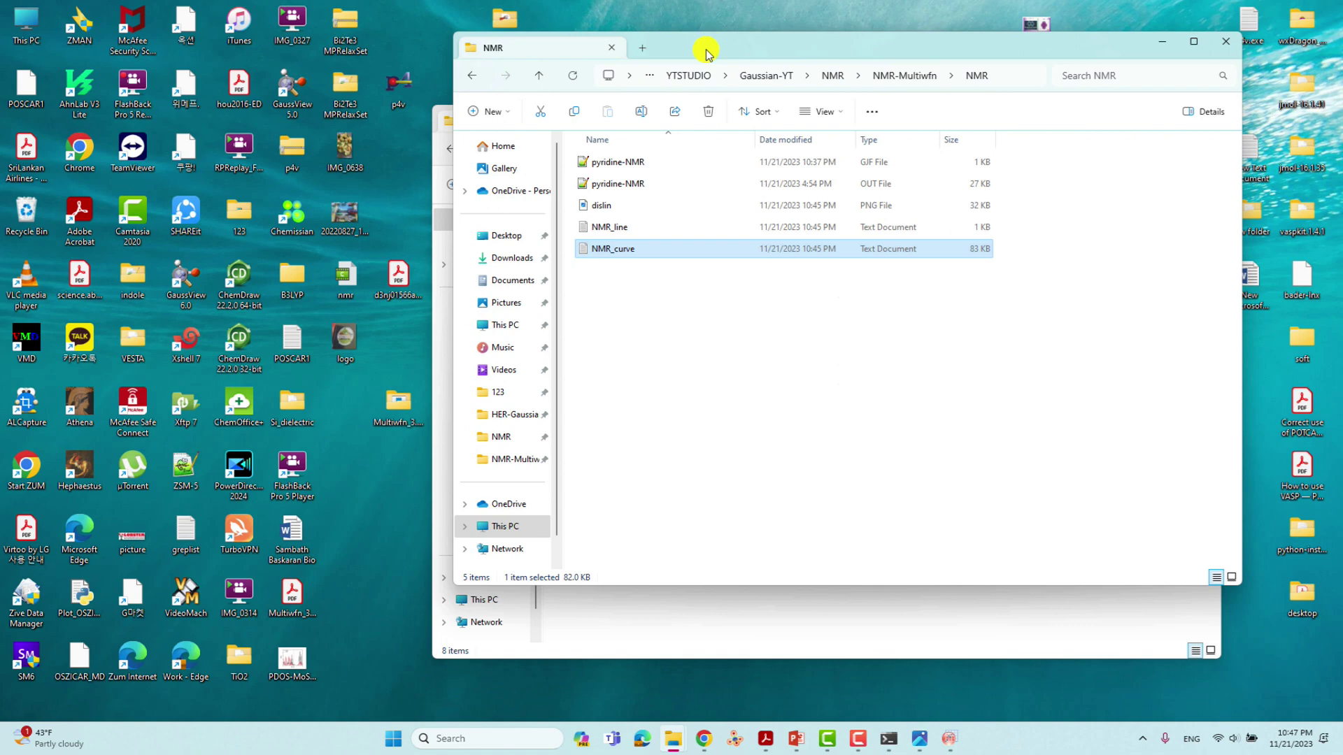
left_click(683, 76)
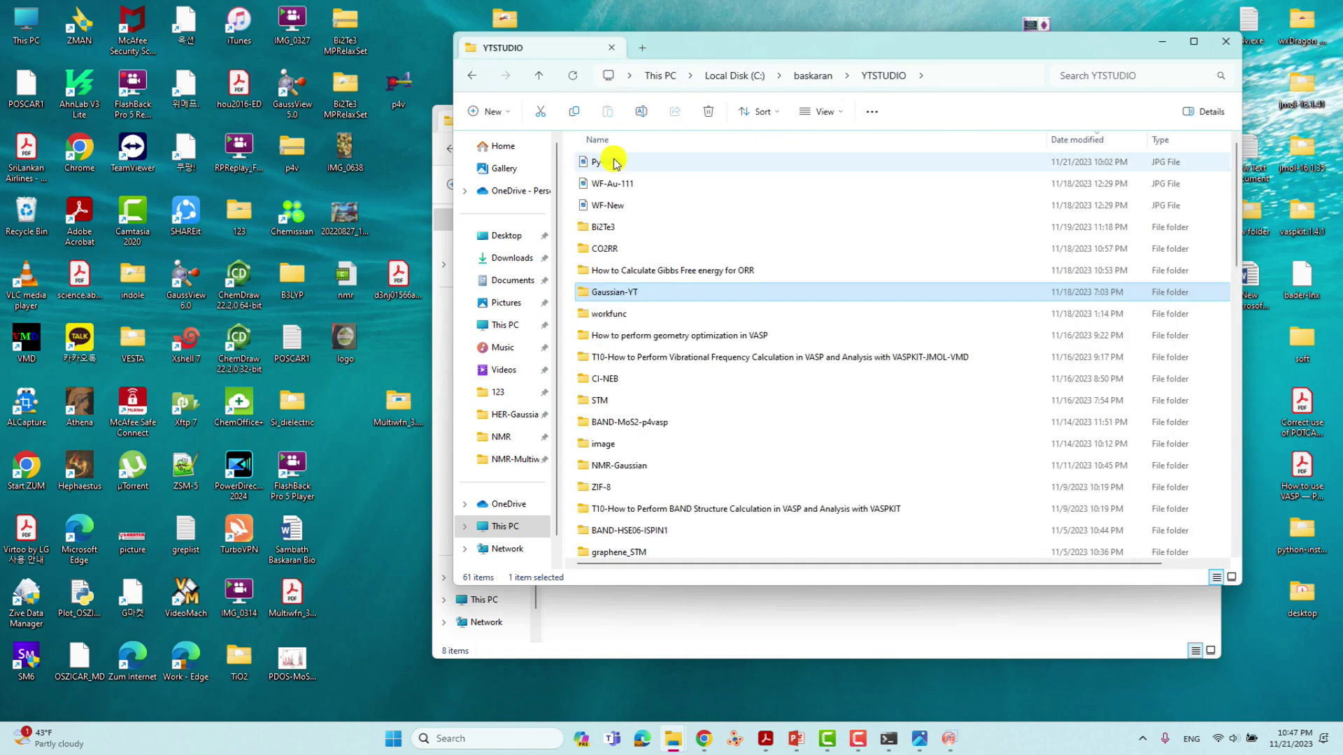
double_click(609, 162)
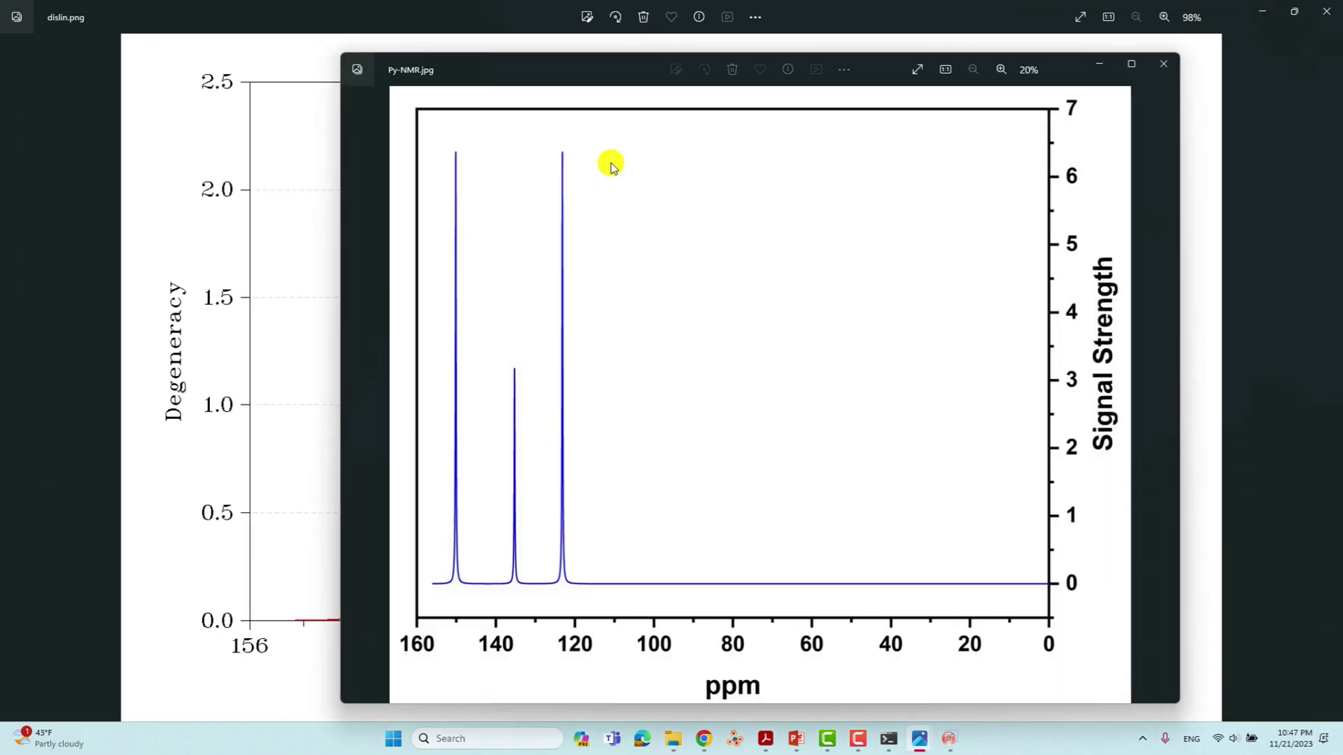
left_click(1127, 63)
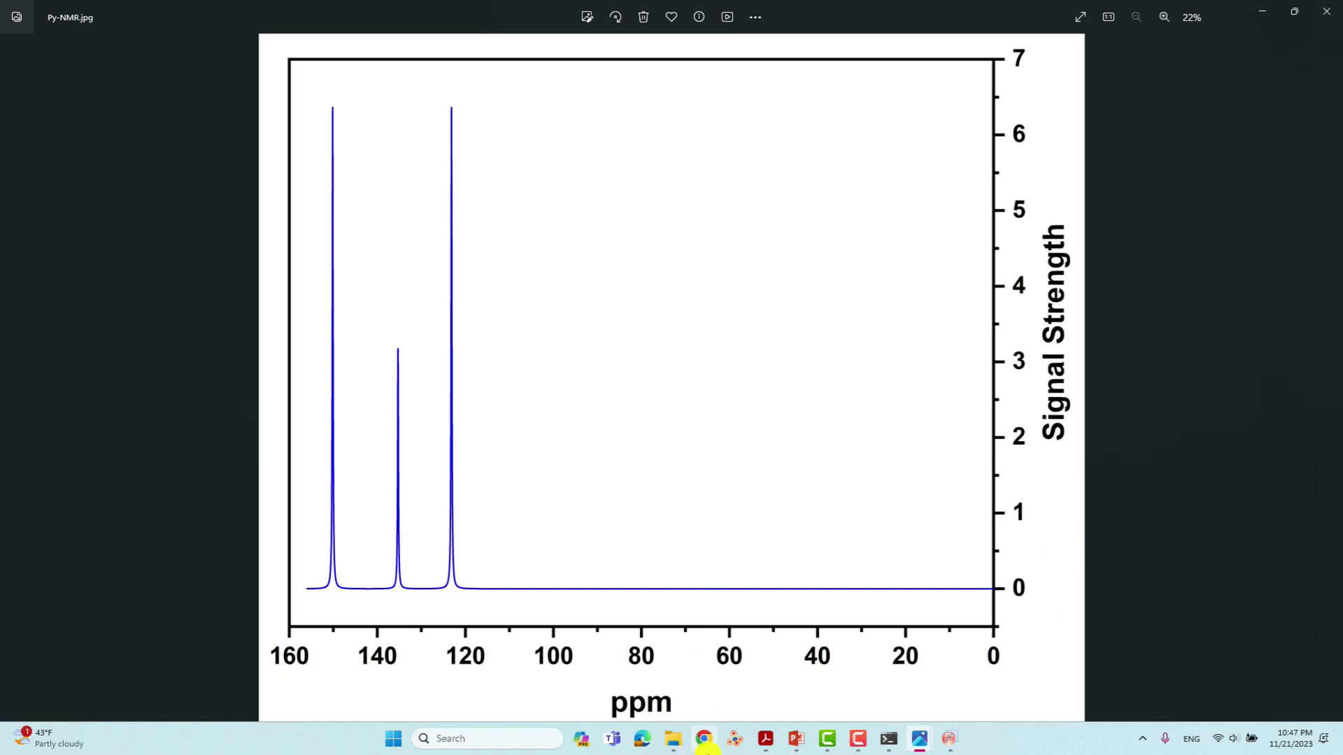
Switch to PowerPoint and start the slide show from the second slide, the thank-you slide.
left_click(798, 742)
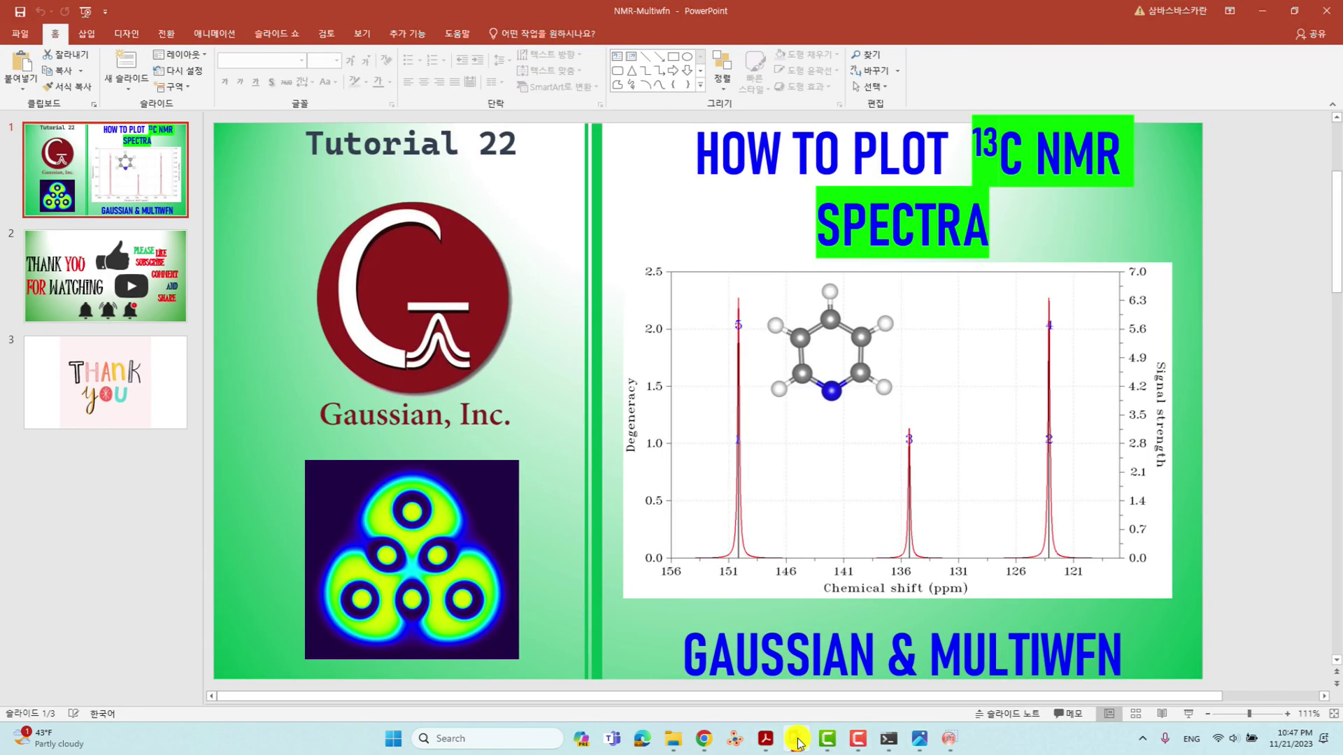
key("Down")
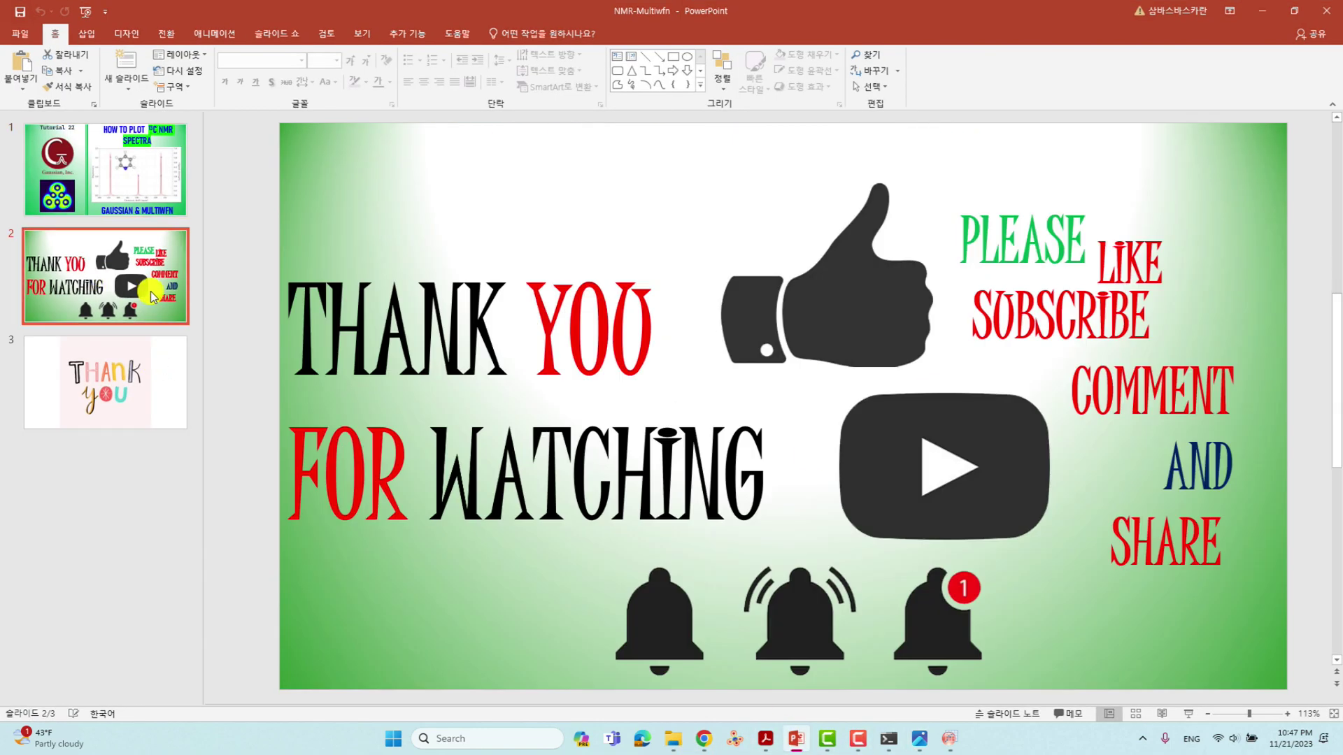
left_click(1189, 715)
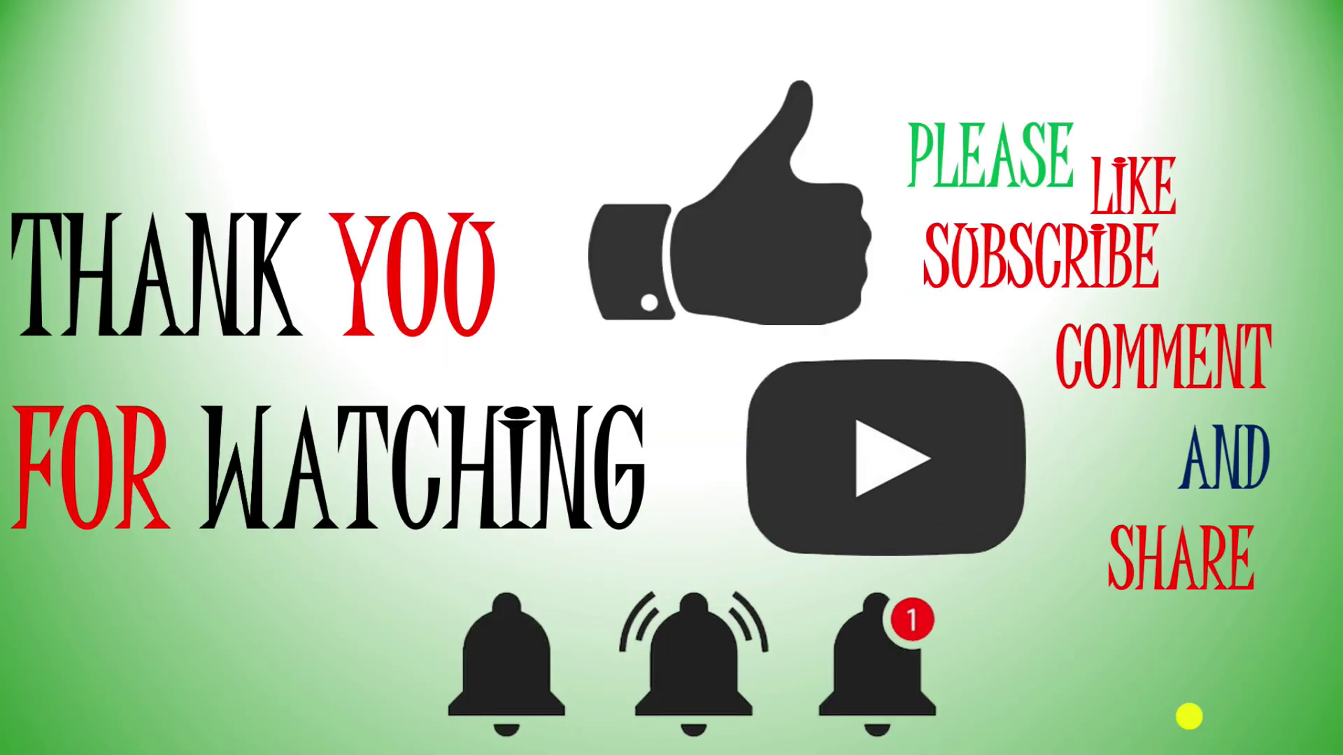